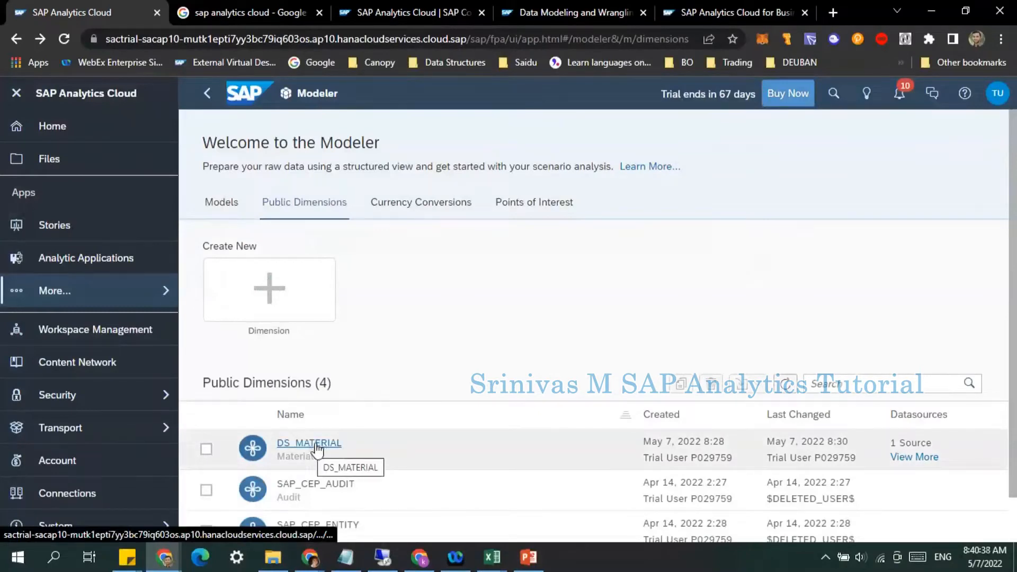
# Step: Open the DS_MATERIAL public dimension to review its members, then go back to the Modeler's Models list
pyautogui.click(317, 444)
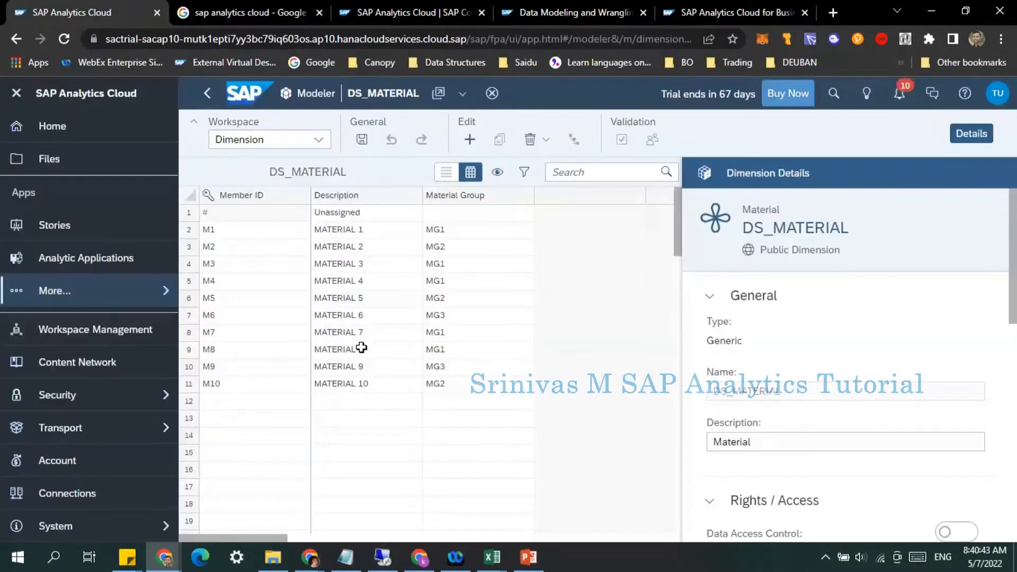
pyautogui.click(207, 93)
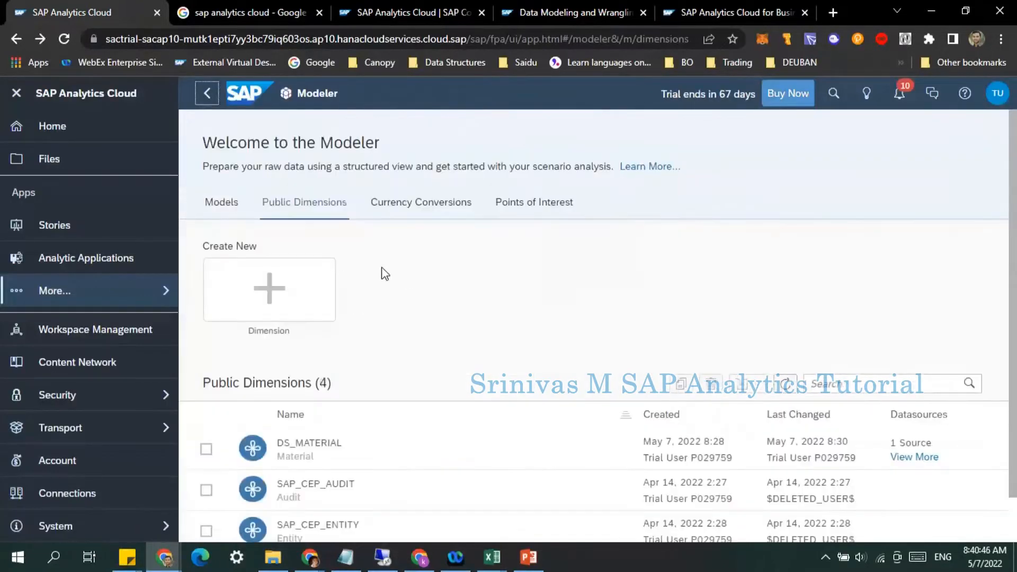
pyautogui.click(225, 204)
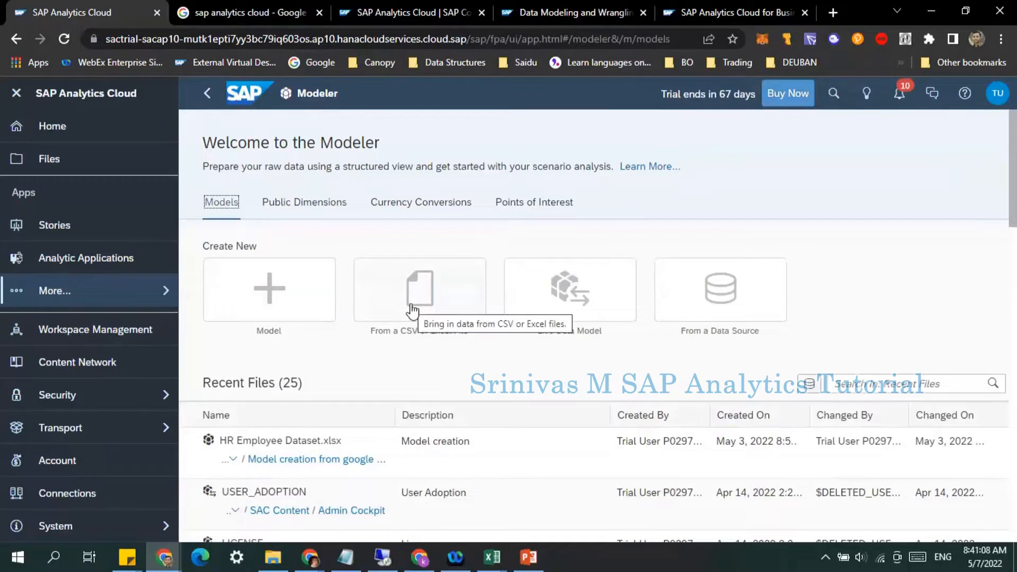
# Step: Open a new blank Excel workbook and enter headers DOC_NUM, CREATED_ON, MATERIAL, QUANTITY and UNIT across row 1, widening columns to fit
pyautogui.rightClick(496, 558)
pyautogui.click(477, 479)
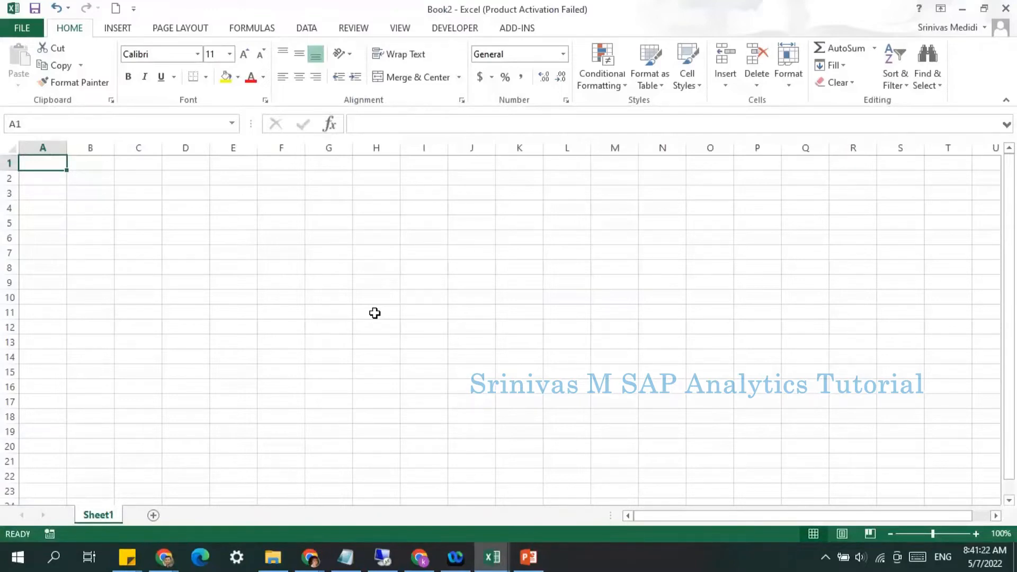
pyautogui.write('DOC_NUM')
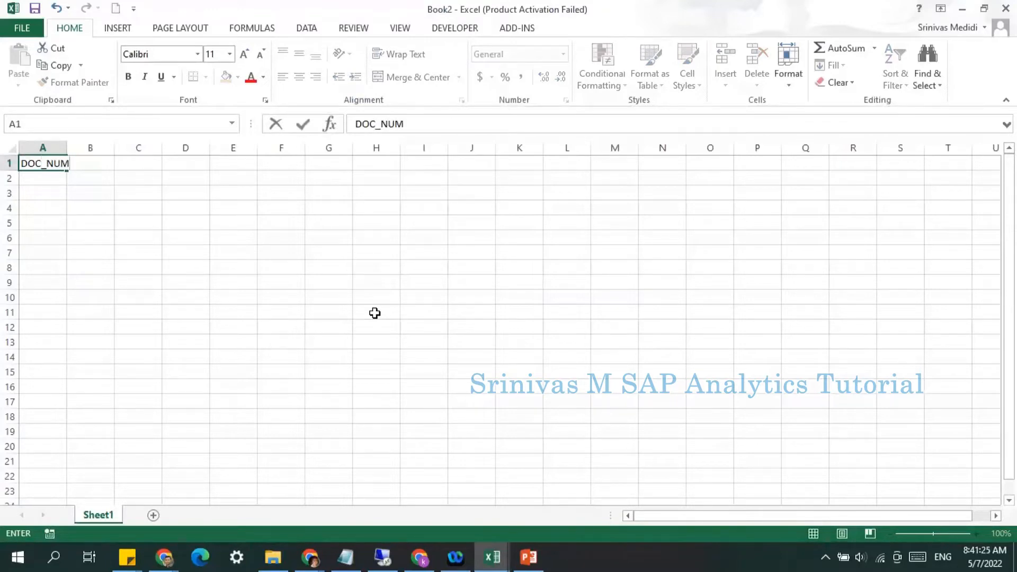
pyautogui.press('Tab')
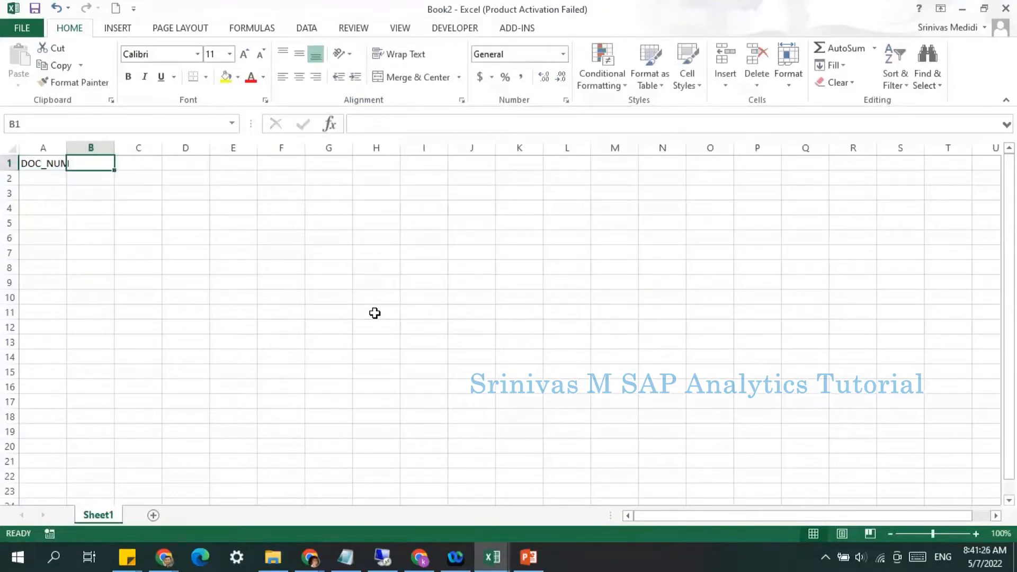
pyautogui.doubleClick(66, 148)
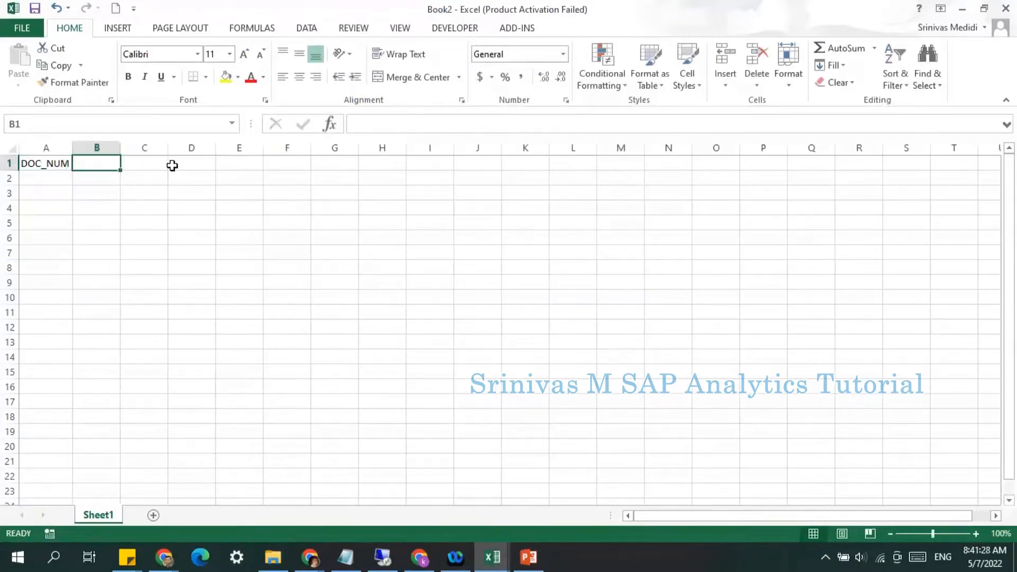
pyautogui.write('CREATED')
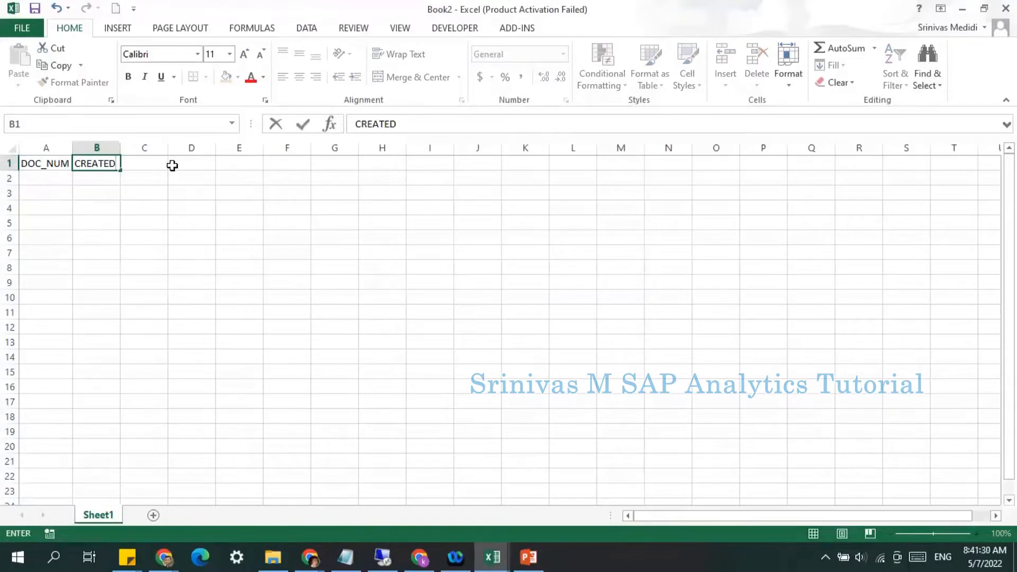
pyautogui.write('_ON')
pyautogui.press('Tab')
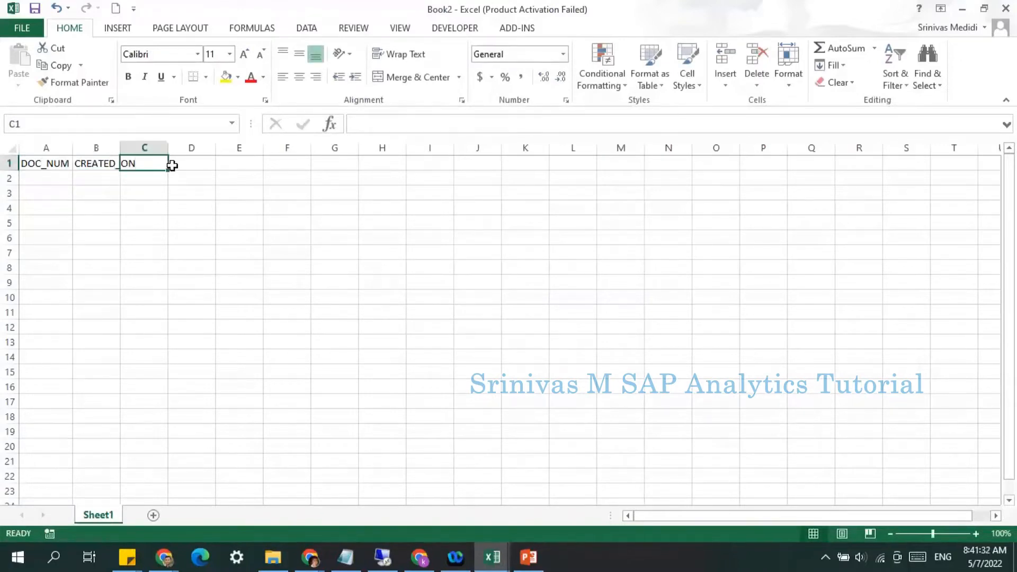
pyautogui.doubleClick(121, 148)
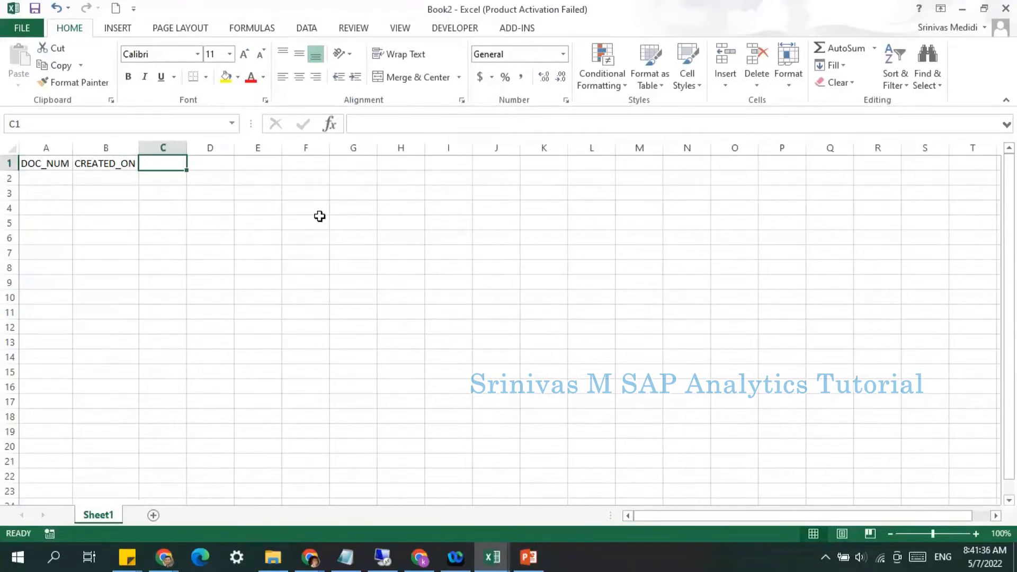
pyautogui.write('MATERIA')
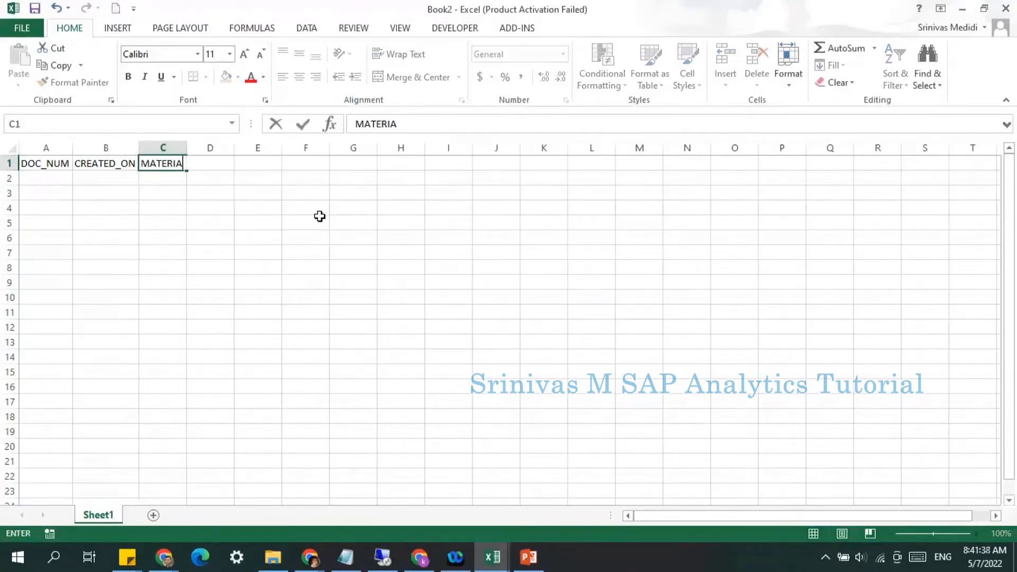
pyautogui.write('L')
pyautogui.press('Tab')
pyautogui.write('QUANTI')
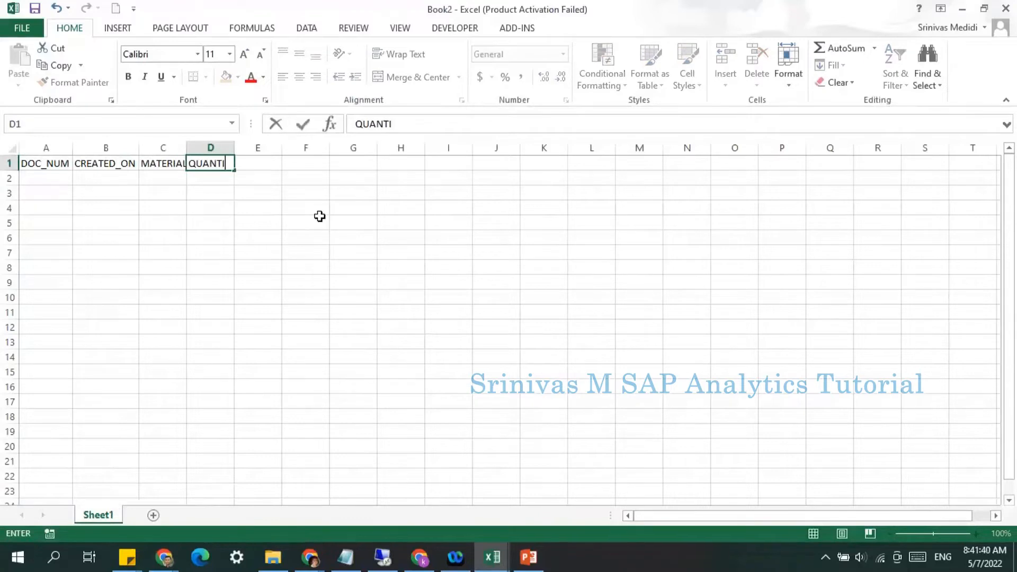
pyautogui.write('TY')
pyautogui.press('Tab')
pyautogui.write('UNIT')
pyautogui.press('Tab')
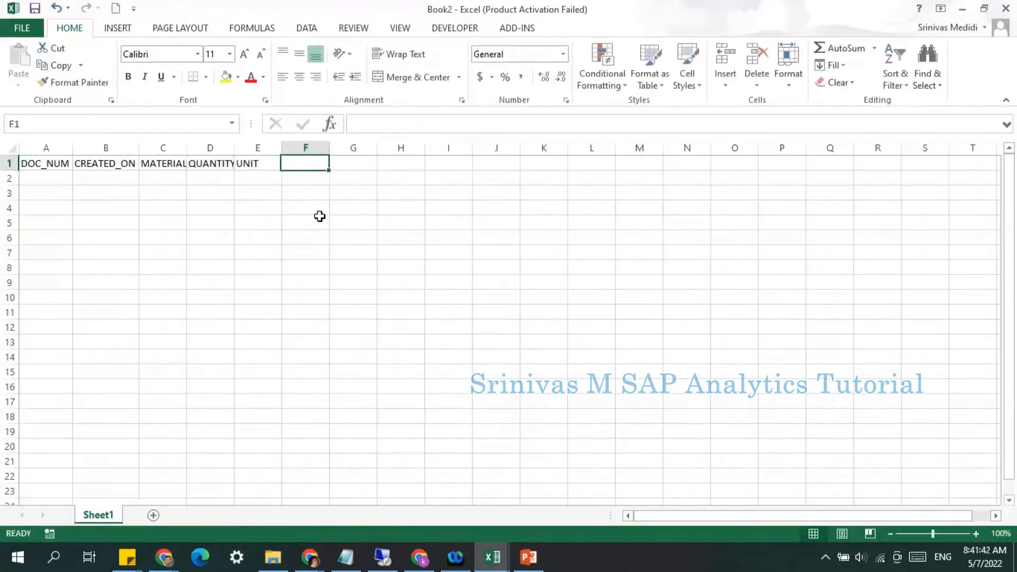
# Step: Enter the first data row: 1001, 20220101, M1, 100, PC
pyautogui.click(41, 178)
pyautogui.write('1')
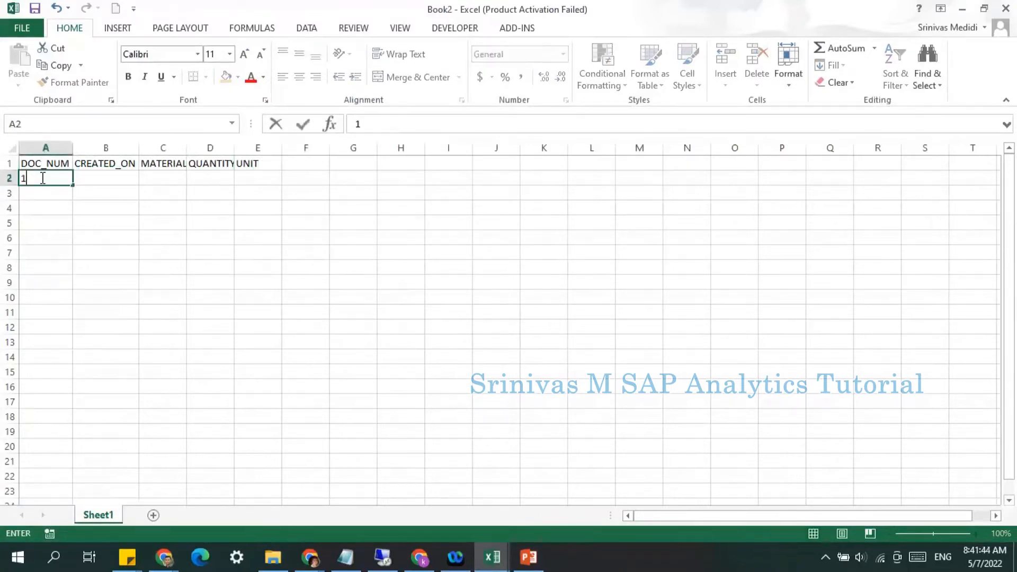
pyautogui.write('001')
pyautogui.press('Tab')
pyautogui.write('20')
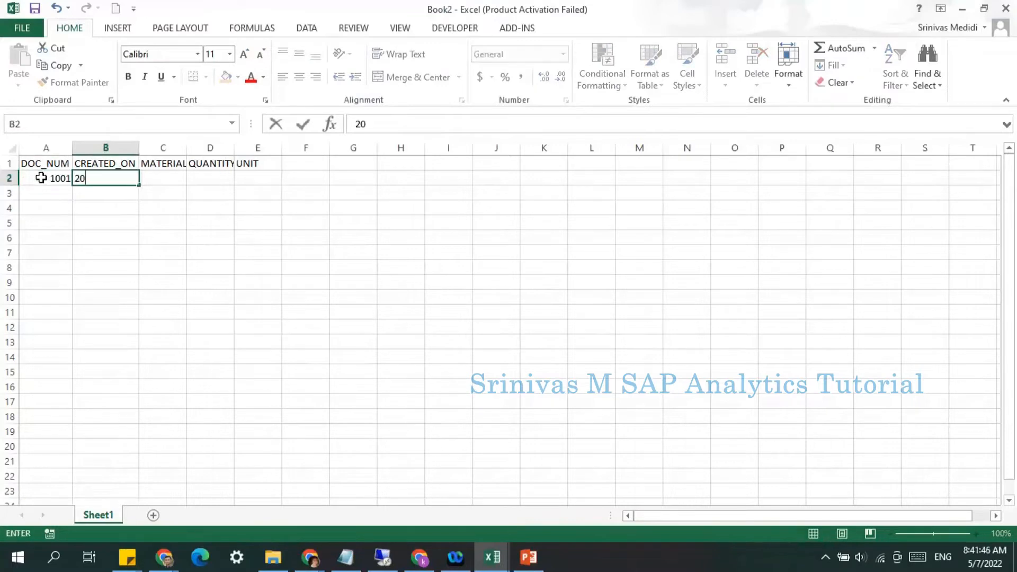
pyautogui.write('220101')
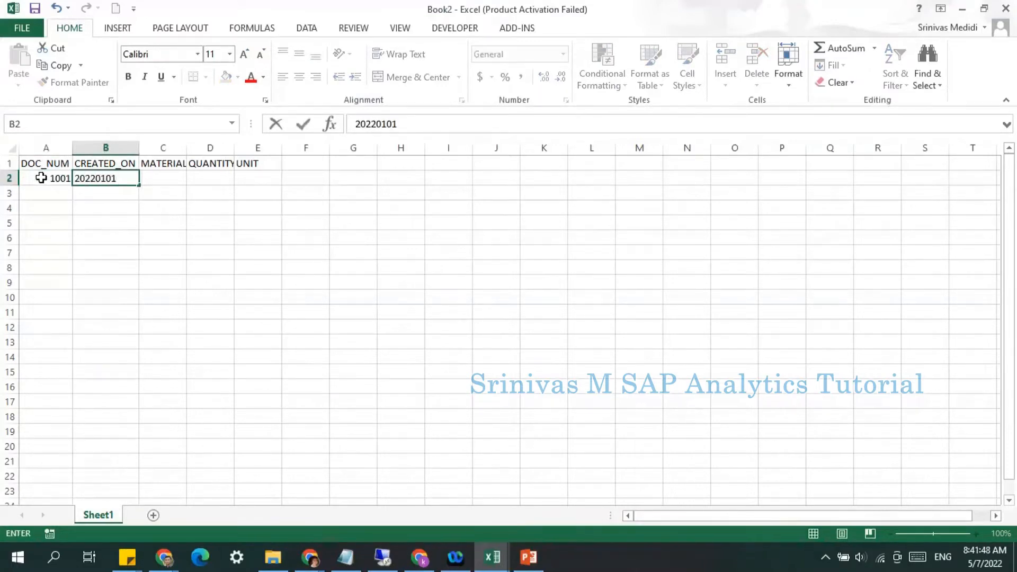
pyautogui.press('Tab')
pyautogui.write('M1')
pyautogui.press('Tab')
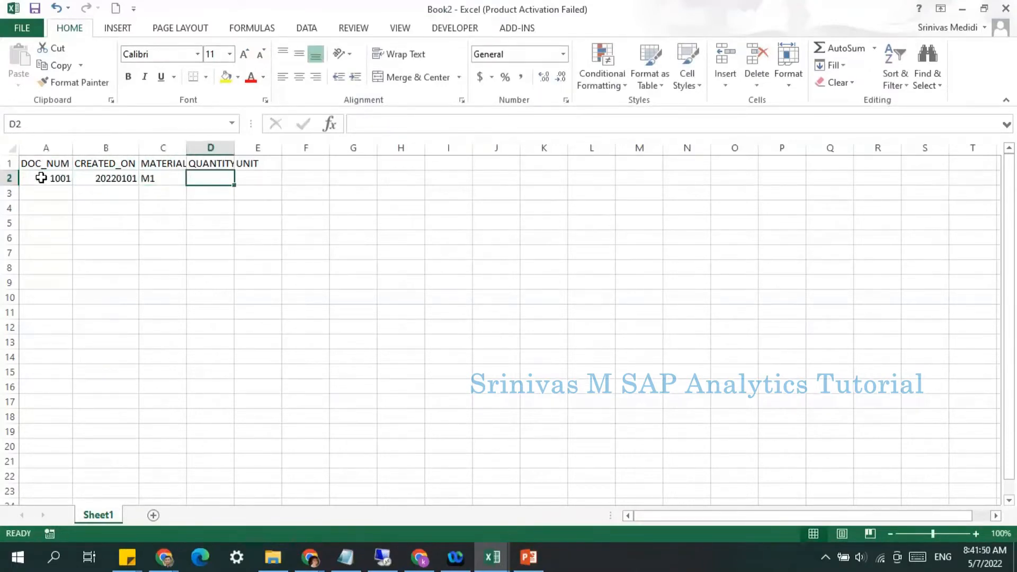
pyautogui.write('100')
pyautogui.press('Tab')
pyautogui.write('PC')
pyautogui.press('Return')
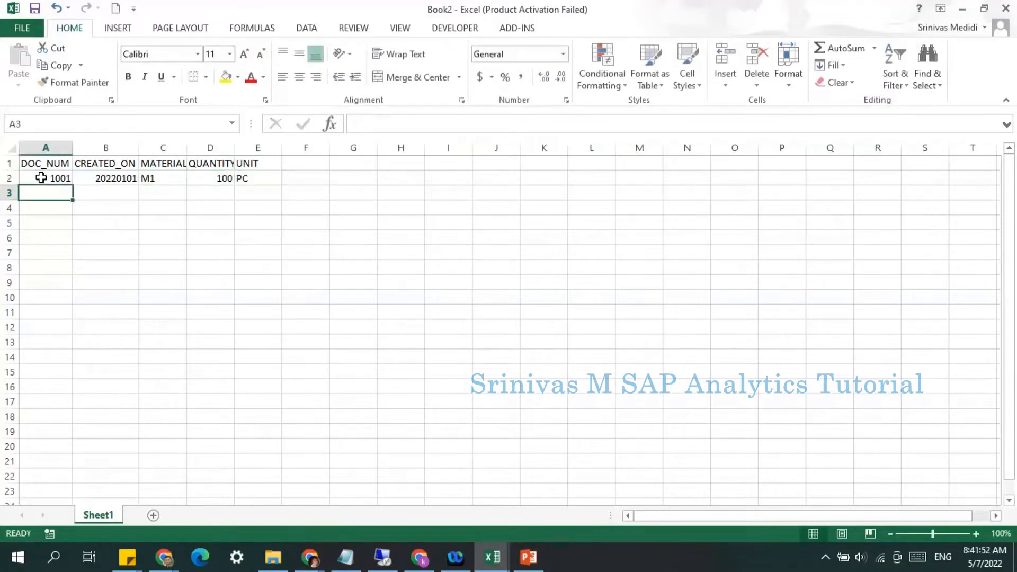
# Step: Enter the second data row: 1002, 20220102, M2, 150, PC
pyautogui.write('1002')
pyautogui.press('Tab')
pyautogui.write('2')
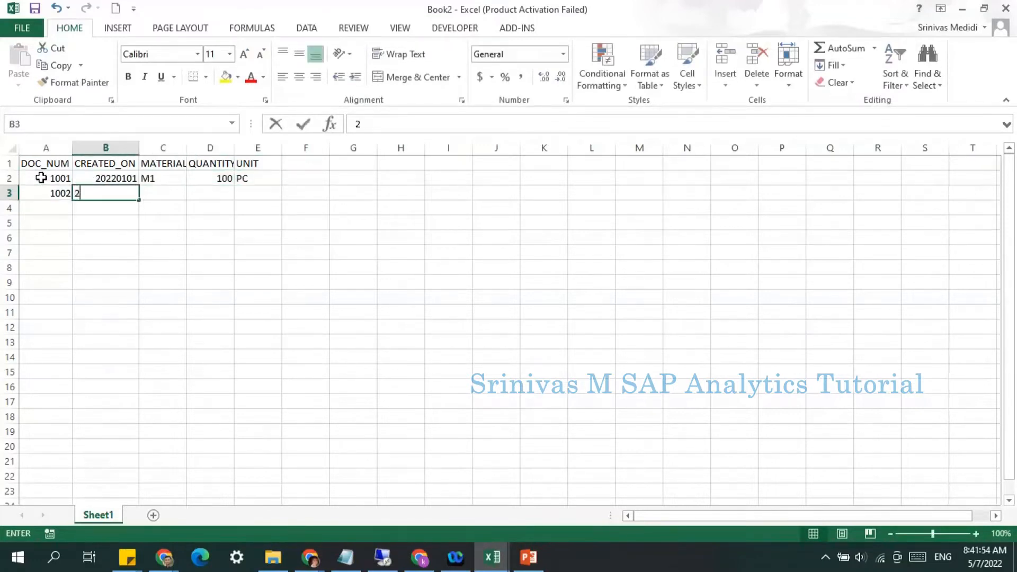
pyautogui.write('0220102')
pyautogui.press('Tab')
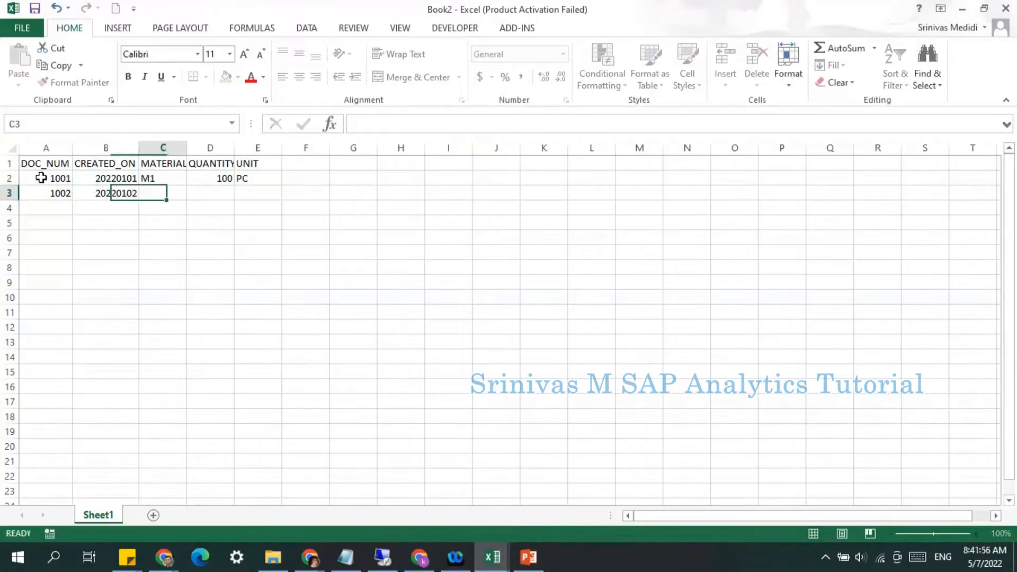
pyautogui.write('M1')
pyautogui.press('BackSpace')
pyautogui.write('2')
pyautogui.press('Tab')
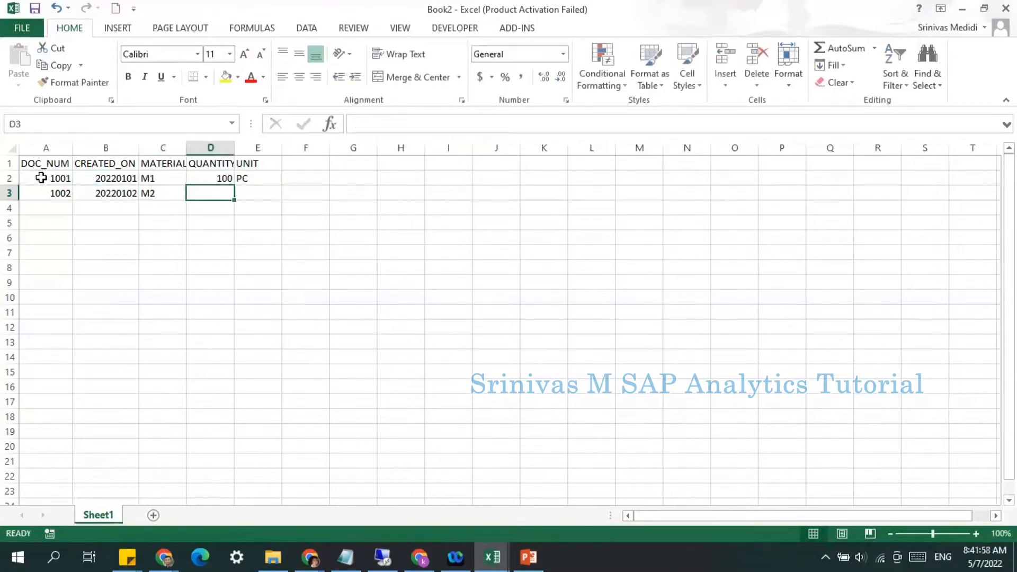
pyautogui.write('150')
pyautogui.press('Tab')
pyautogui.write('PC')
pyautogui.press('Return')
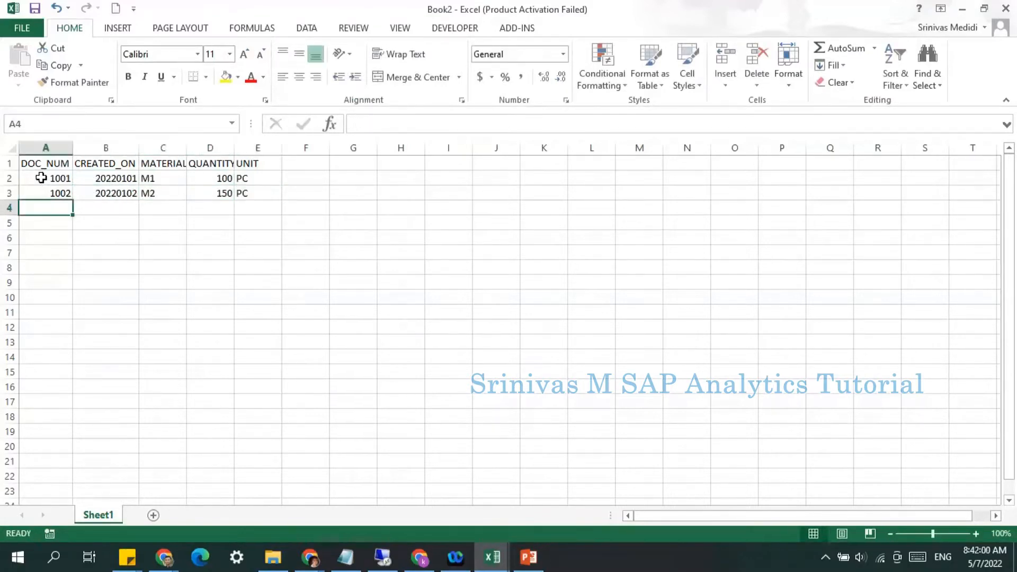
# Step: Enter the third data row: 1003, 20220102, M1, 100, PC
pyautogui.write('1003')
pyautogui.press('Tab')
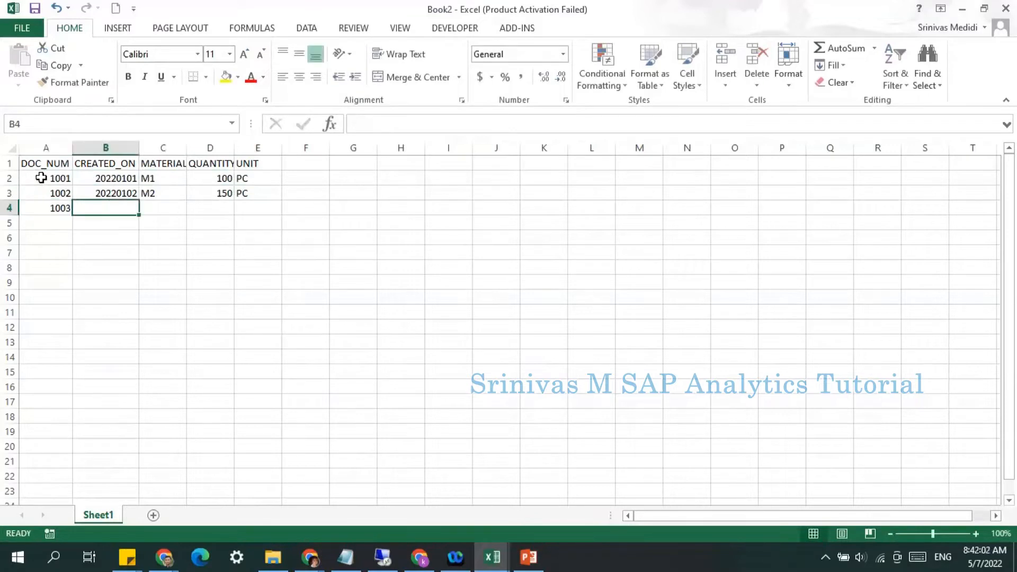
pyautogui.write('20220')
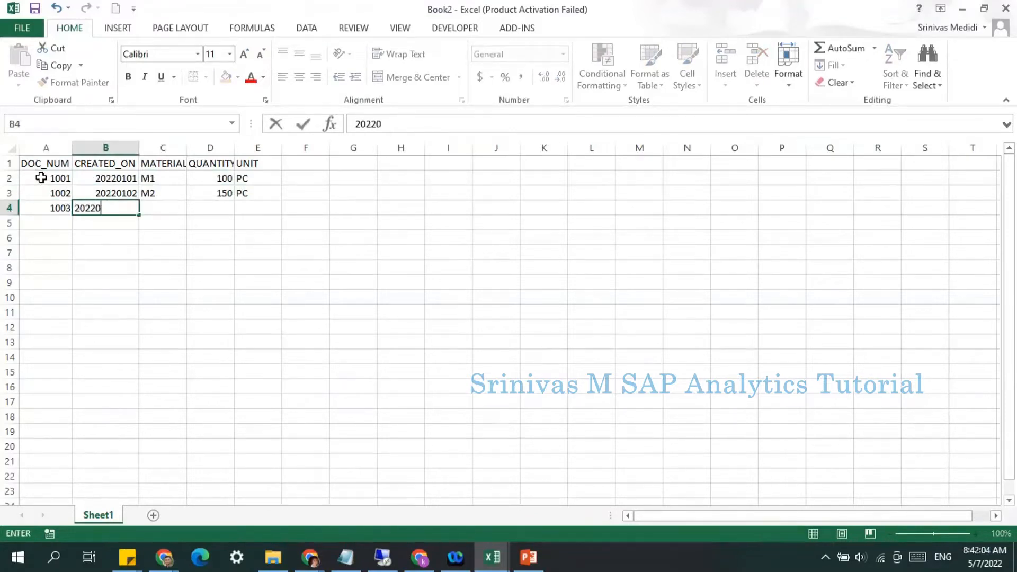
pyautogui.write('102')
pyautogui.press('Tab')
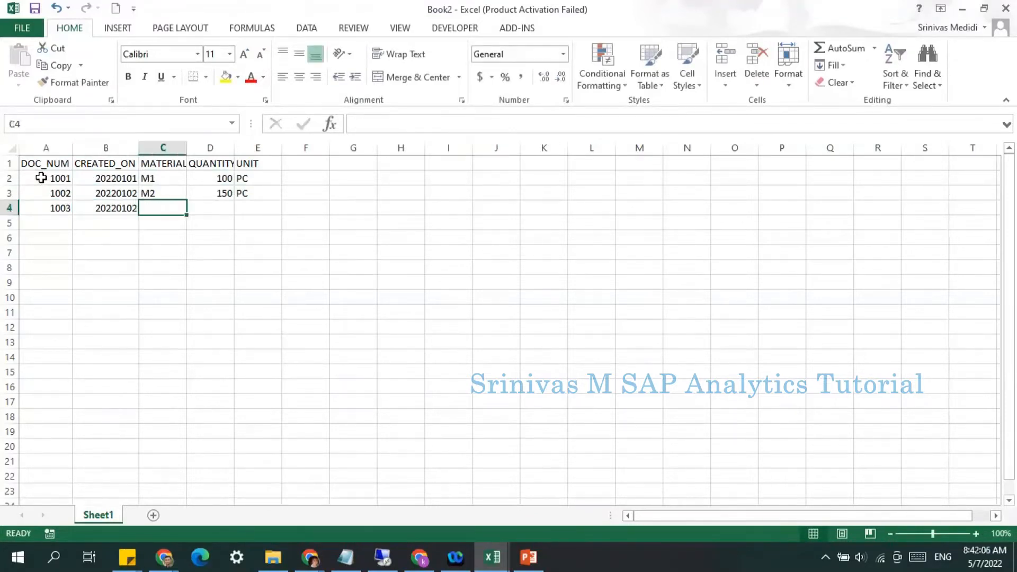
pyautogui.write('M1')
pyautogui.press('Tab')
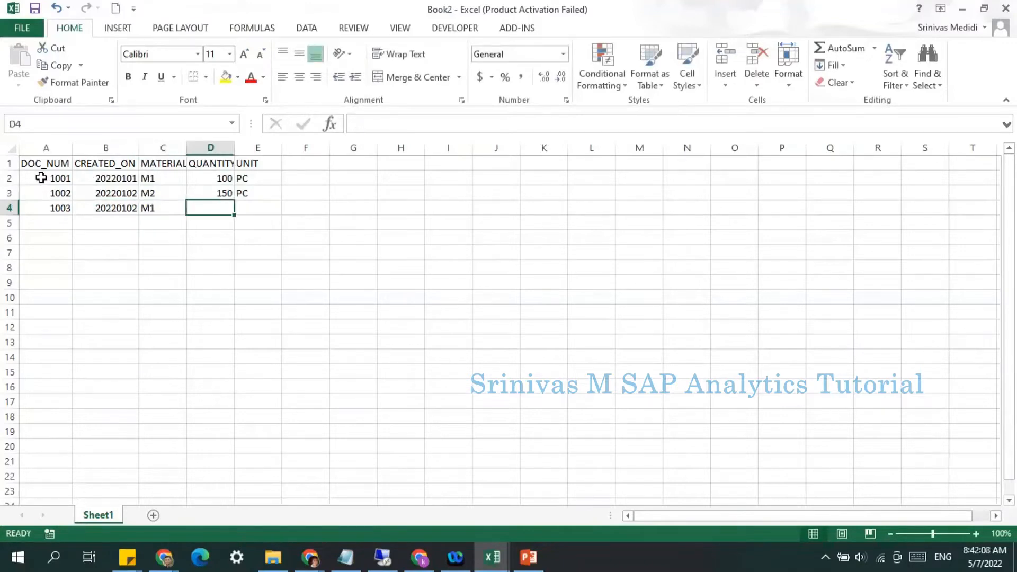
pyautogui.write('100')
pyautogui.press('Tab')
pyautogui.write('PC')
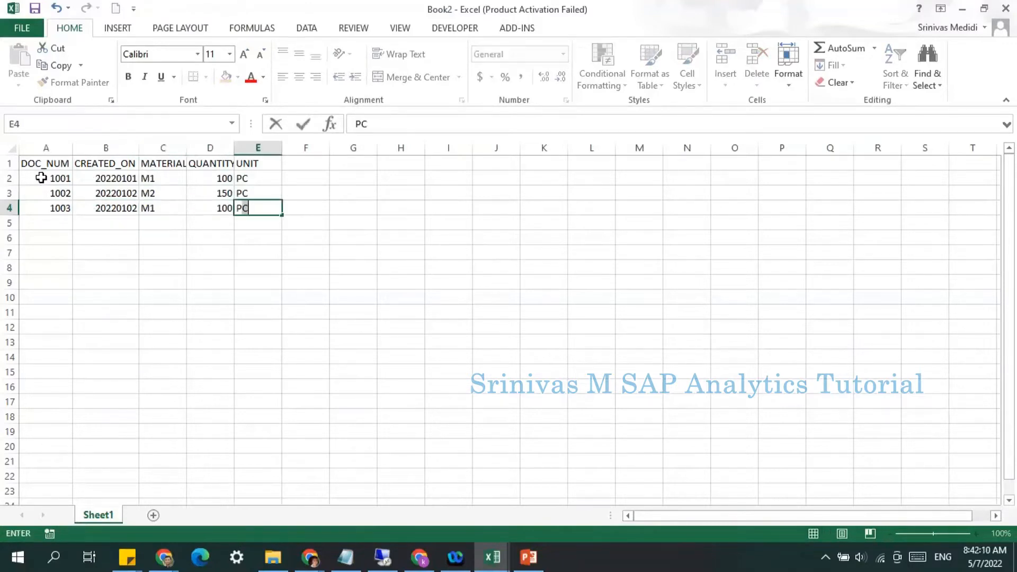
pyautogui.press('Return')
# Step: Enter the fourth data row: 1004, 20220201, M1, 500, PC
pyautogui.write('1004')
pyautogui.press('Tab')
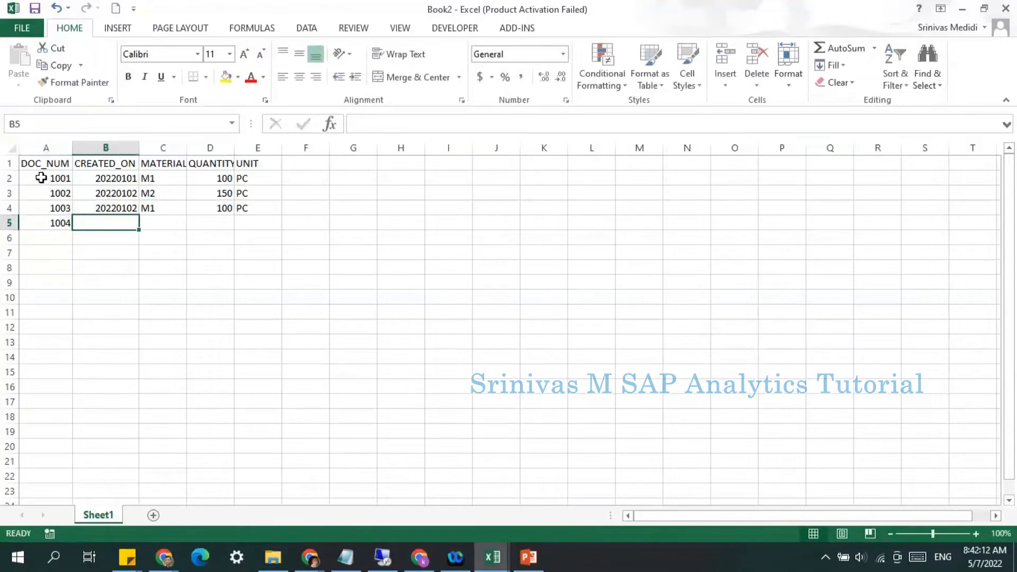
pyautogui.write('2022')
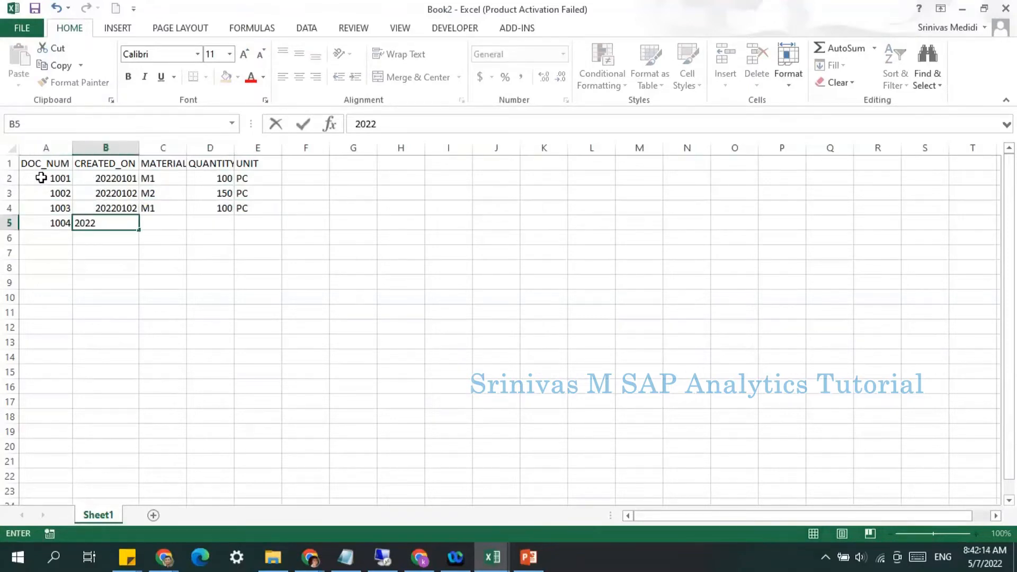
pyautogui.write('010')
pyautogui.press('BackSpace')
pyautogui.press('BackSpace')
pyautogui.press('BackSpace')
pyautogui.write('0201')
pyautogui.press('Tab')
pyautogui.write('M')
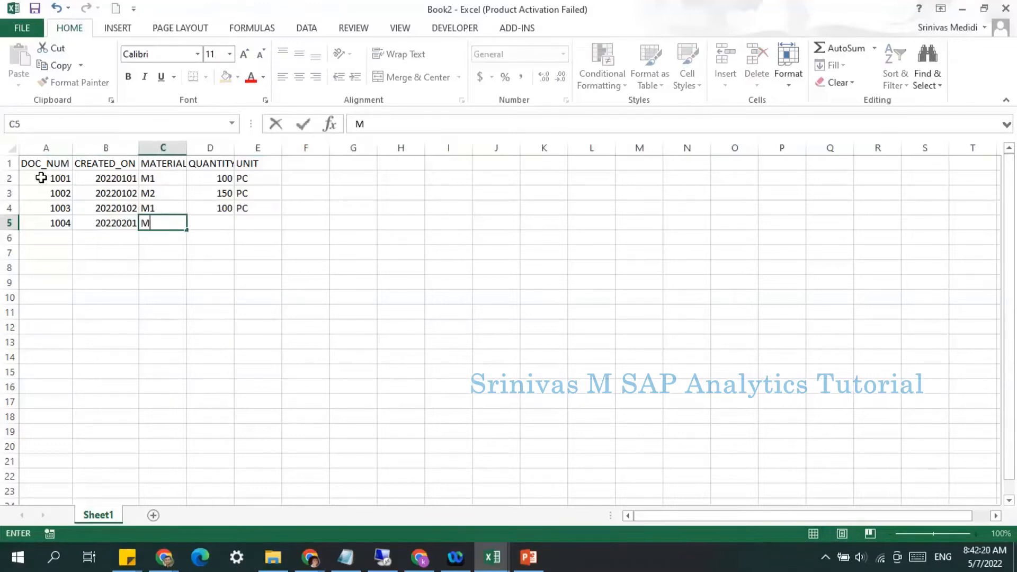
pyautogui.write('1')
pyautogui.press('Tab')
pyautogui.write('500')
pyautogui.press('Tab')
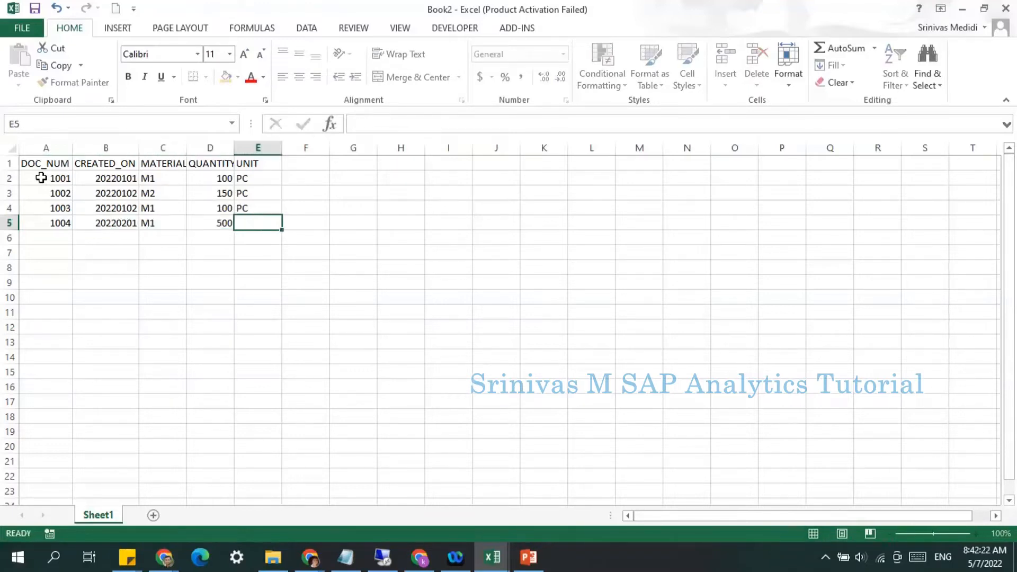
pyautogui.write('PC')
pyautogui.click(143, 219)
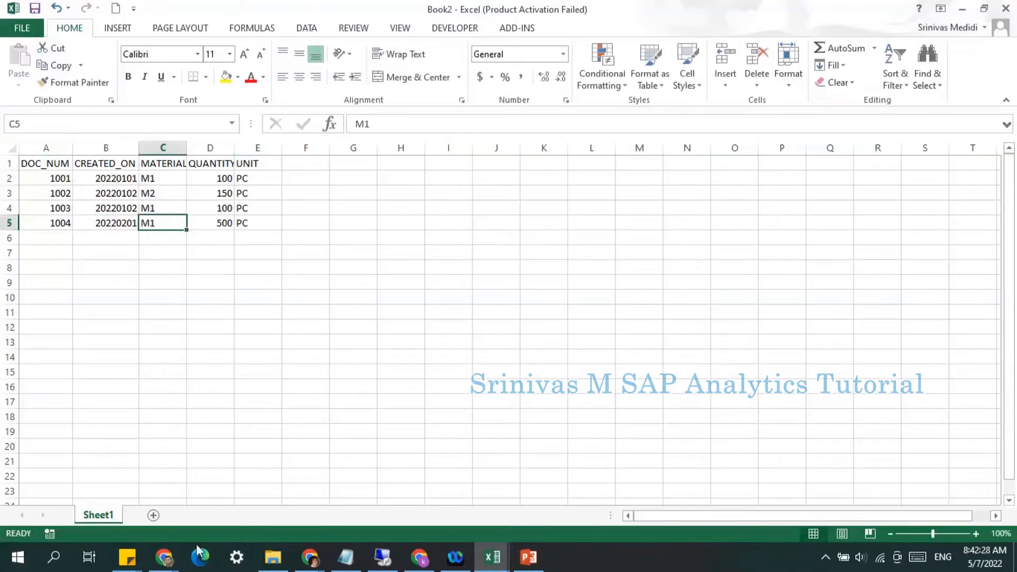
# Step: Switch back to the SAP Analytics Cloud Modeler in the browser
pyautogui.click(164, 557)
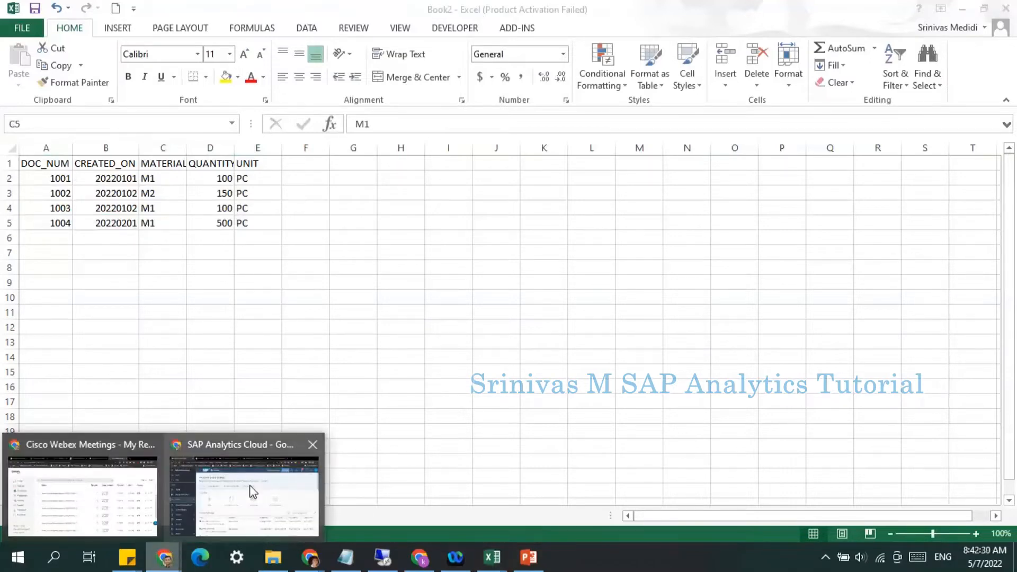
pyautogui.click(253, 492)
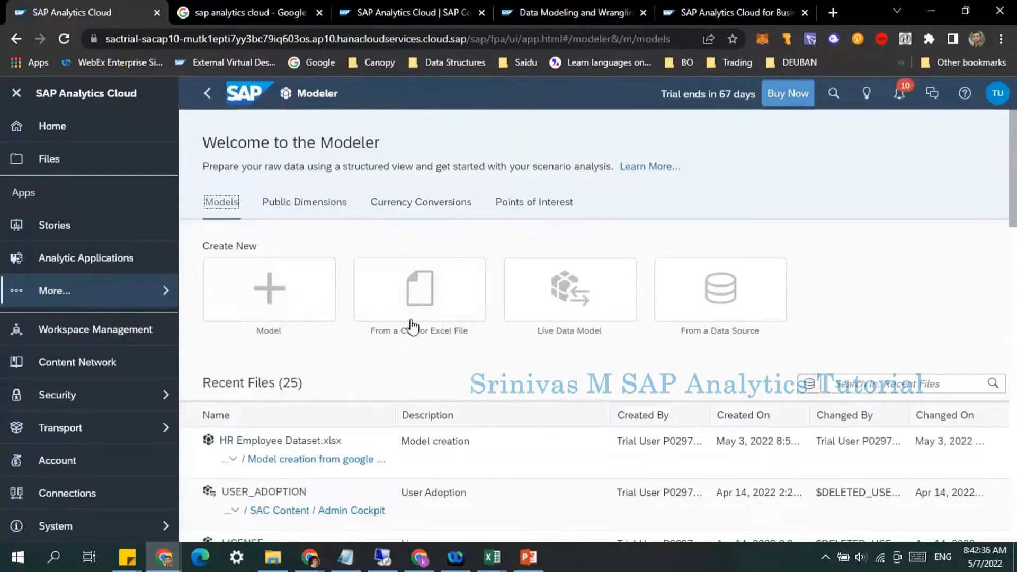
pyautogui.moveTo(492, 556)
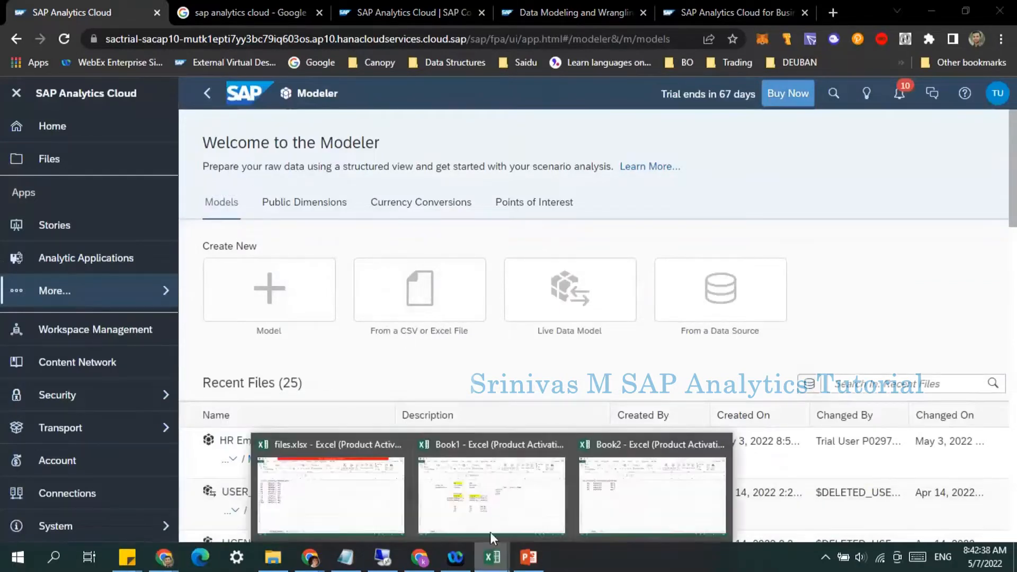
# Step: Switch to the Excel workbook and start saving it as Sales data 1 in the SAC Teaching Notes folder
pyautogui.click(621, 475)
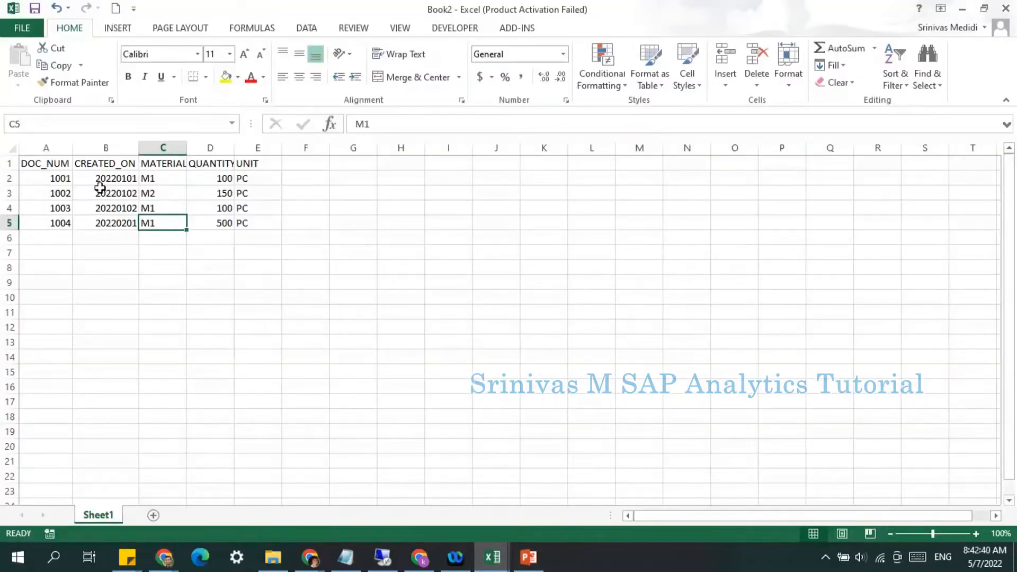
pyautogui.click(43, 164)
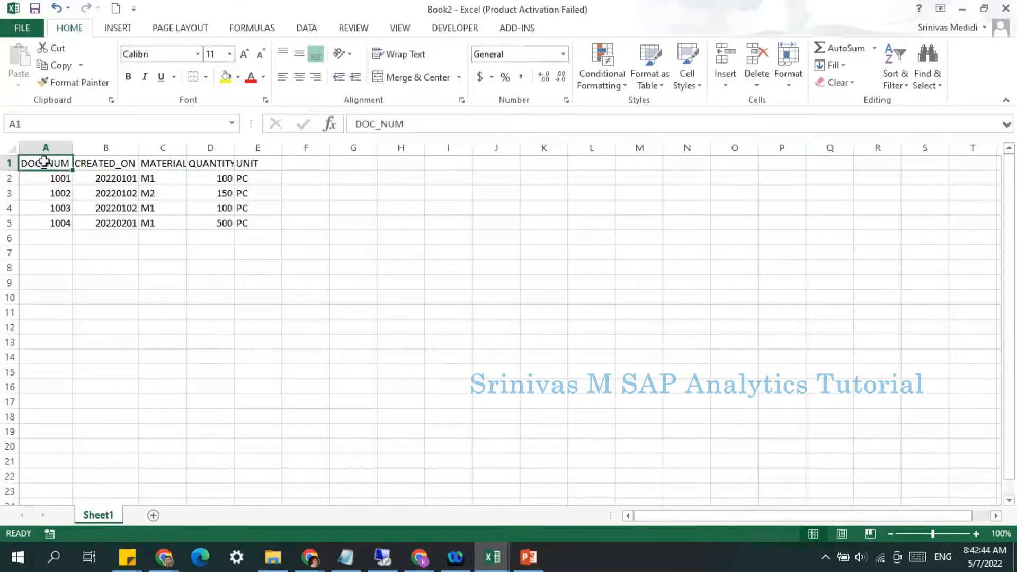
pyautogui.click(24, 28)
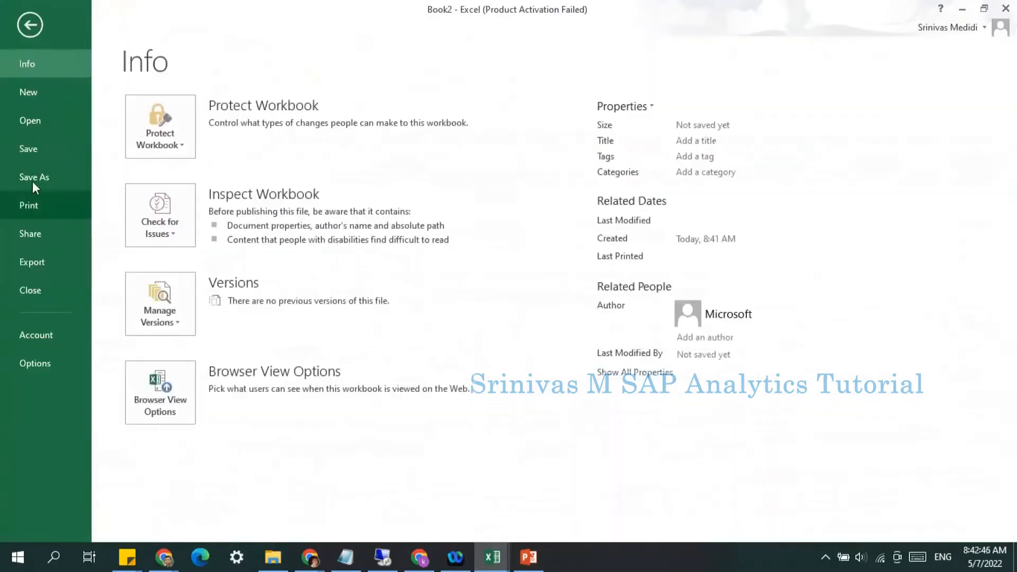
pyautogui.click(33, 180)
pyautogui.click(206, 173)
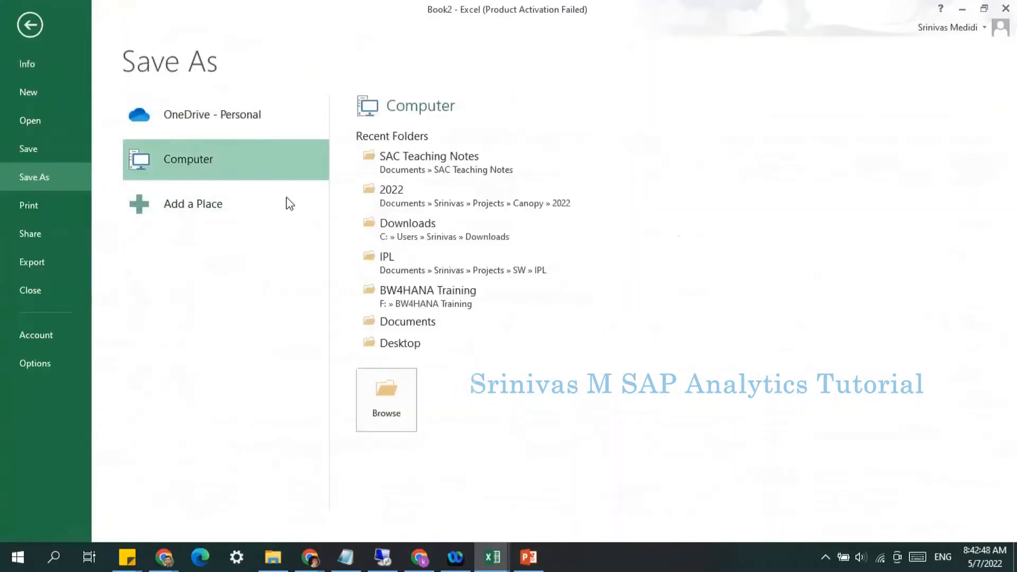
pyautogui.click(405, 170)
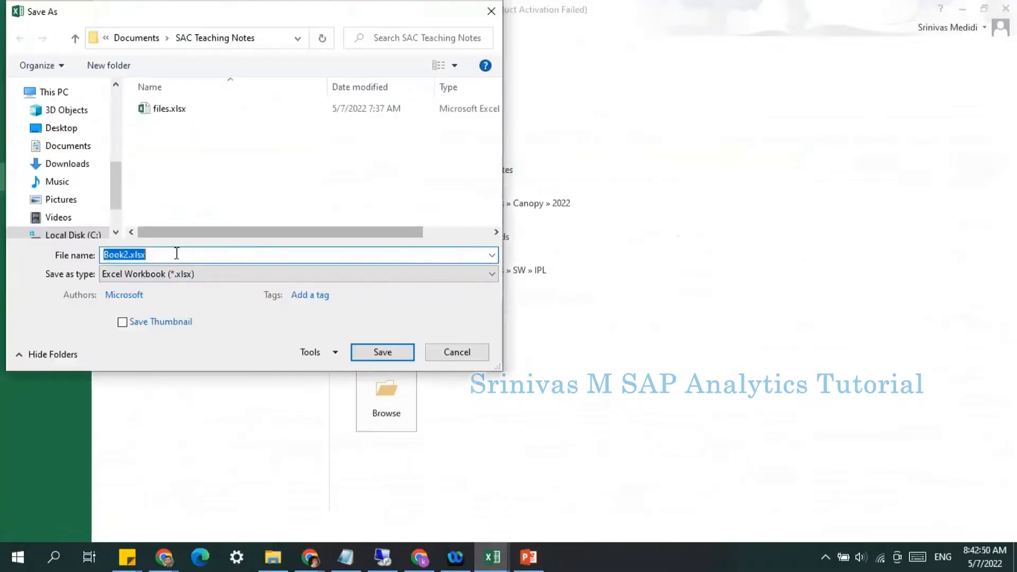
pyautogui.write('sALES')
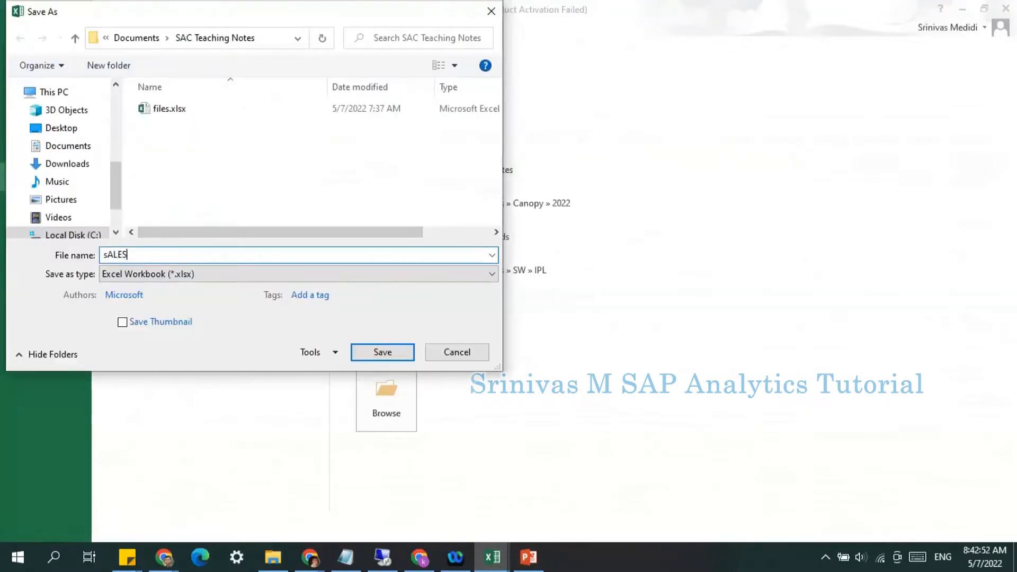
pyautogui.press('BackSpace')
pyautogui.press('BackSpace')
pyautogui.press('BackSpace')
pyautogui.press('BackSpace')
pyautogui.write('ales data 1')
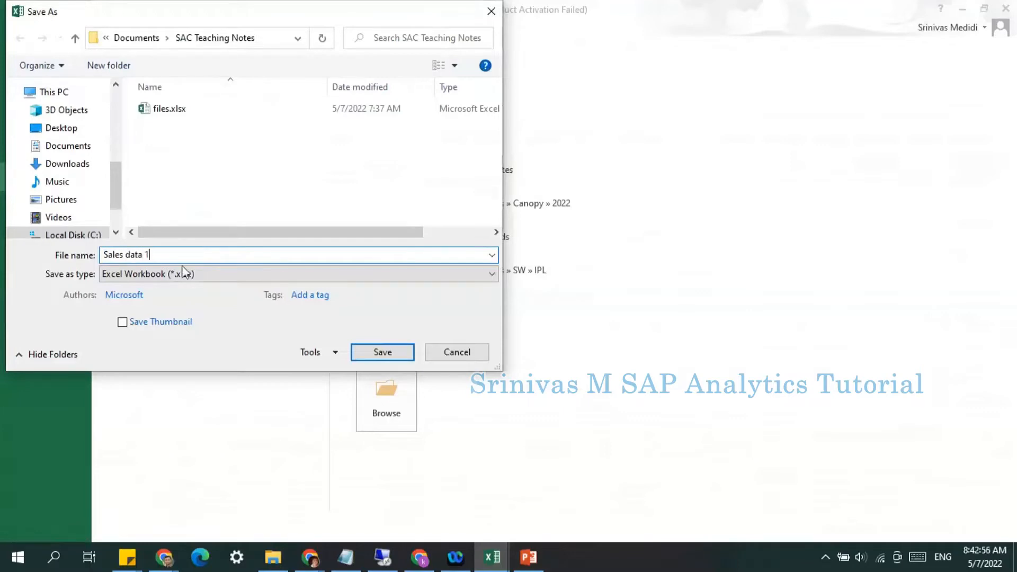
# Step: Save the file in CSV (Comma delimited) format, keeping that format
pyautogui.click(164, 274)
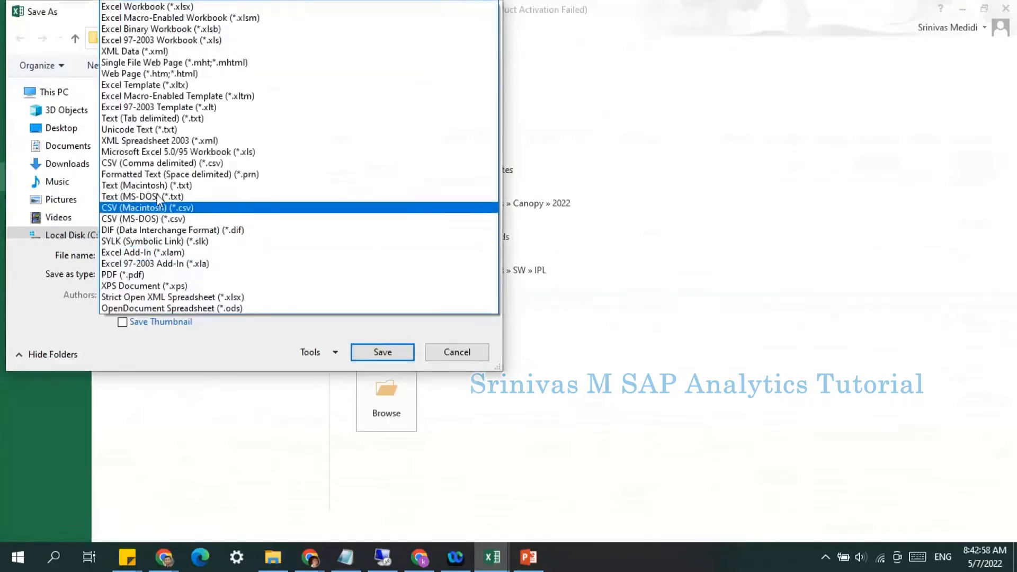
pyautogui.click(159, 163)
pyautogui.click(384, 334)
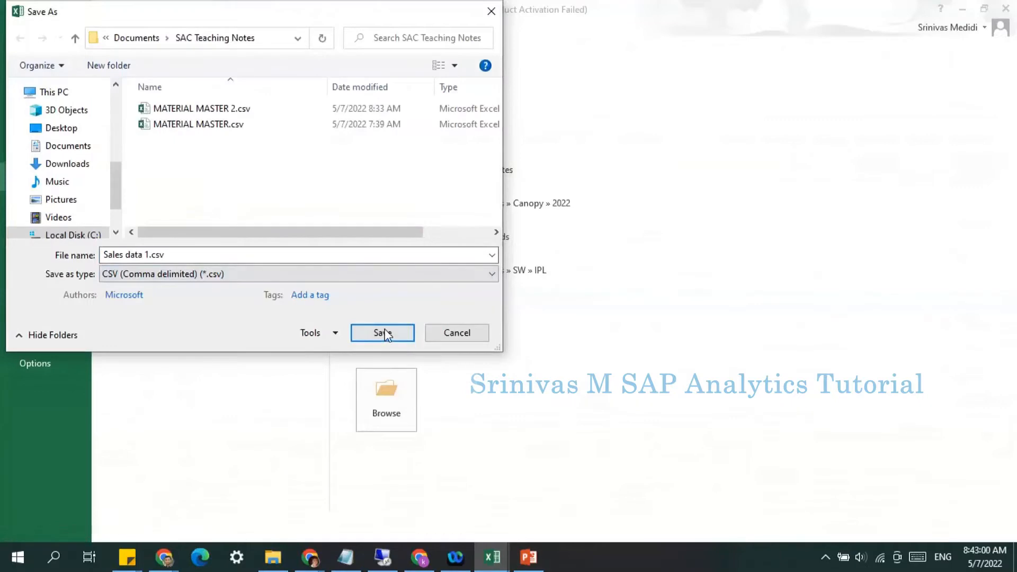
pyautogui.click(453, 321)
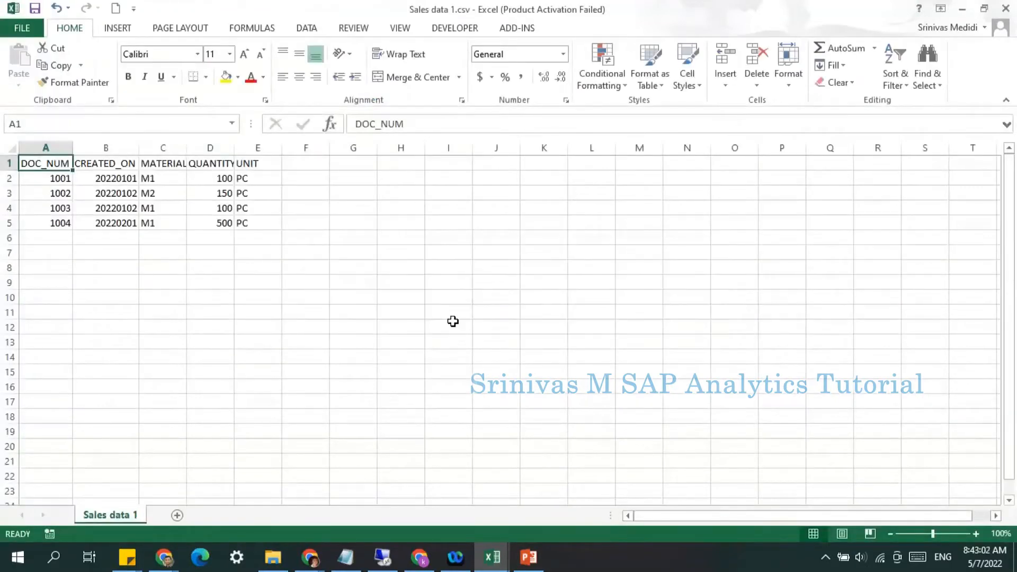
# Step: Back in the Modeler, create a new model from a CSV file by importing Sales data 1.csv with first row as column headers
pyautogui.click(174, 559)
pyautogui.click(234, 520)
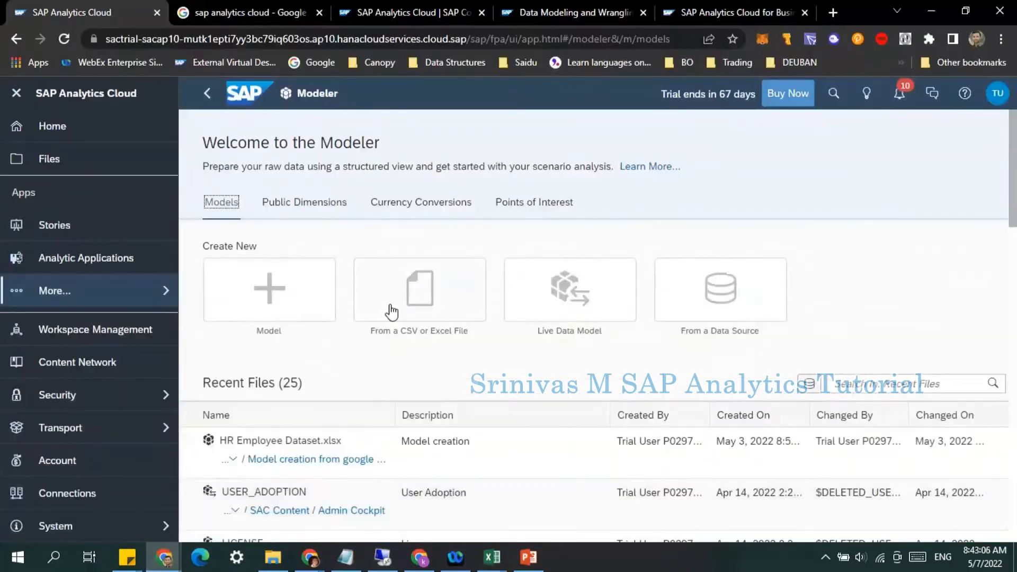
pyautogui.click(414, 306)
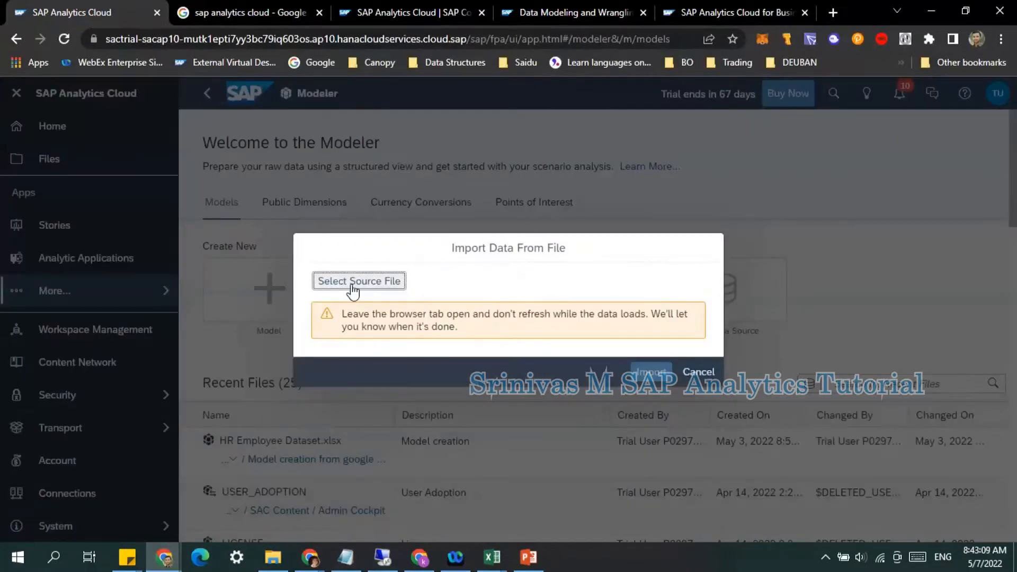
pyautogui.click(357, 281)
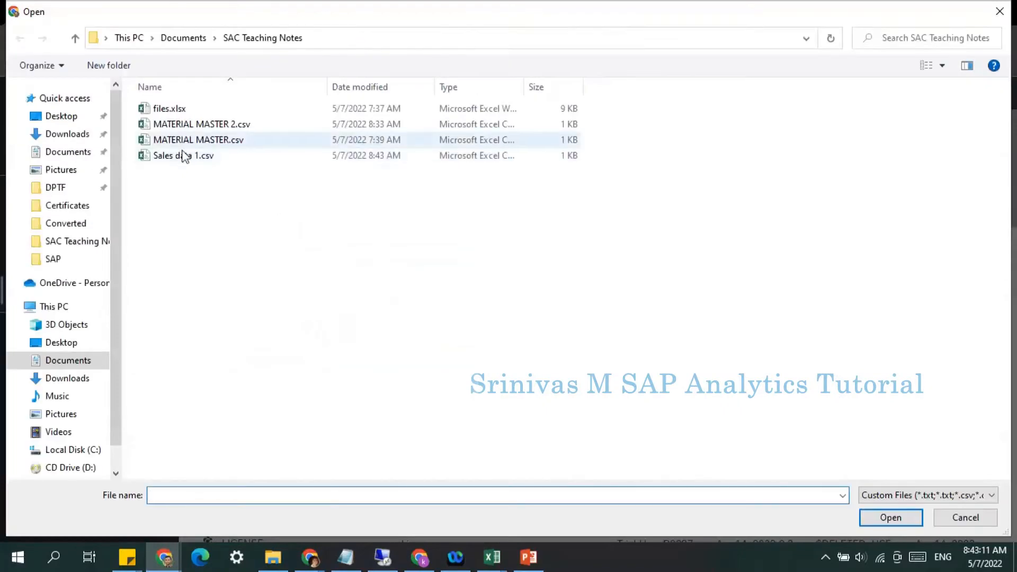
pyautogui.click(182, 155)
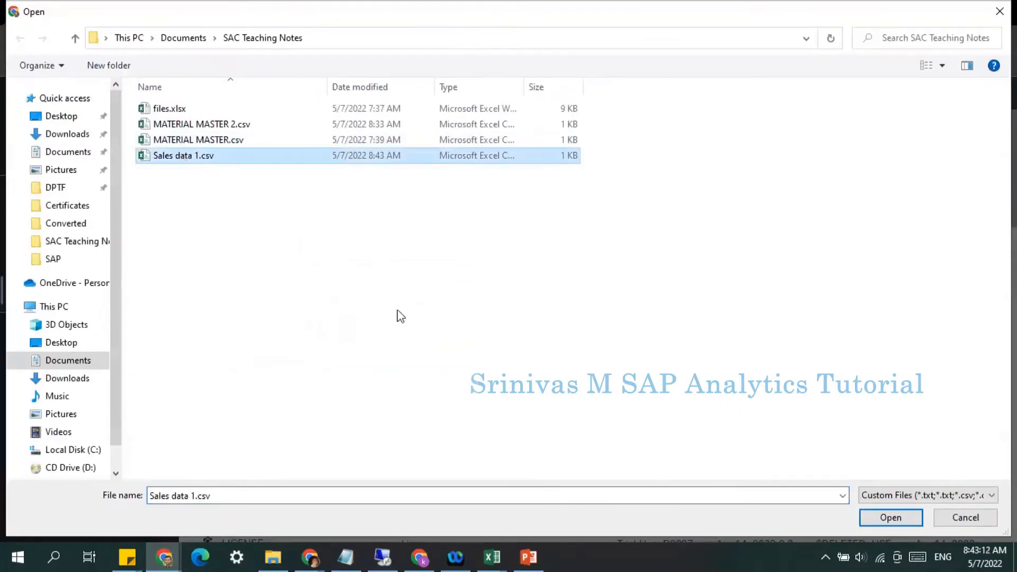
pyautogui.click(882, 516)
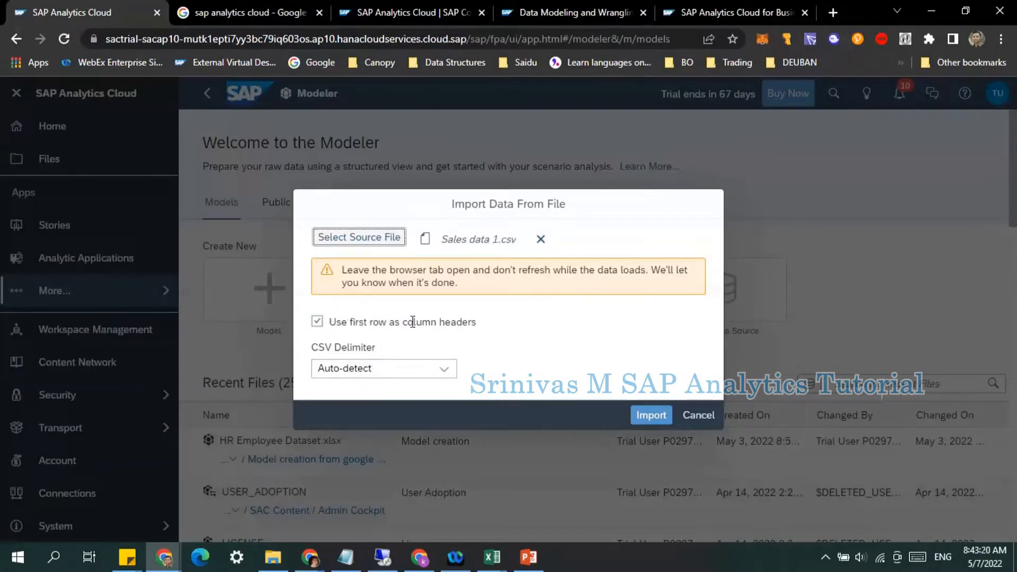
pyautogui.moveTo(485, 324); pyautogui.dragTo(350, 322)
pyautogui.click(414, 351)
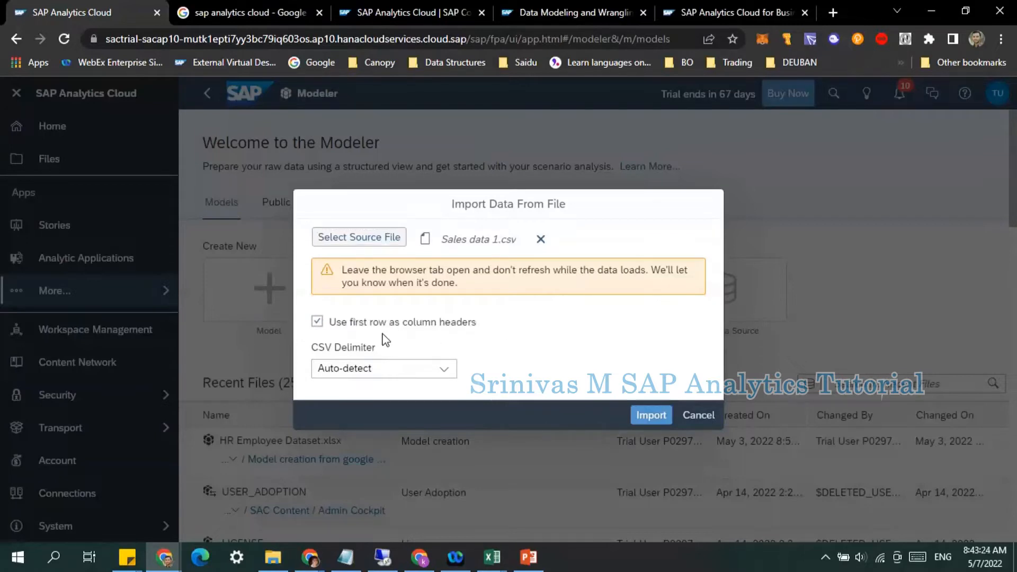
pyautogui.click(651, 417)
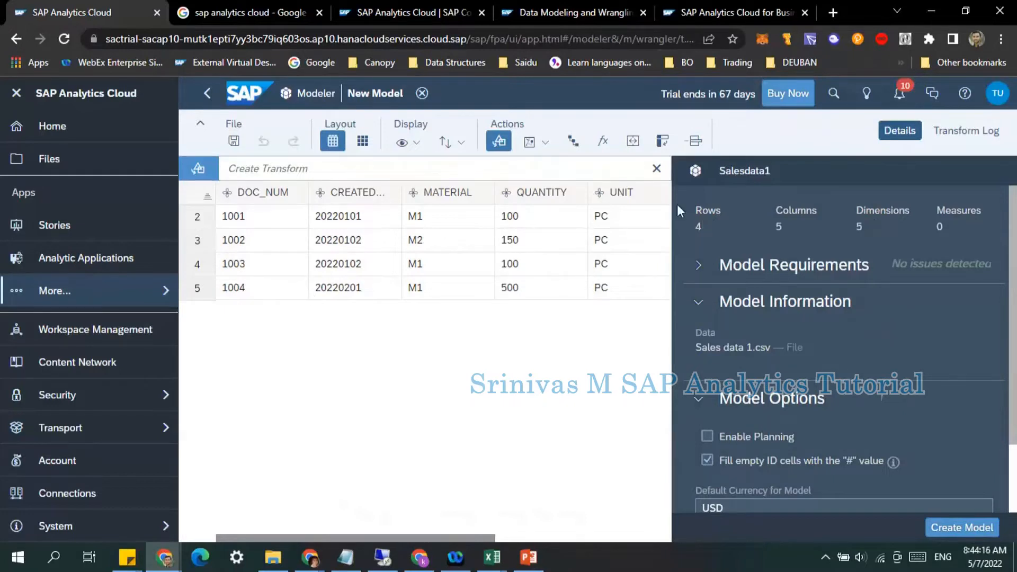
# Step: Review the model requirements, model information and model options in the details panel
pyautogui.click(698, 270)
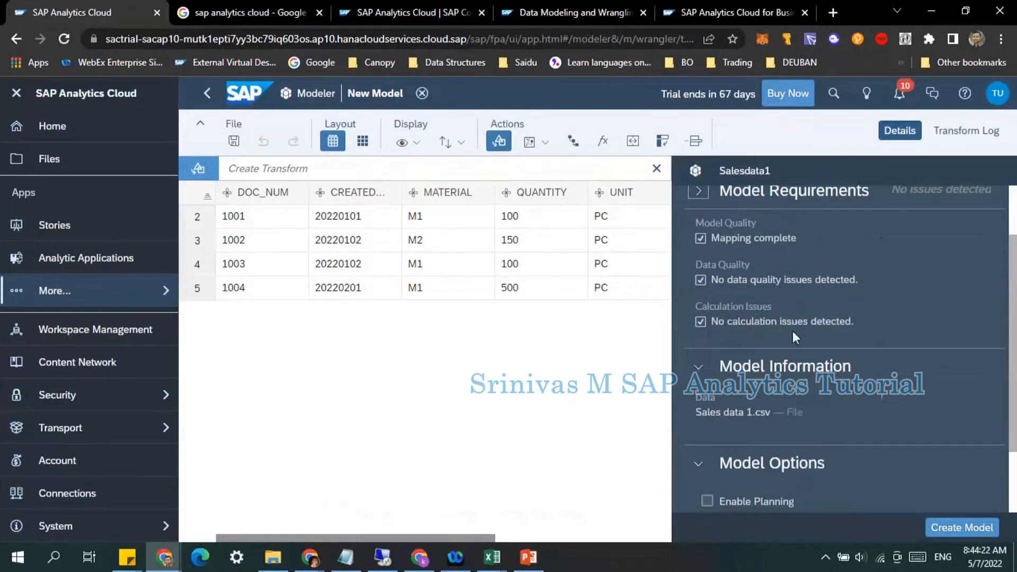
pyautogui.scroll(2, 794, 329)
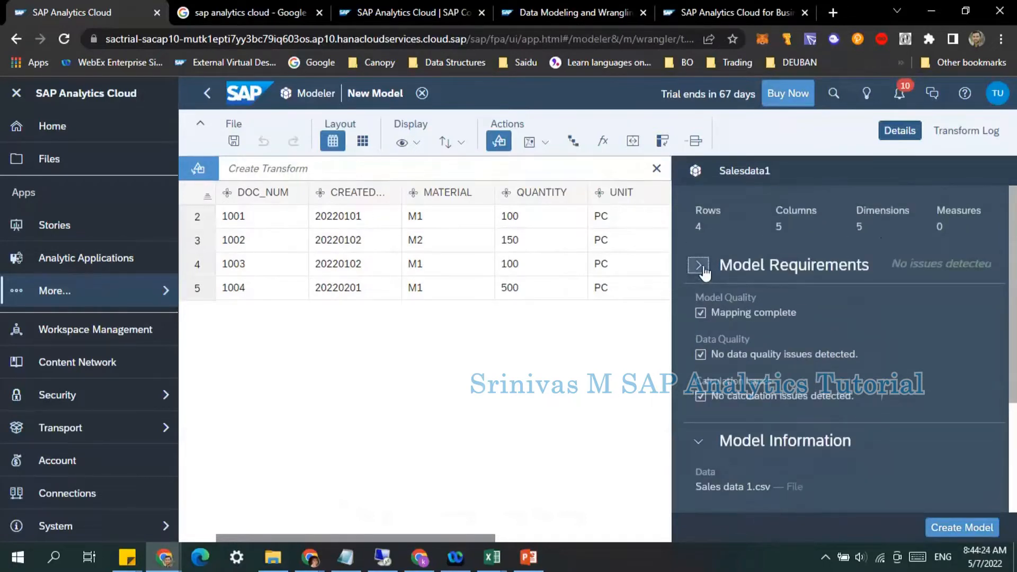
pyautogui.click(699, 265)
pyautogui.scroll(-2, 758, 330)
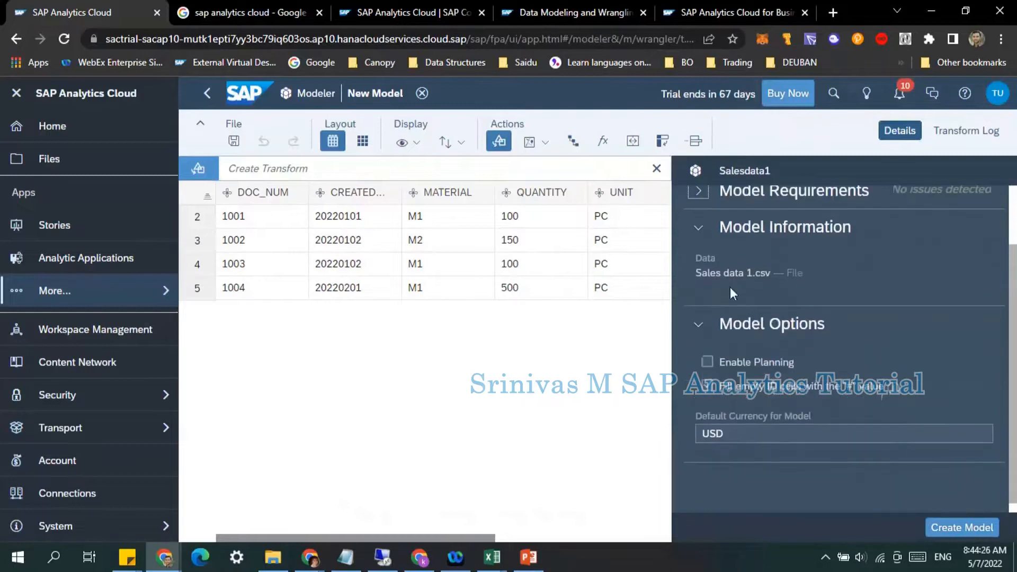
pyautogui.click(700, 233)
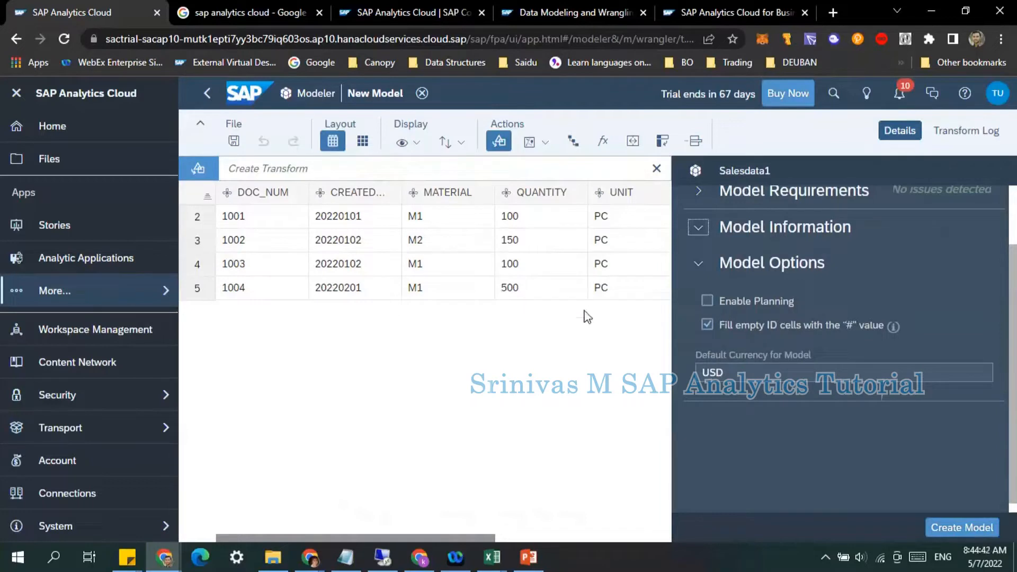
pyautogui.click(749, 372)
pyautogui.click(749, 372)
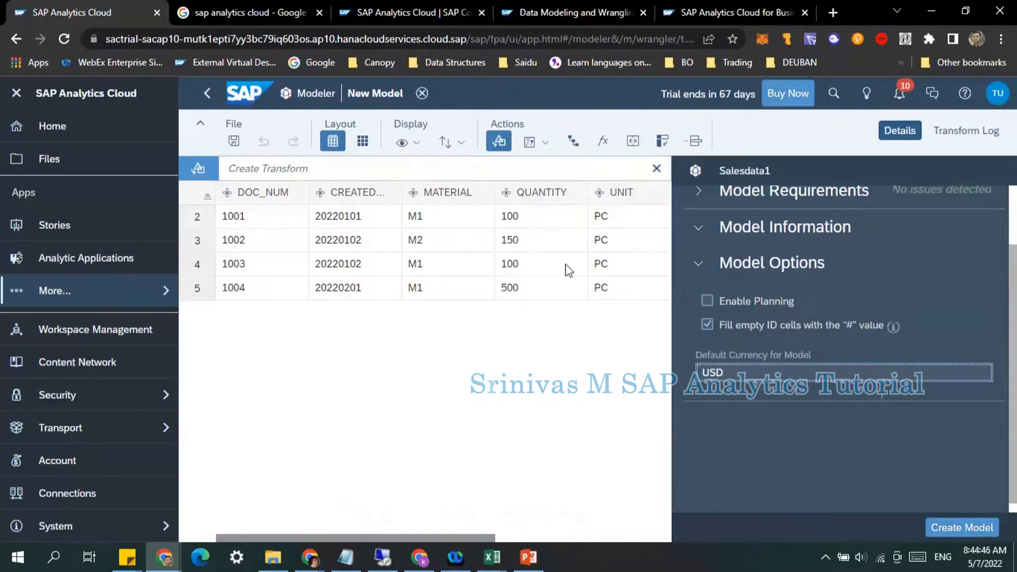
pyautogui.click(749, 372)
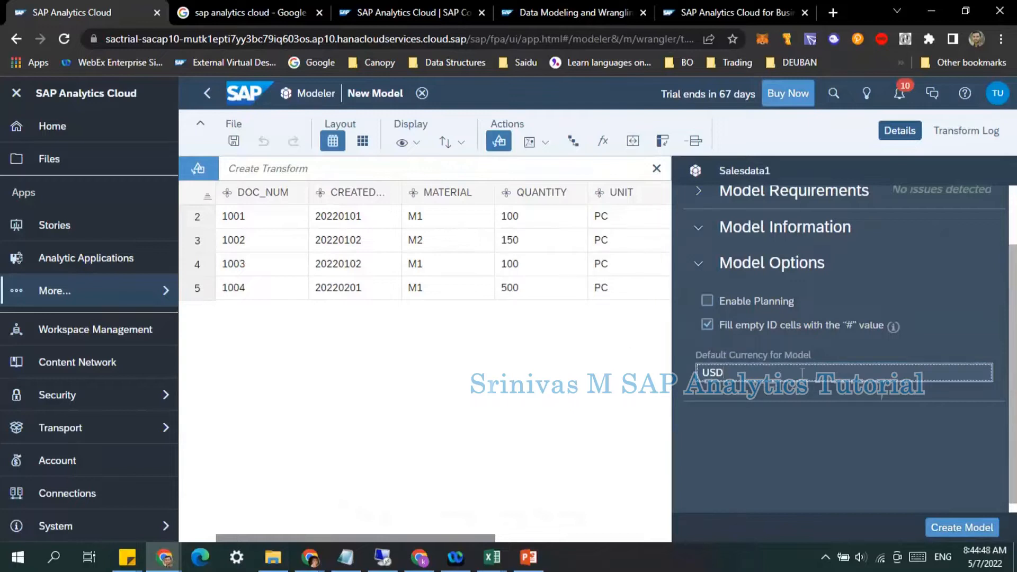
pyautogui.click(736, 385)
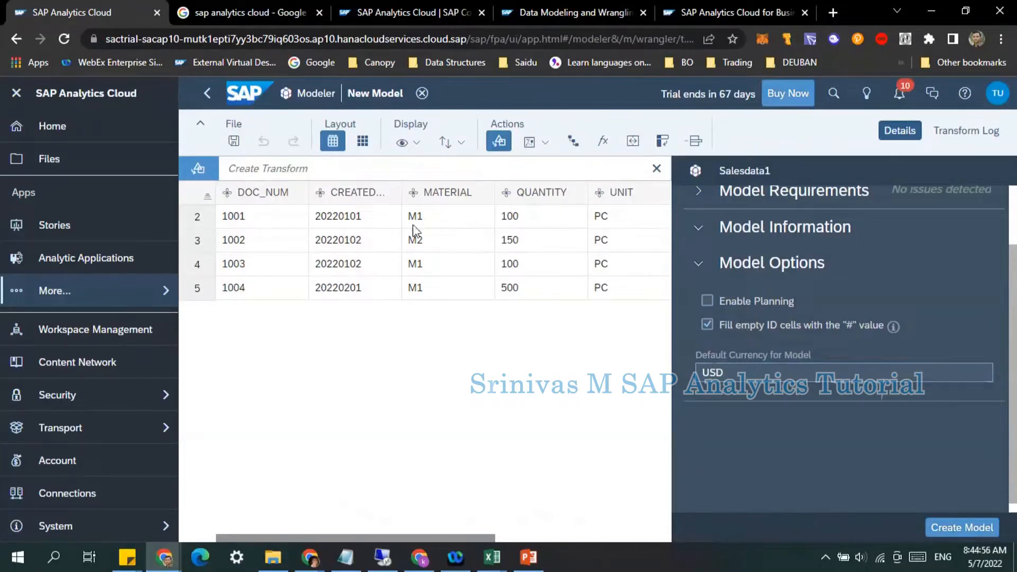
# Step: Set the DOC_NUM column's type to Generic dimension
pyautogui.click(262, 196)
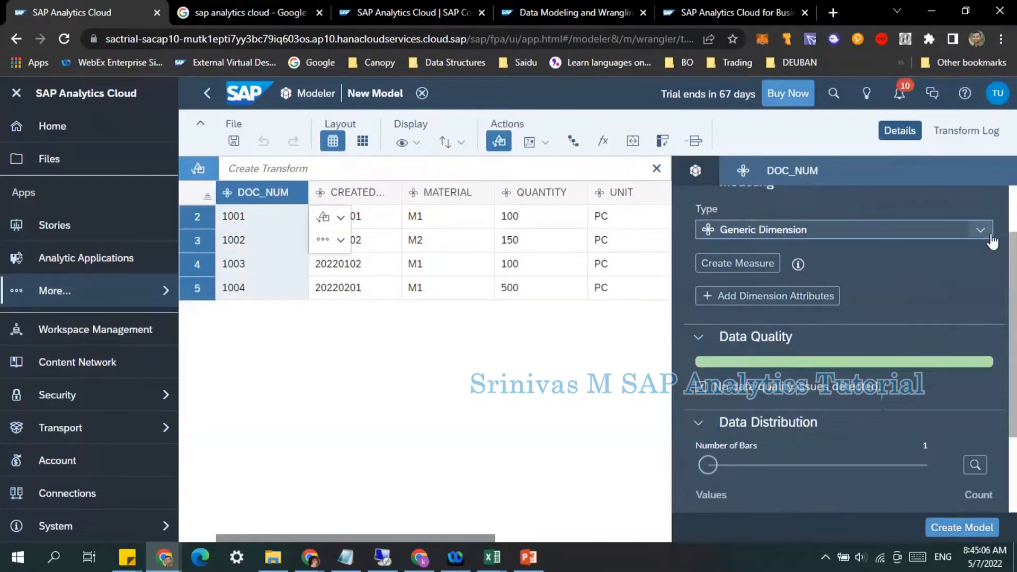
pyautogui.click(947, 233)
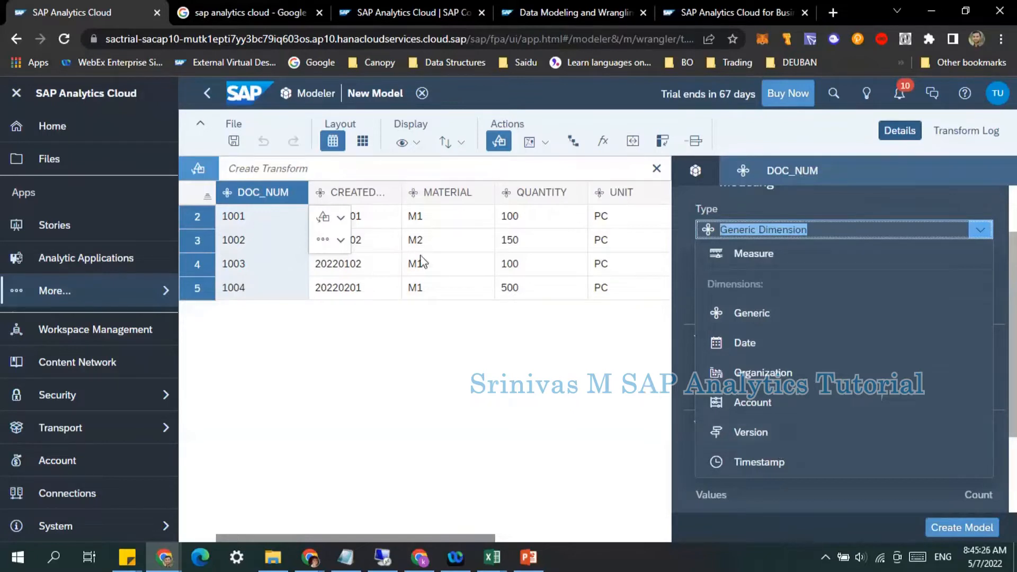
pyautogui.click(756, 315)
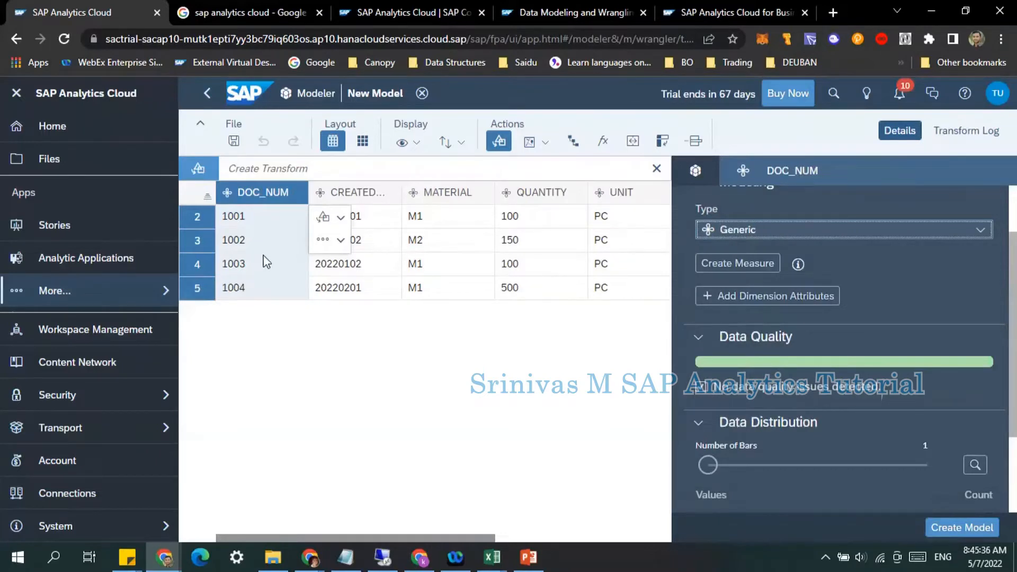
# Step: Set the CREATED_ON column's type to Date dimension
pyautogui.scroll(-3, 818, 423)
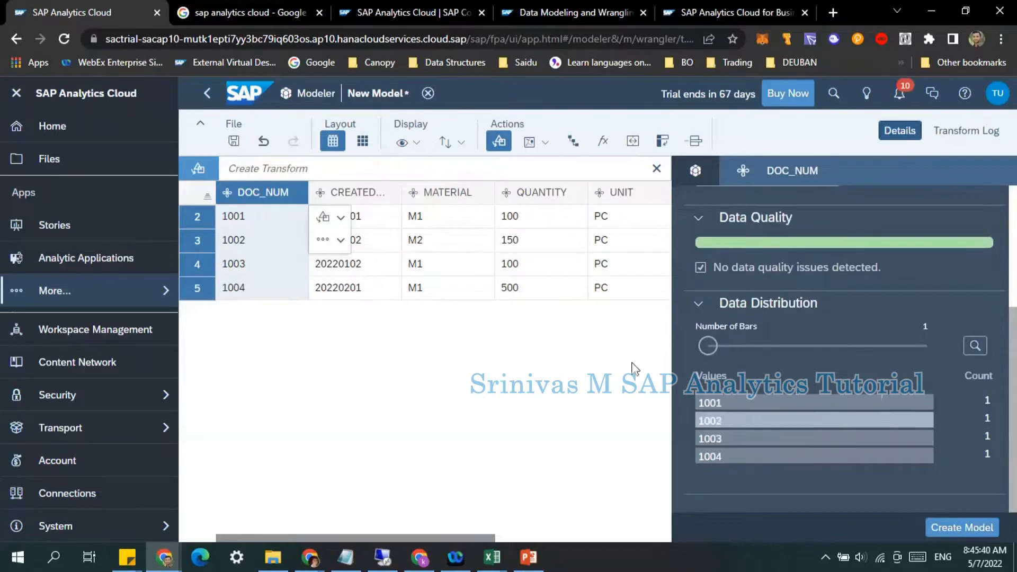
pyautogui.click(356, 200)
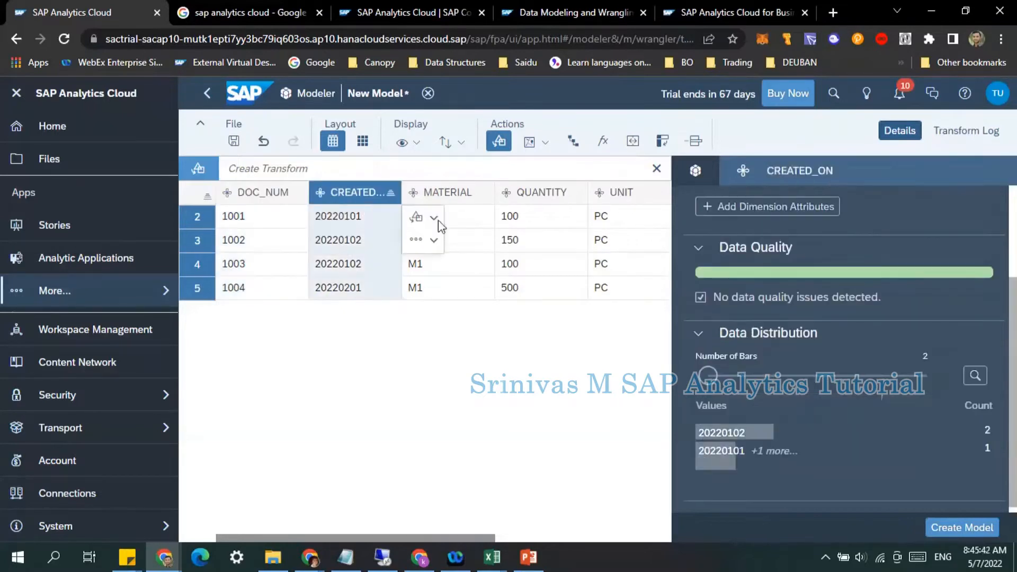
pyautogui.scroll(-2, 819, 352)
pyautogui.scroll(2, 819, 351)
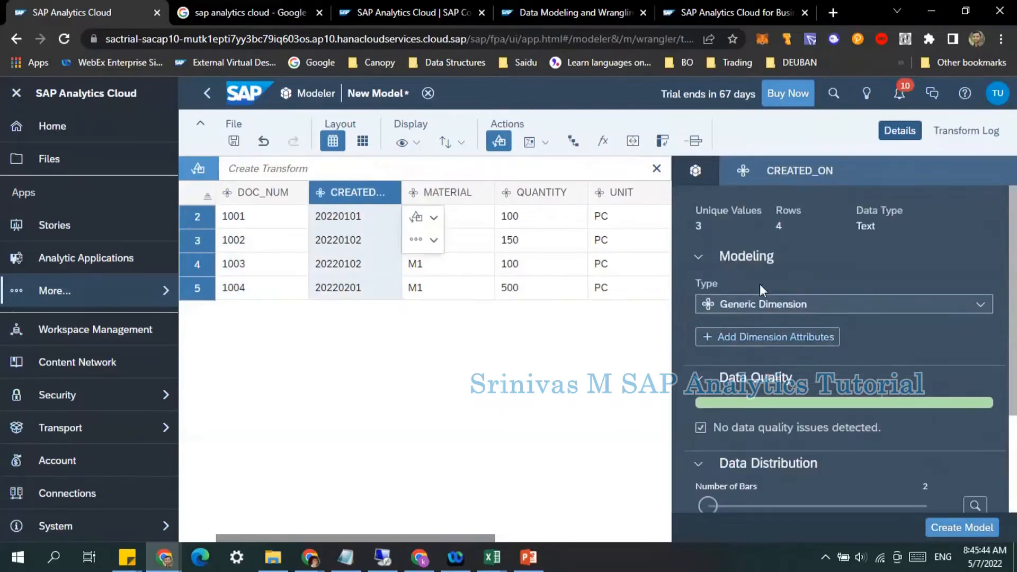
pyautogui.click(737, 305)
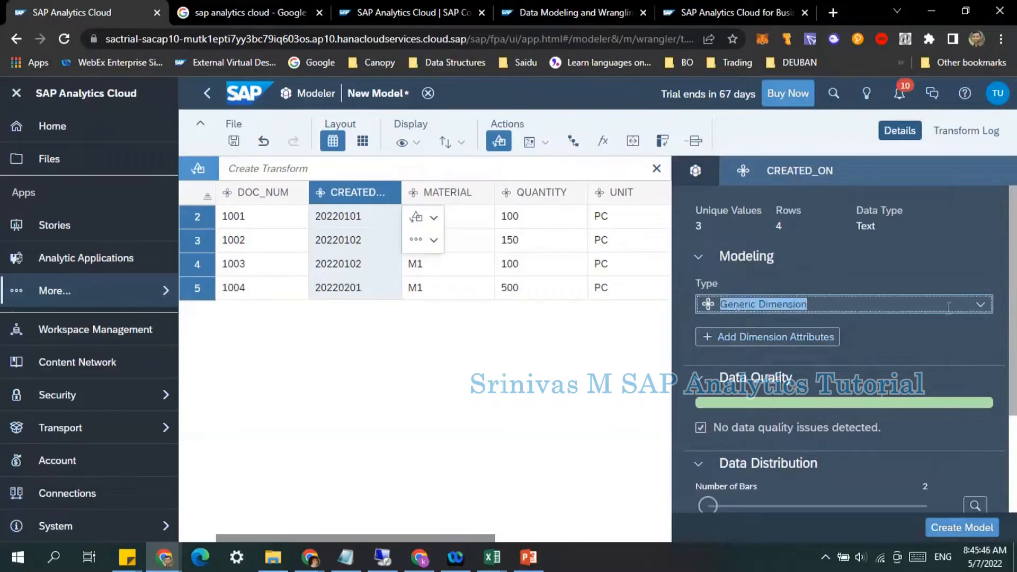
pyautogui.click(980, 304)
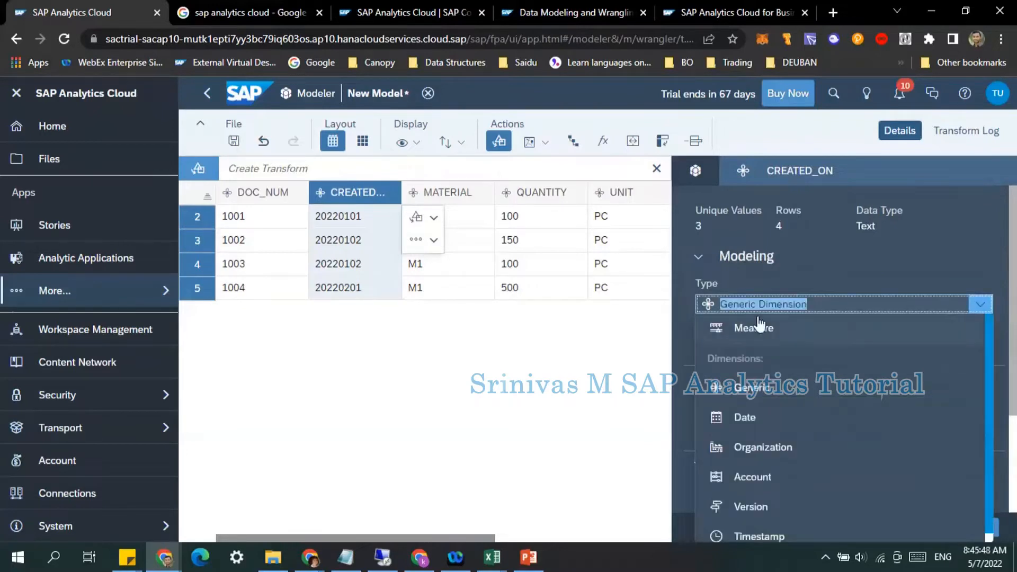
pyautogui.click(767, 428)
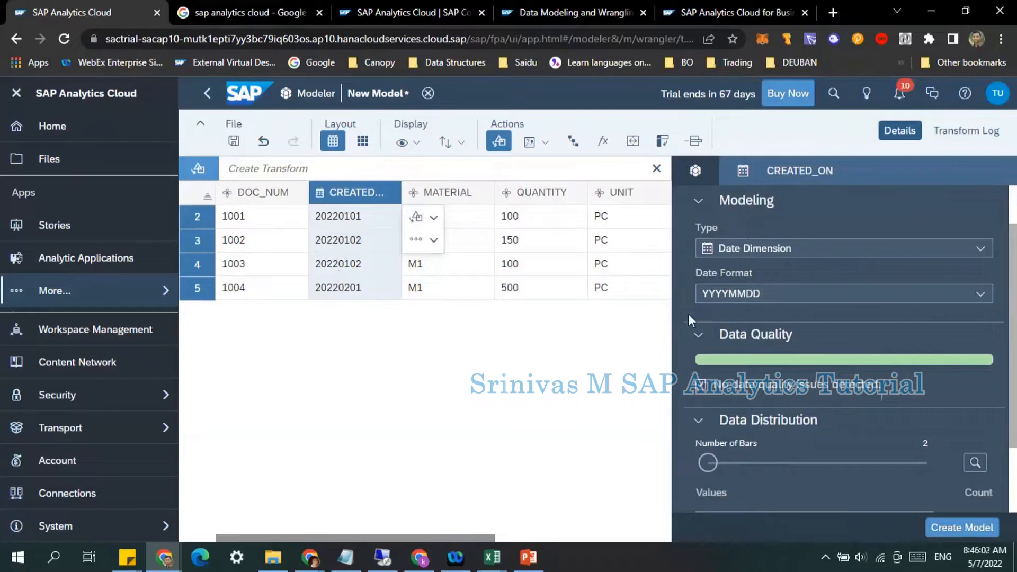
# Step: Review the CREATED_ON column's date format options and its value distribution
pyautogui.doubleClick(756, 295)
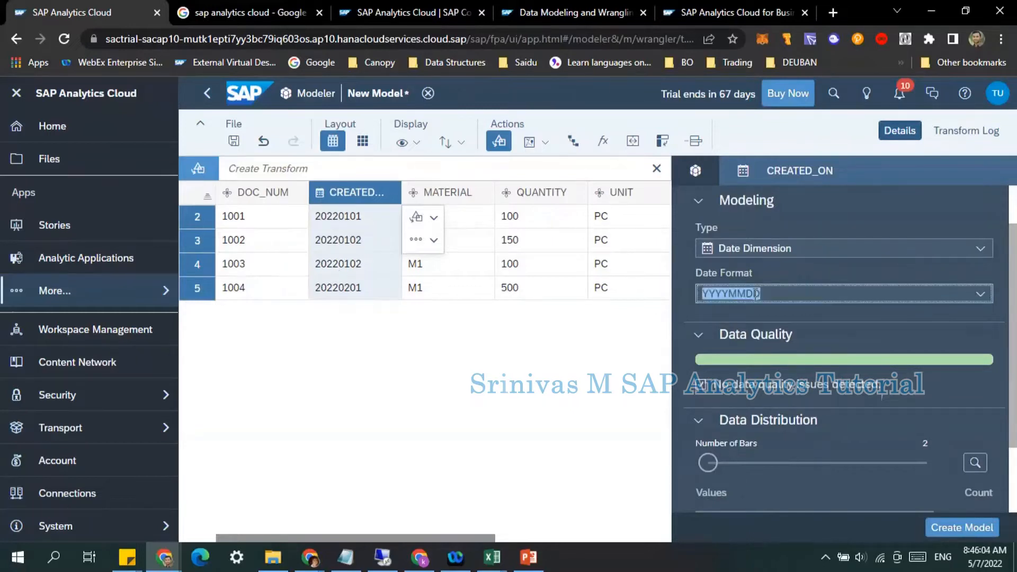
pyautogui.click(984, 296)
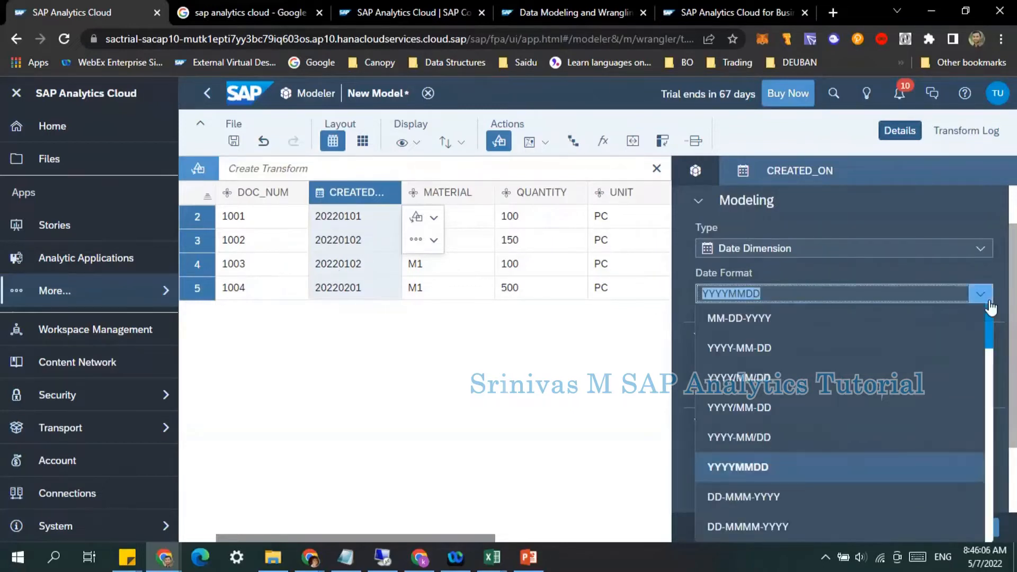
pyautogui.click(933, 272)
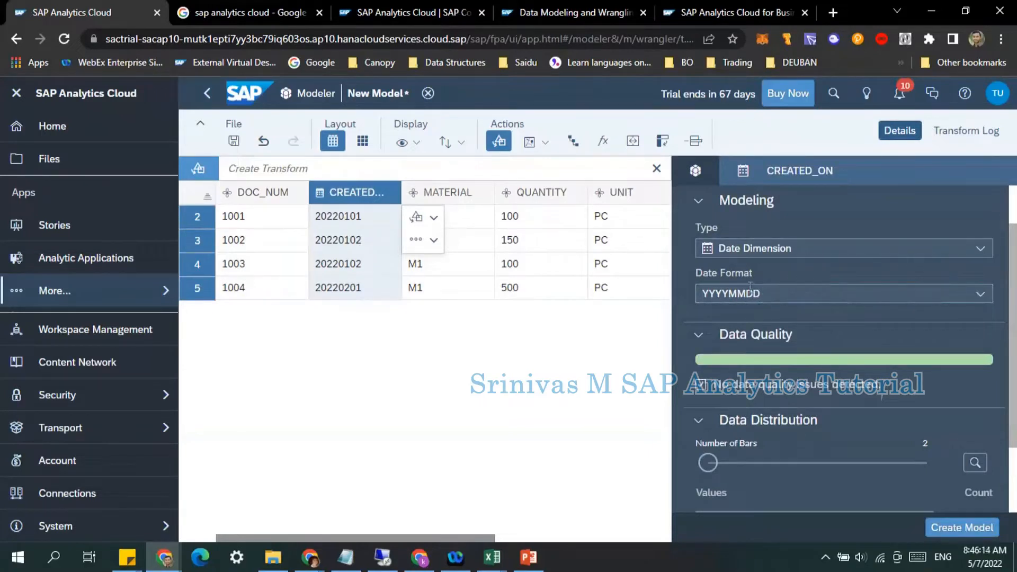
pyautogui.scroll(-3, 770, 391)
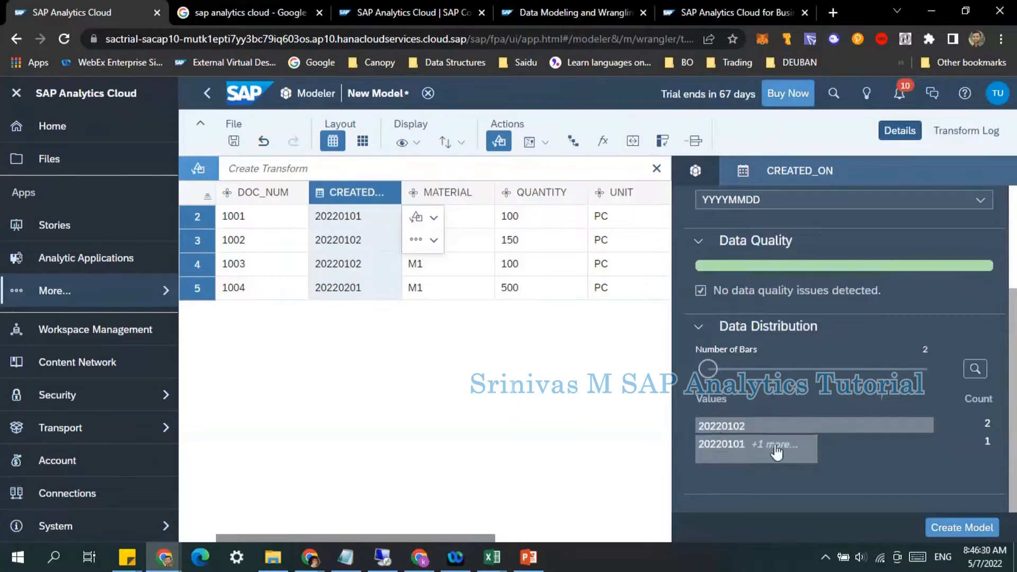
pyautogui.click(764, 455)
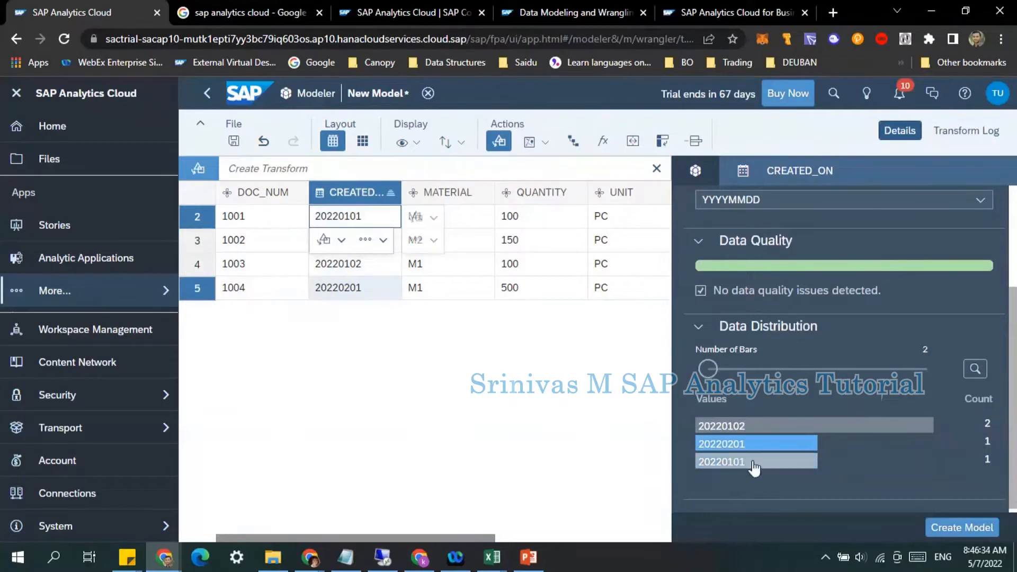
pyautogui.scroll(3, 785, 432)
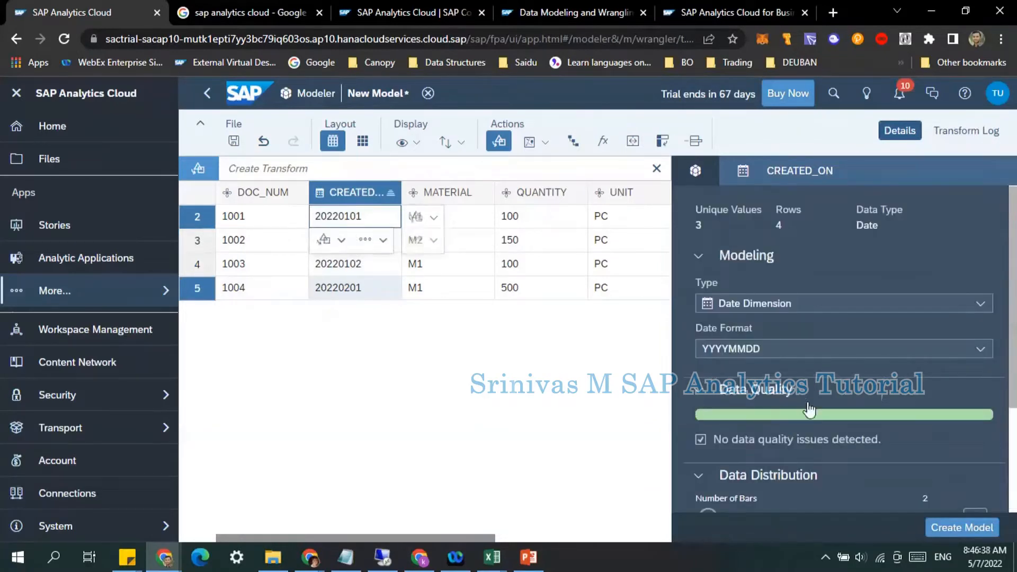
# Step: Inspect the MATERIAL column's dimension type options and its value distribution
pyautogui.click(444, 196)
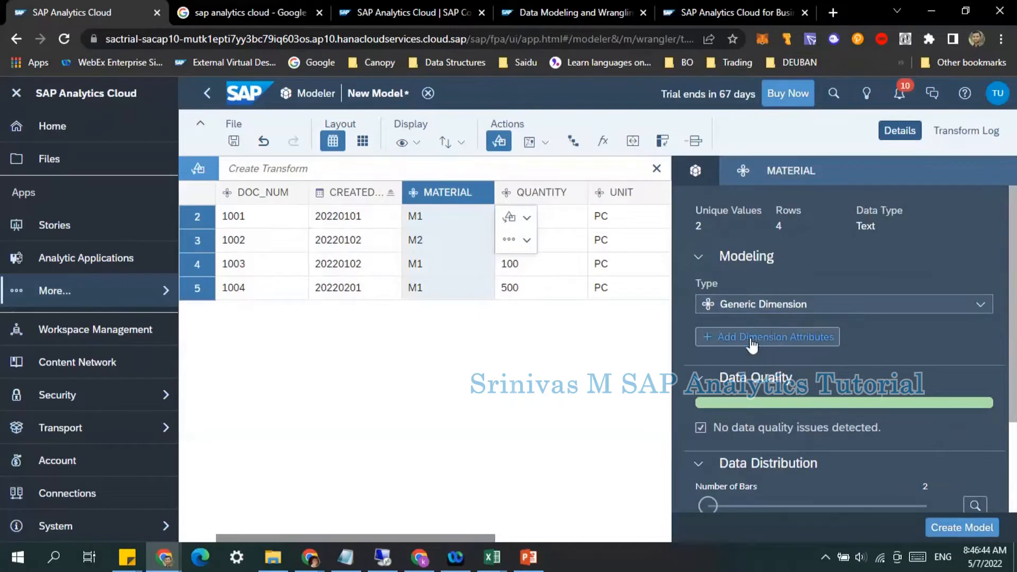
pyautogui.click(928, 306)
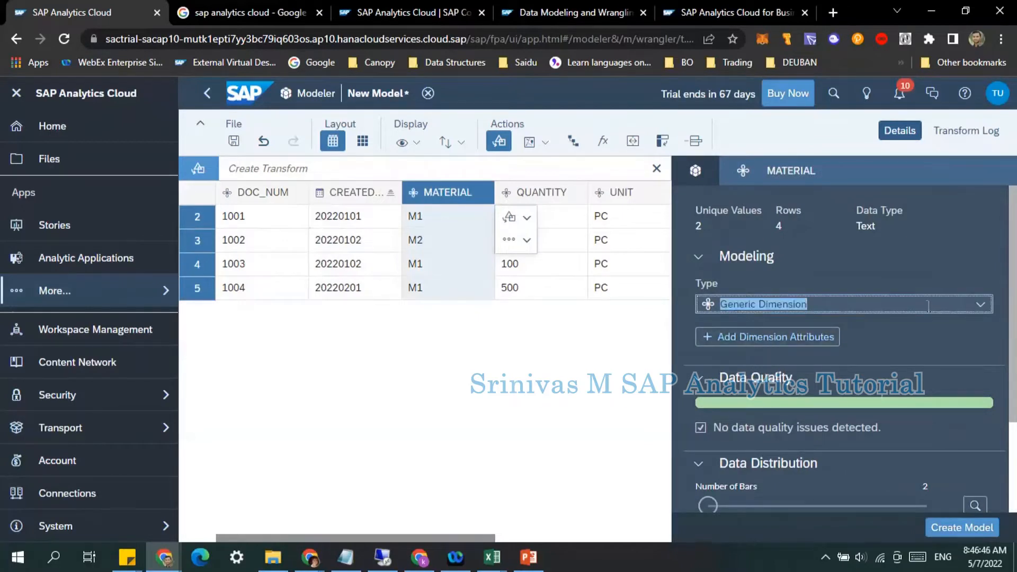
pyautogui.click(981, 306)
pyautogui.click(766, 384)
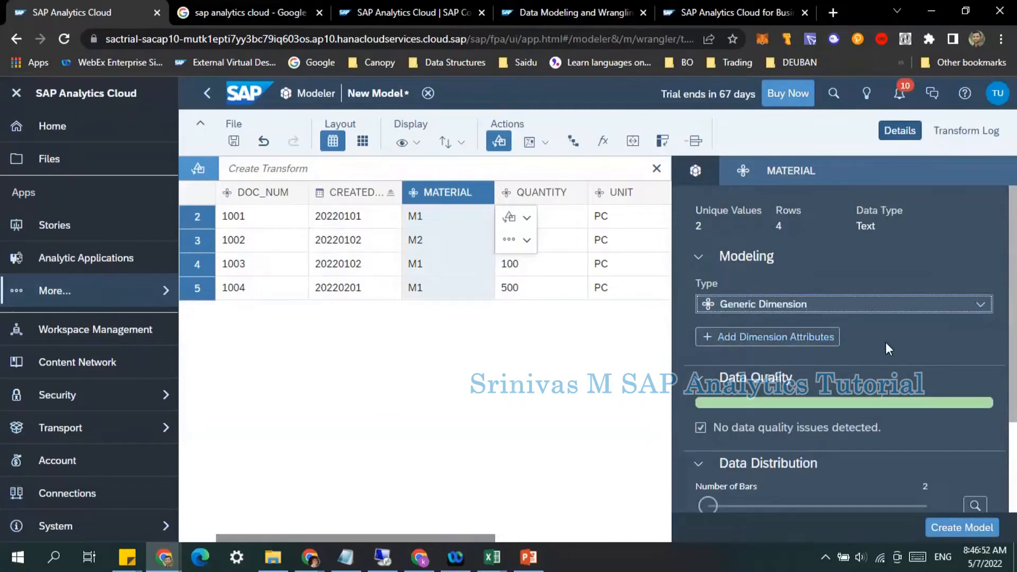
pyautogui.scroll(-5, 783, 363)
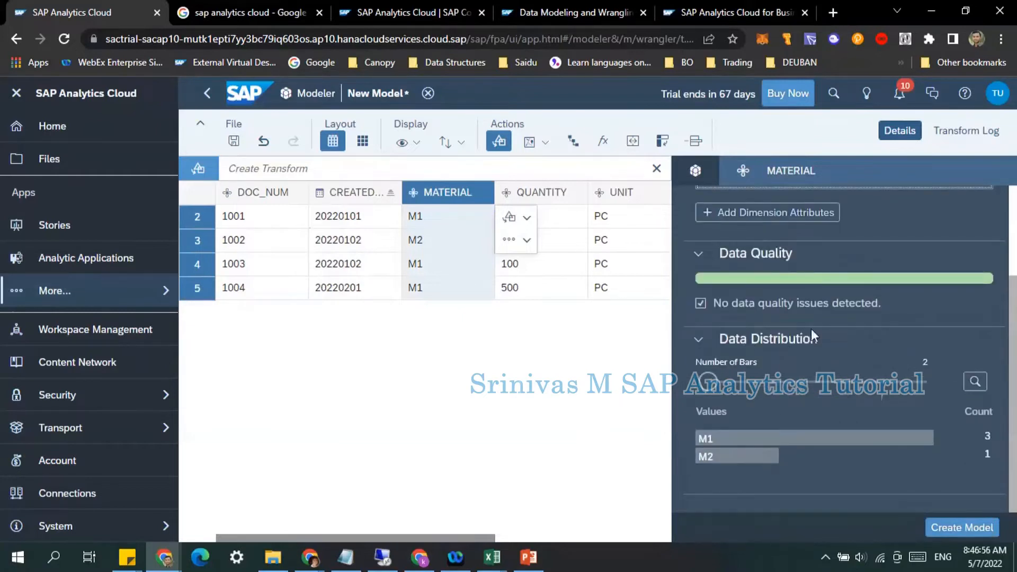
pyautogui.scroll(5, 768, 312)
# Step: Set the QUANTITY column's type to Measure
pyautogui.click(548, 195)
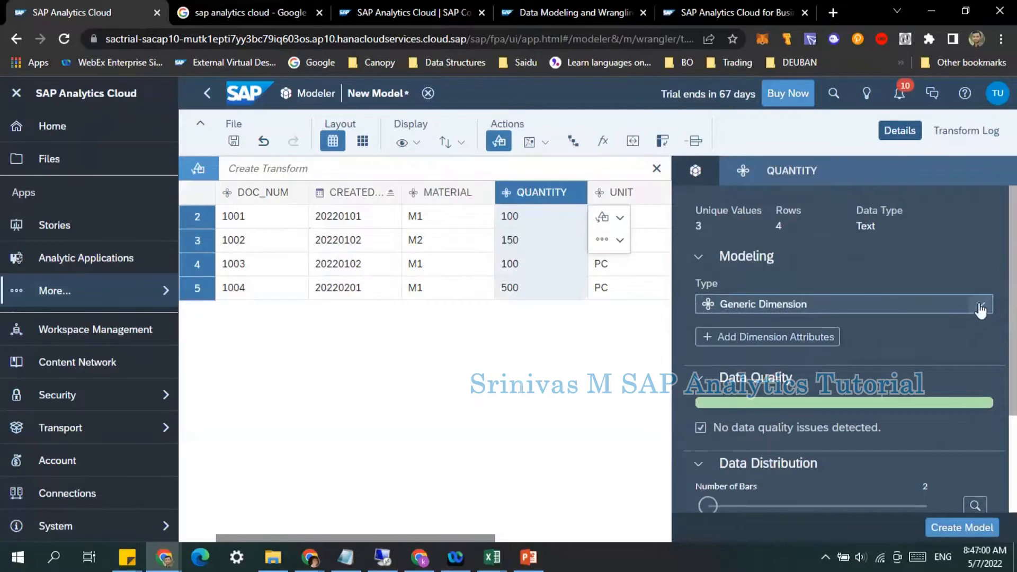
pyautogui.click(980, 306)
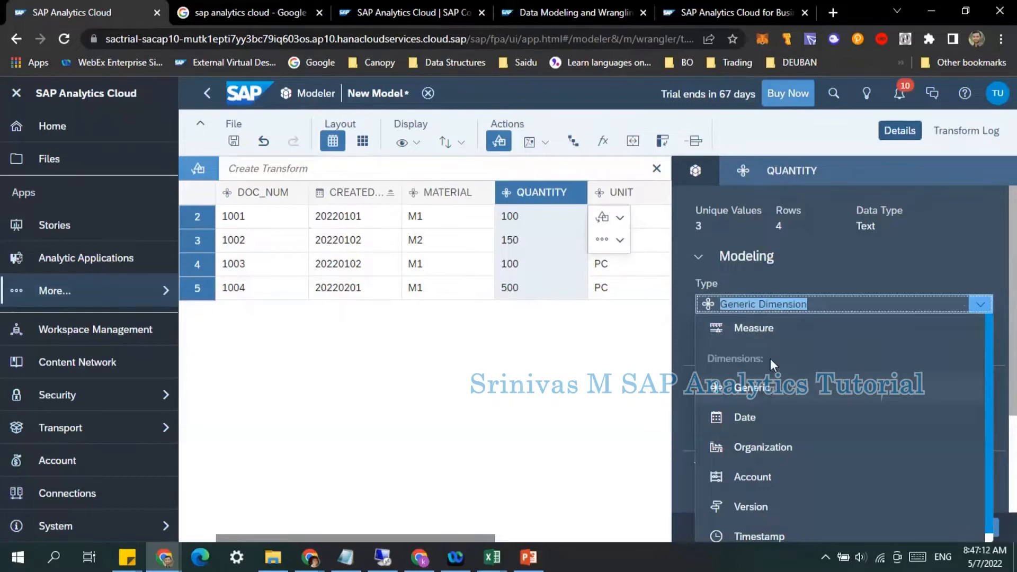
pyautogui.click(760, 331)
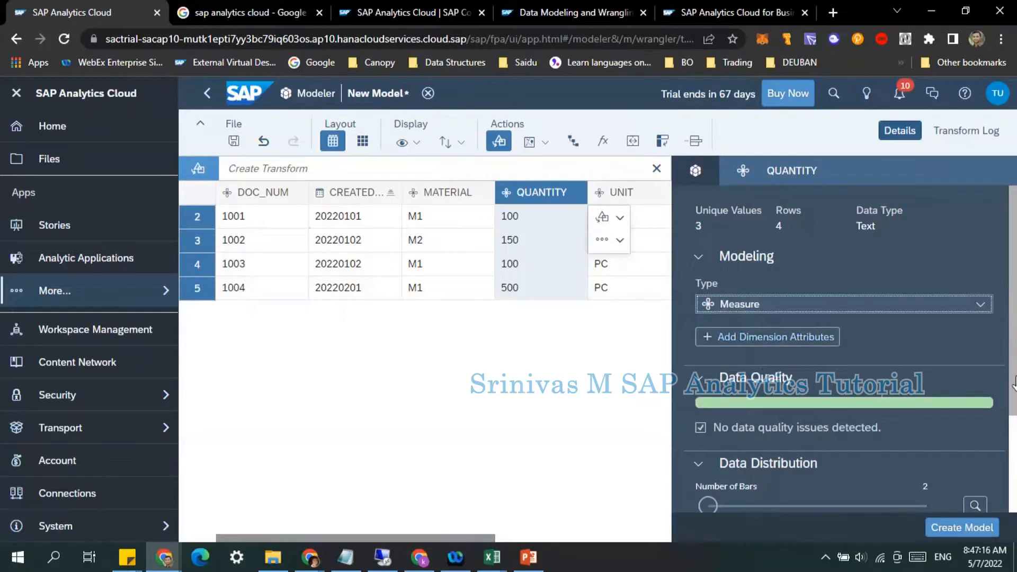
# Step: Review the QUANTITY measure's settings and give it the label Quantity
pyautogui.scroll(-5, 1014, 377)
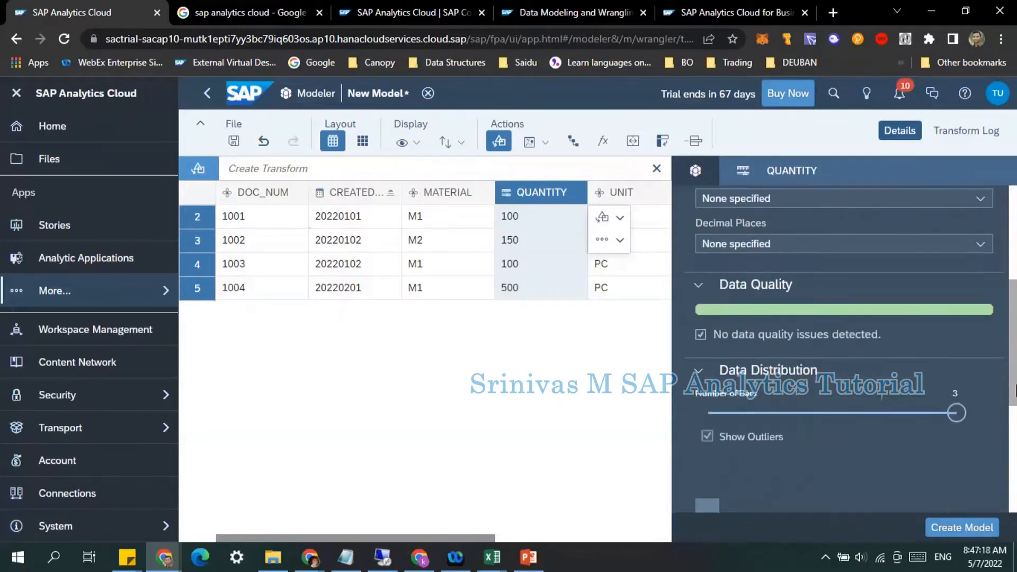
pyautogui.scroll(-3, 1014, 374)
pyautogui.scroll(4, 1014, 358)
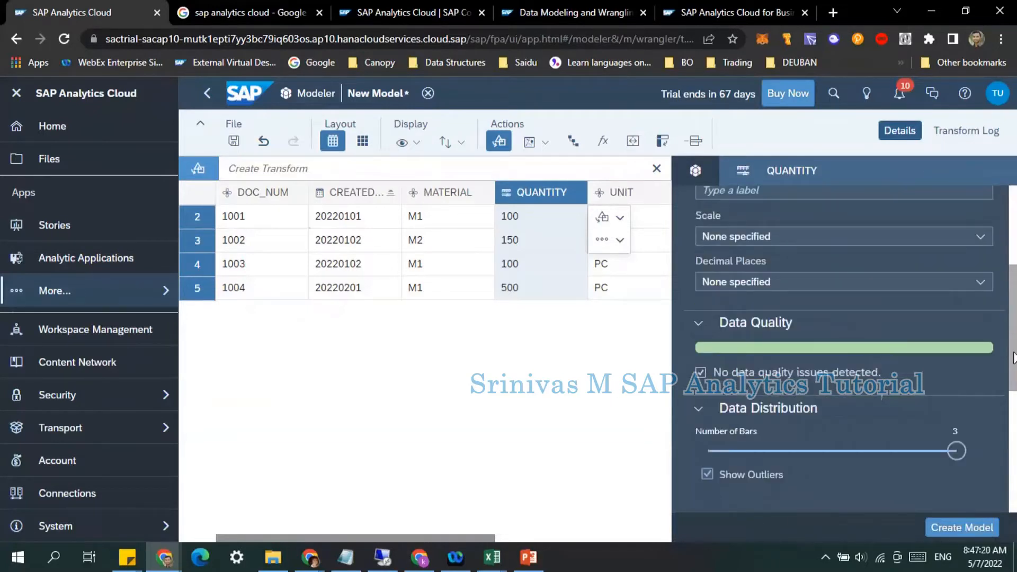
pyautogui.scroll(3, 1014, 350)
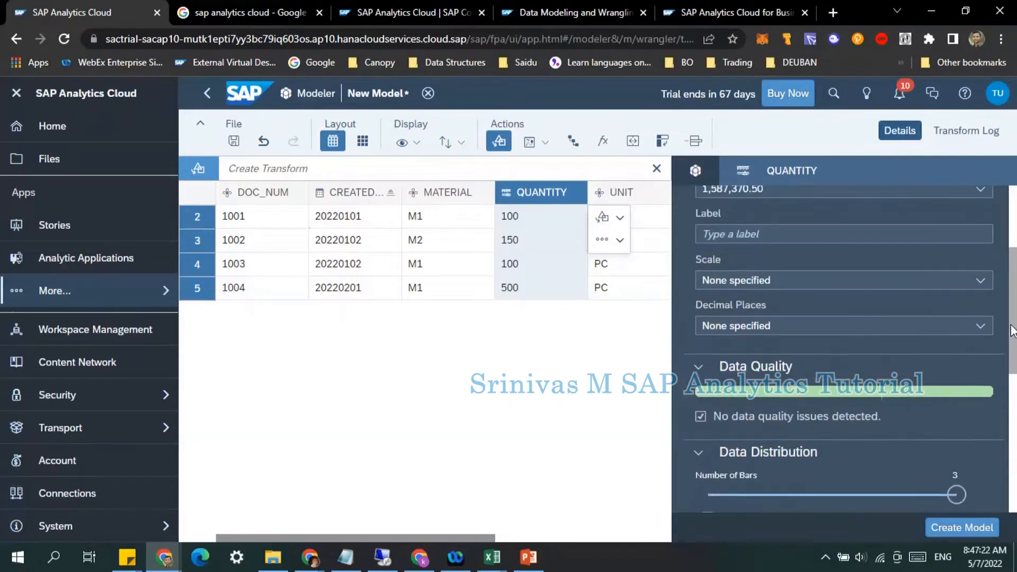
pyautogui.scroll(1, 943, 280)
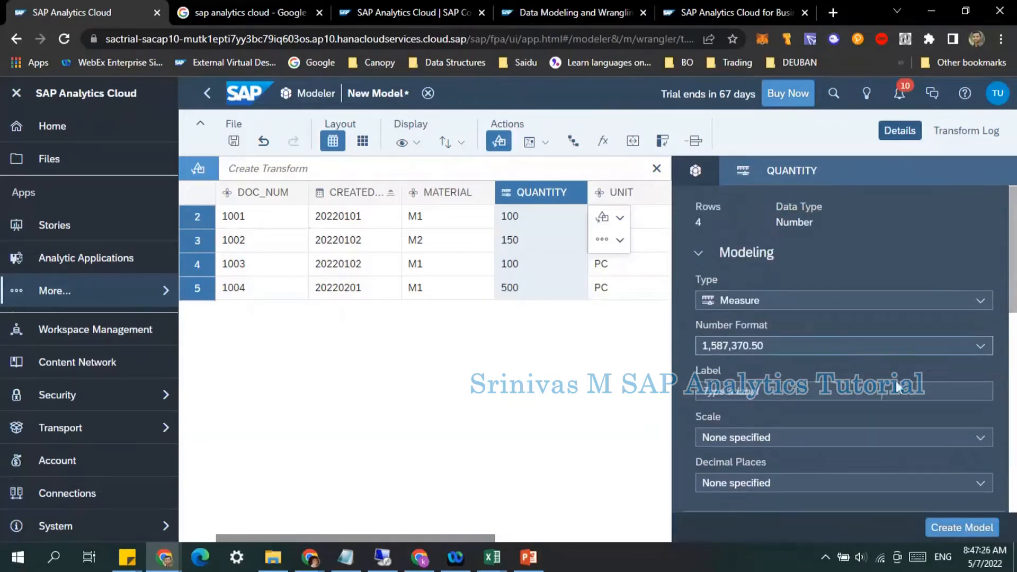
pyautogui.click(980, 347)
pyautogui.click(977, 358)
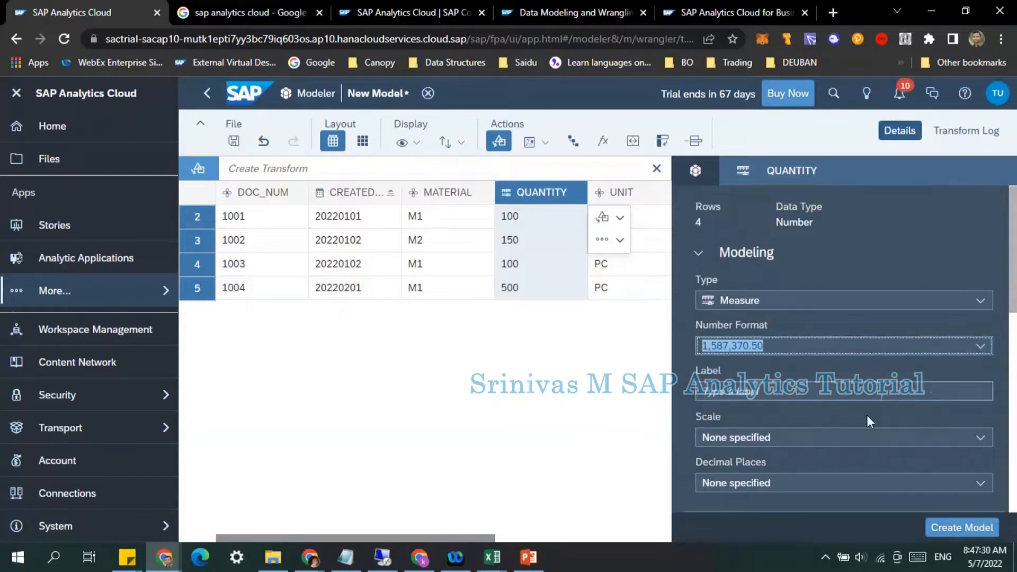
pyautogui.click(882, 395)
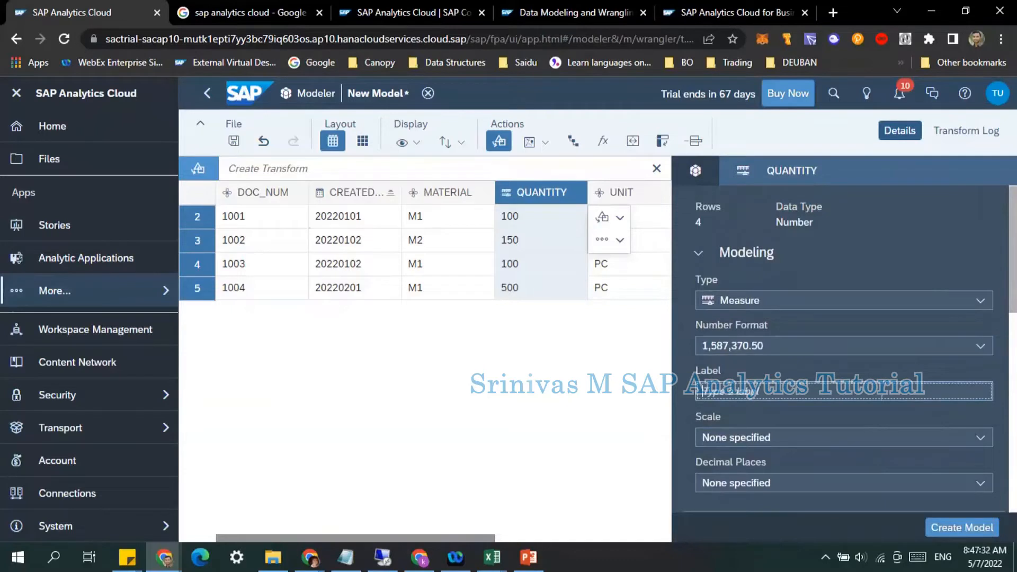
pyautogui.write('Quantity')
# Step: Set the QUANTITY measure's scale to None and its decimal places to 2
pyautogui.click(741, 436)
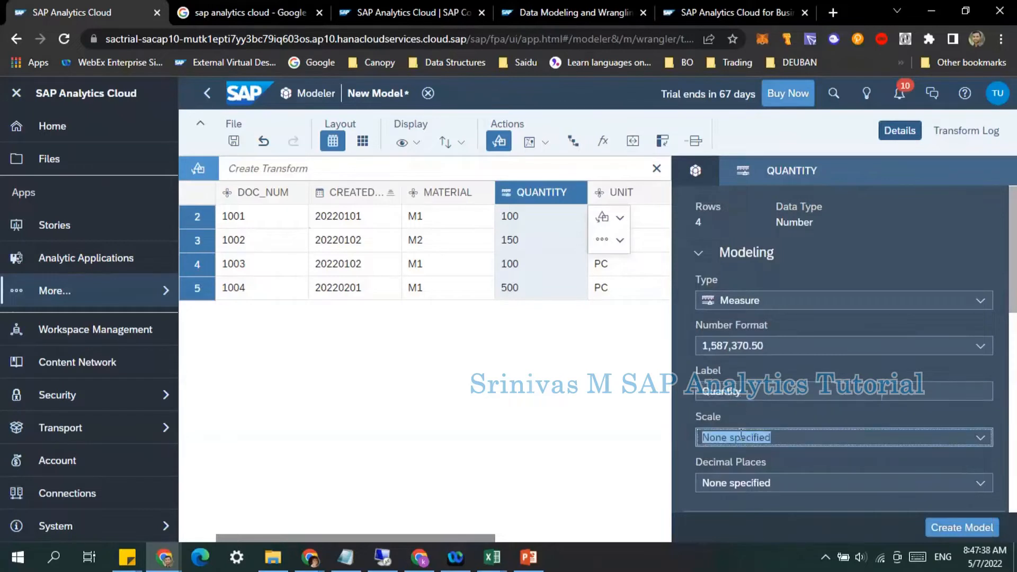
pyautogui.click(980, 438)
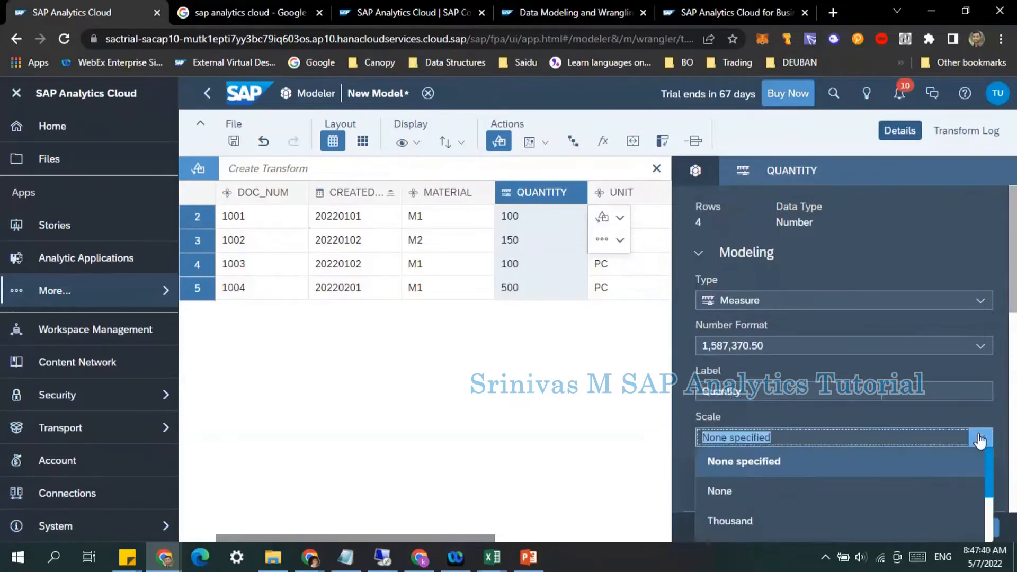
pyautogui.click(835, 480)
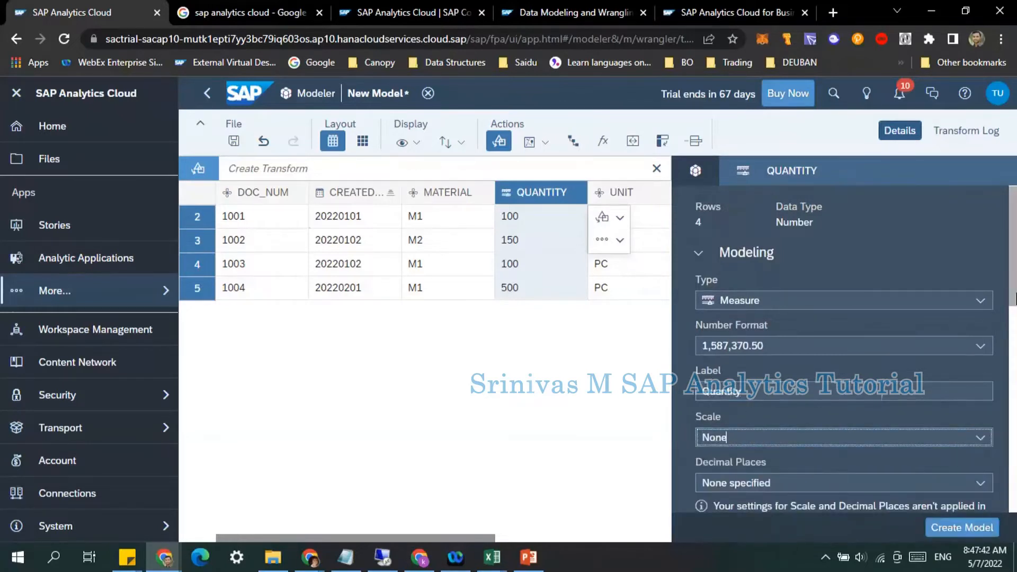
pyautogui.scroll(-3, 1011, 350)
pyautogui.click(976, 305)
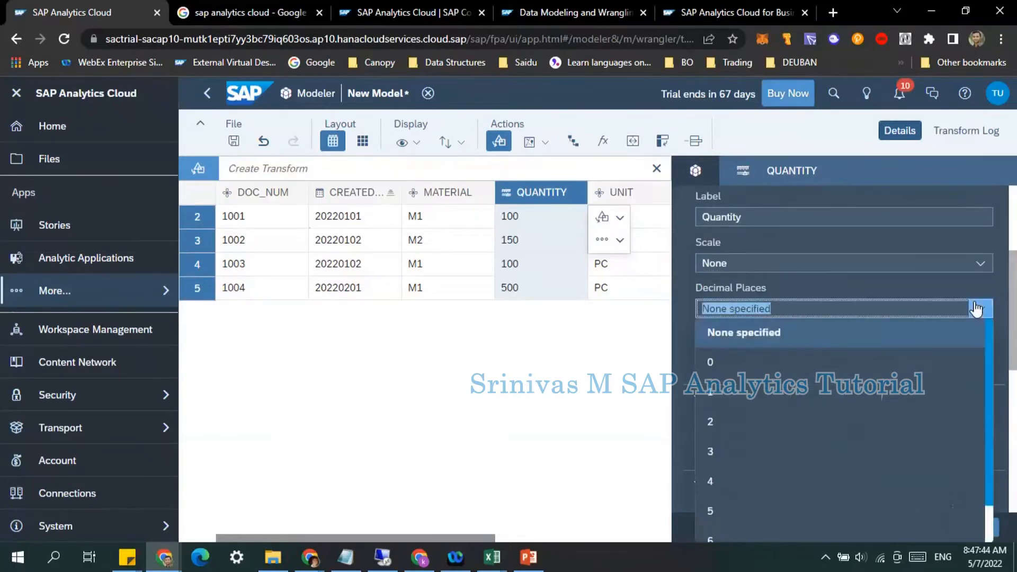
pyautogui.click(749, 421)
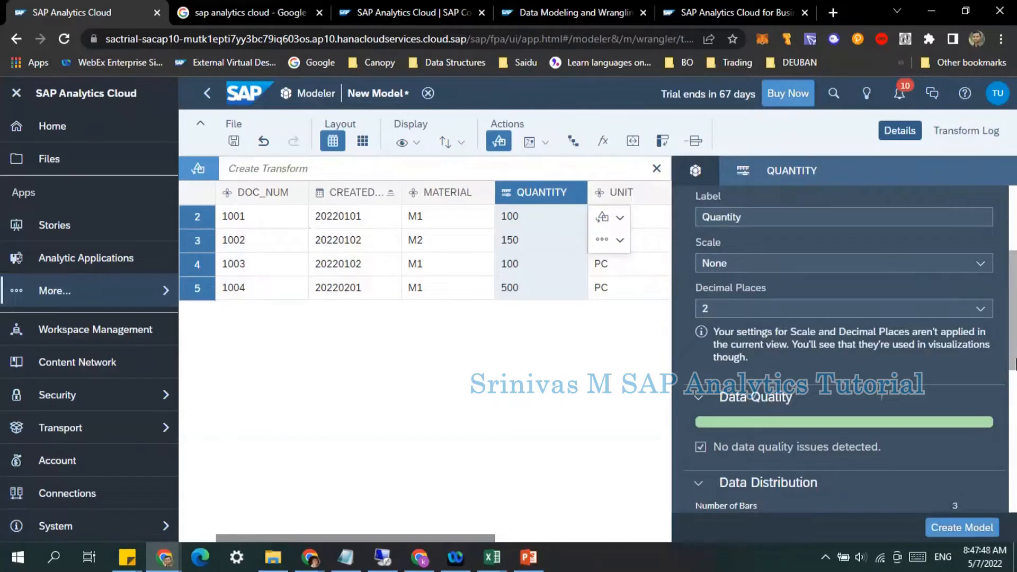
# Step: Set the UNIT column's type to Generic dimension
pyautogui.scroll(-4, 1013, 329)
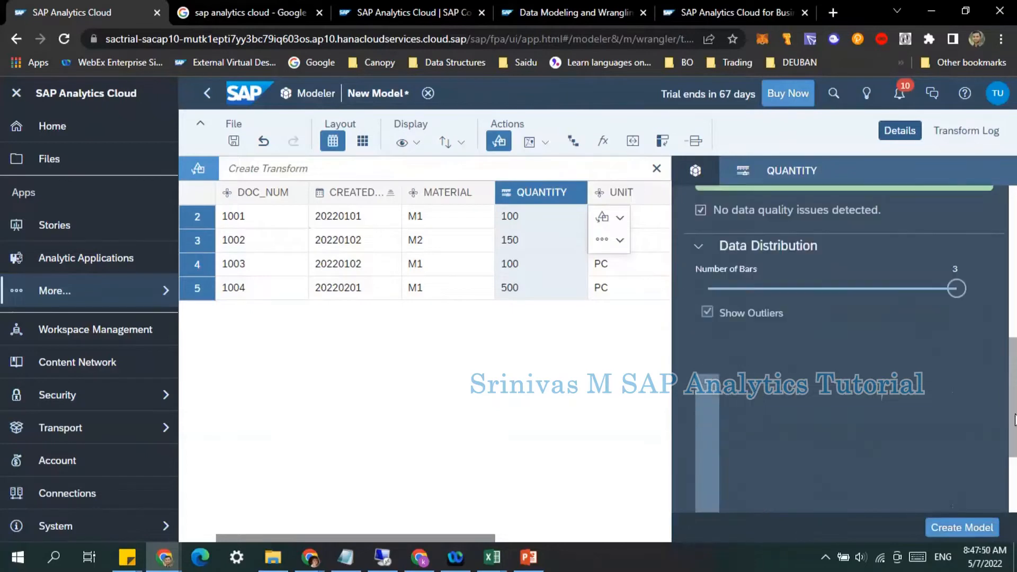
pyautogui.scroll(5, 993, 310)
pyautogui.scroll(2, 790, 257)
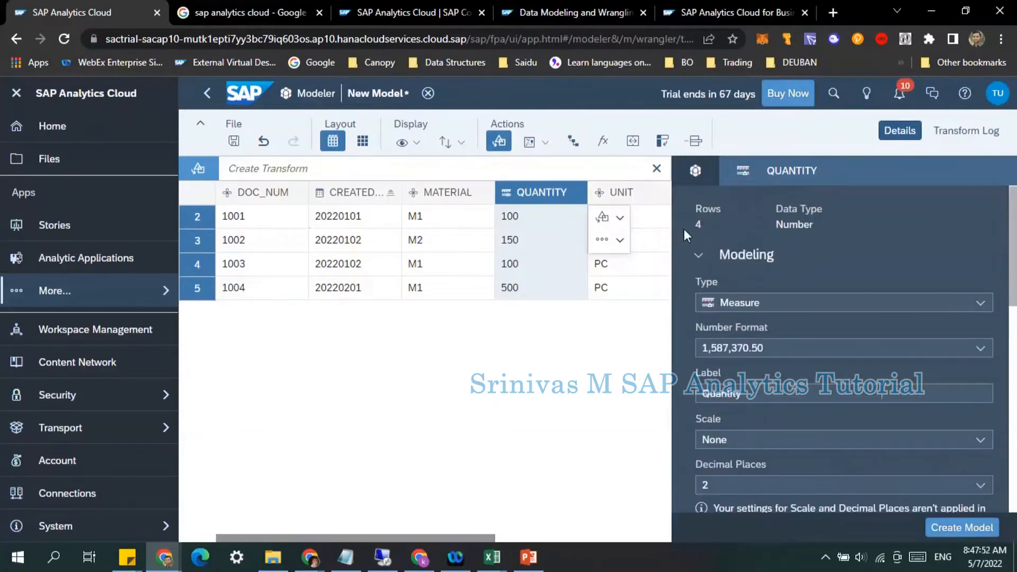
pyautogui.click(623, 193)
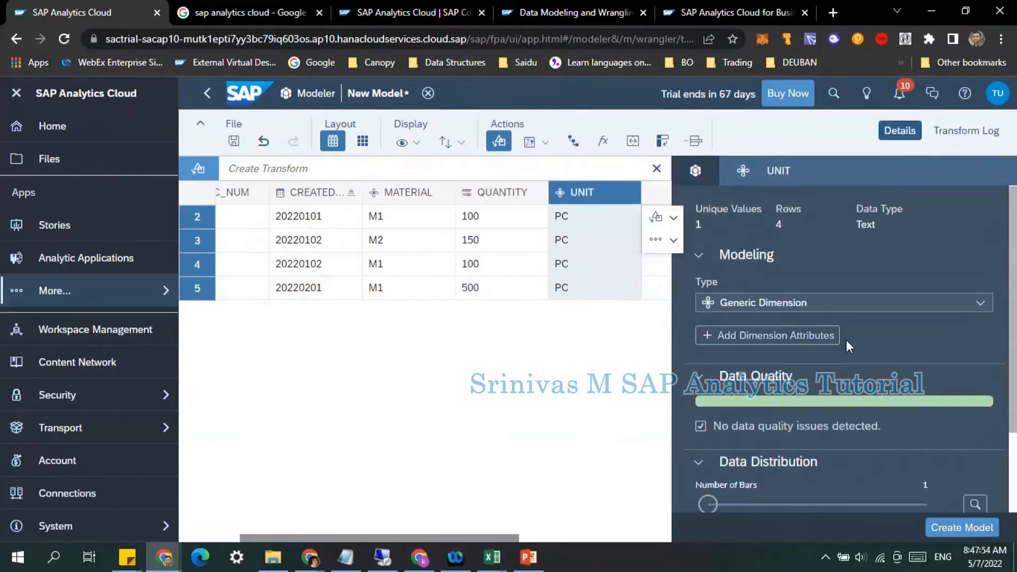
pyautogui.click(982, 304)
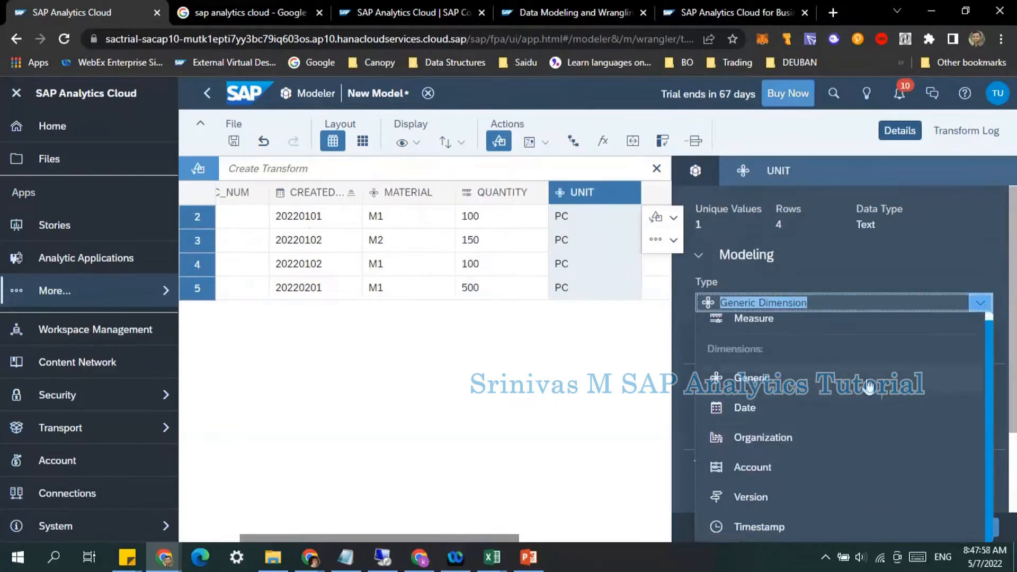
pyautogui.click(914, 382)
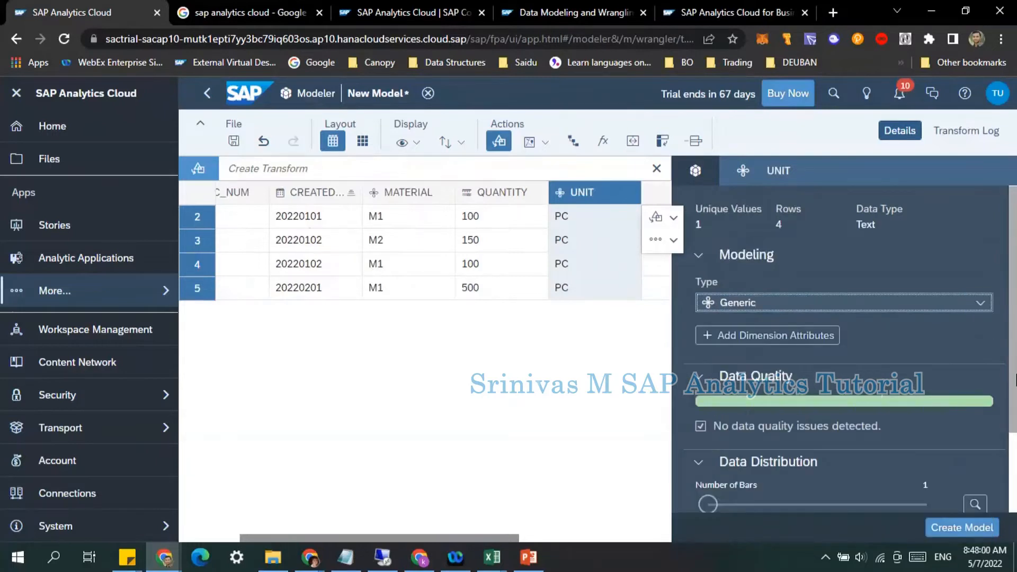
pyautogui.scroll(-2, 1013, 395)
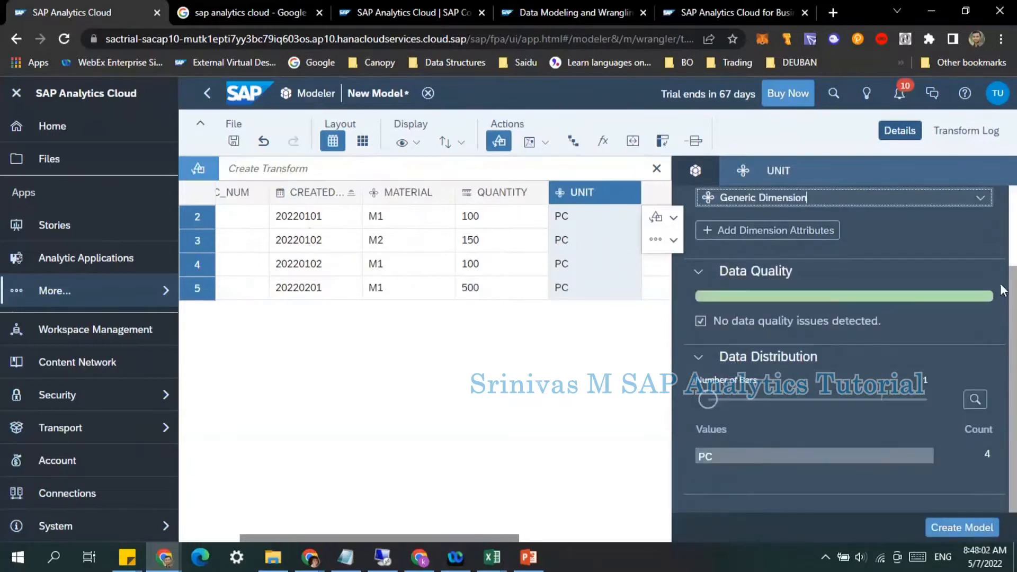
pyautogui.scroll(2, 1003, 291)
# Step: Review the QUANTITY column's settings and the model's overall details before creating it
pyautogui.click(511, 197)
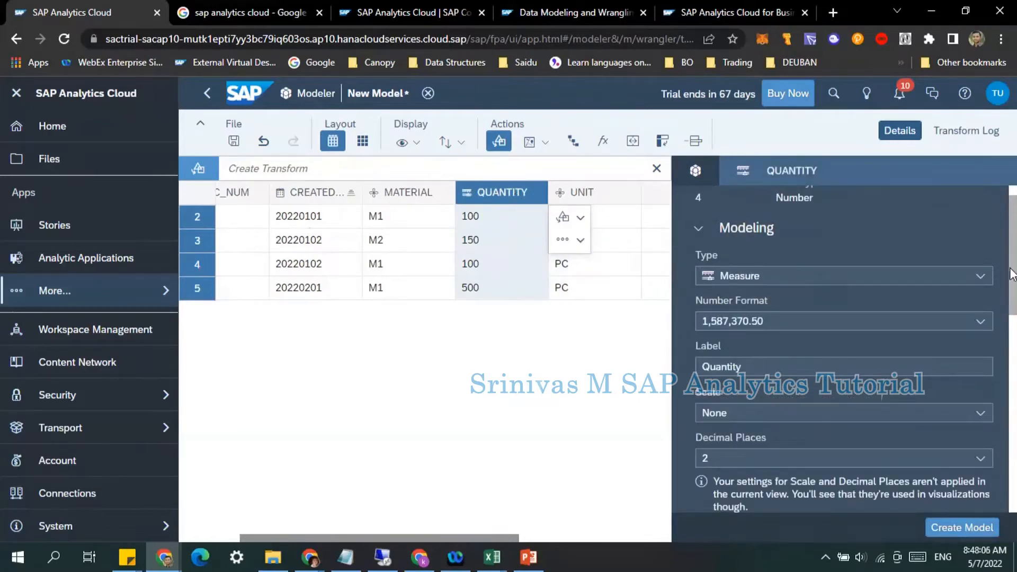
pyautogui.moveTo(1012, 274); pyautogui.dragTo(1003, 213)
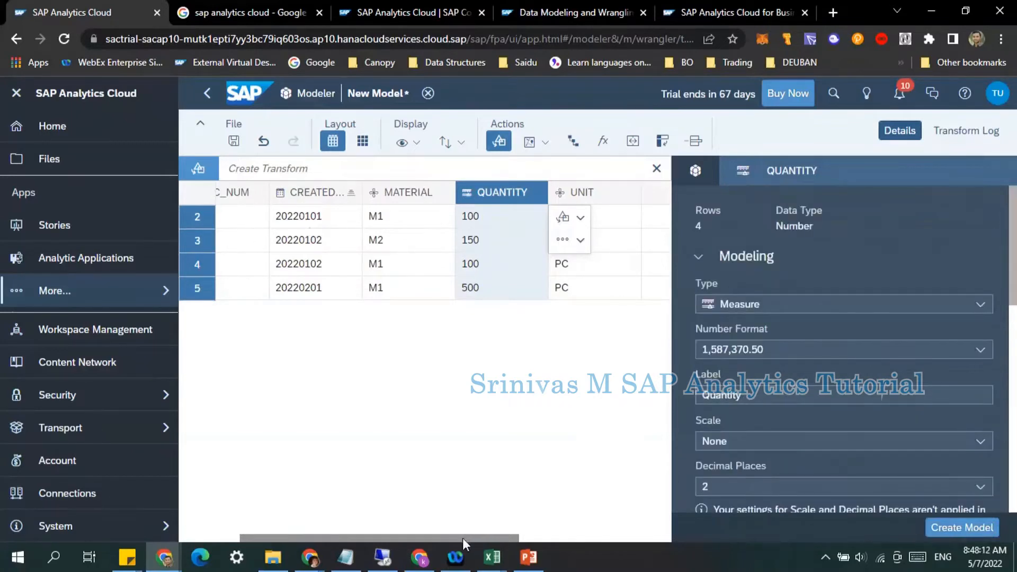
pyautogui.moveTo(463, 539); pyautogui.dragTo(323, 542)
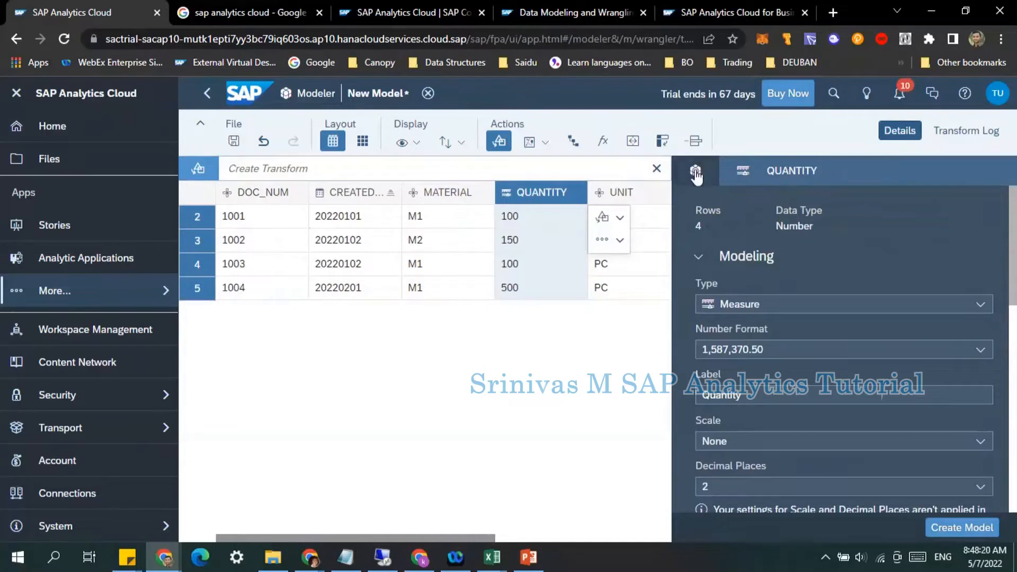
pyautogui.click(696, 171)
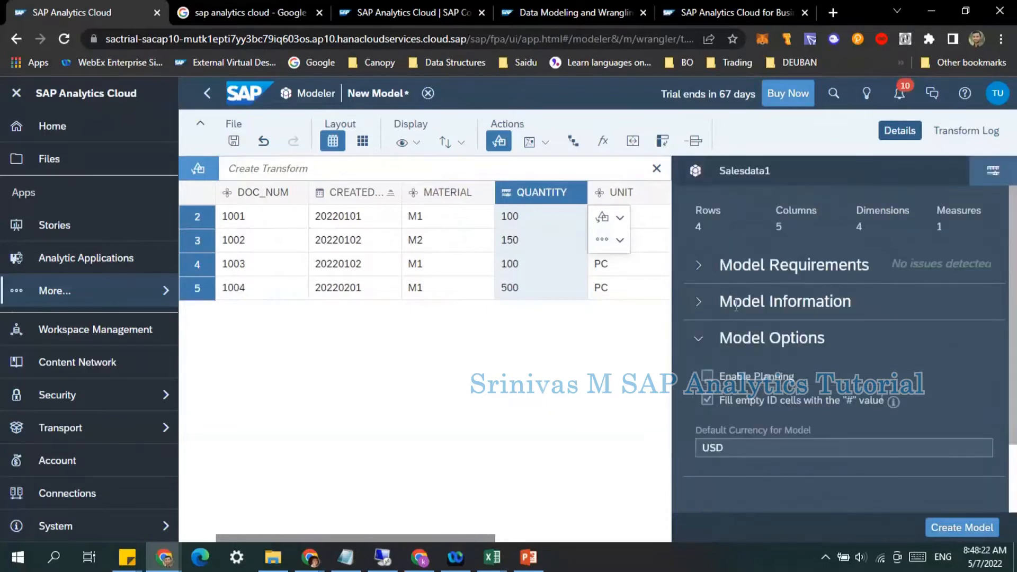
# Step: Create the model and name it Sales Data 1
pyautogui.click(965, 528)
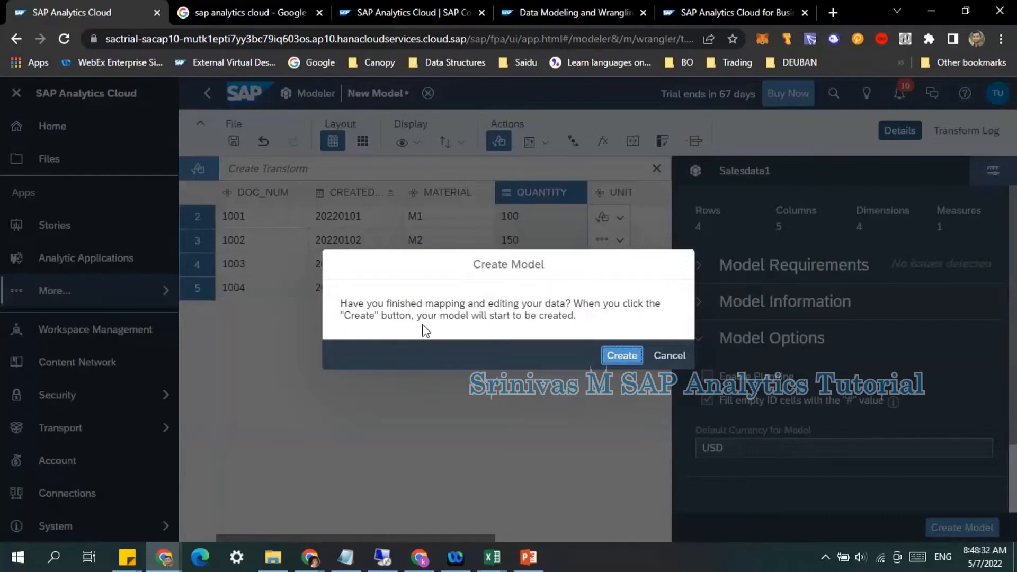
pyautogui.moveTo(455, 316); pyautogui.dragTo(576, 326)
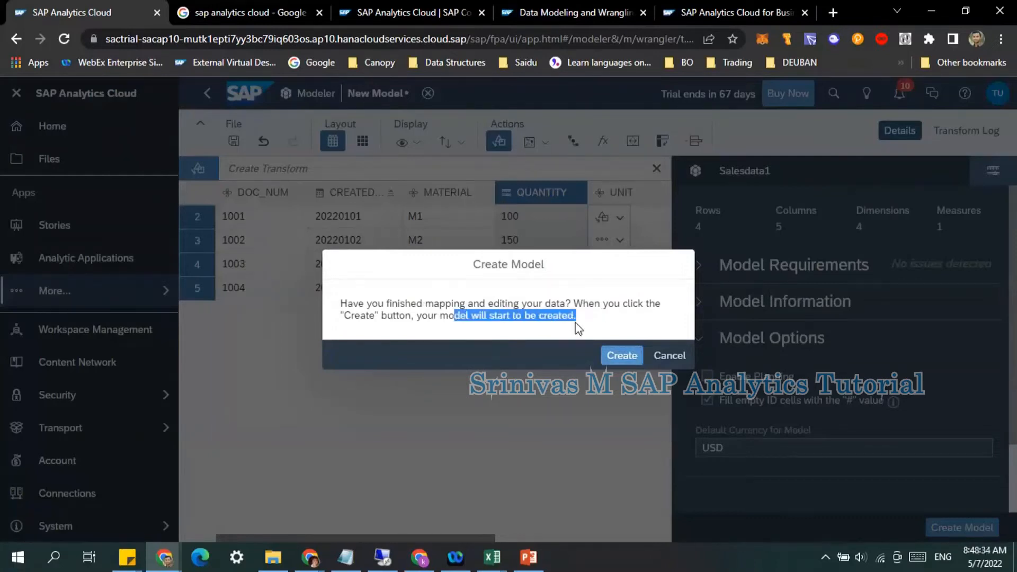
pyautogui.click(579, 332)
pyautogui.click(618, 359)
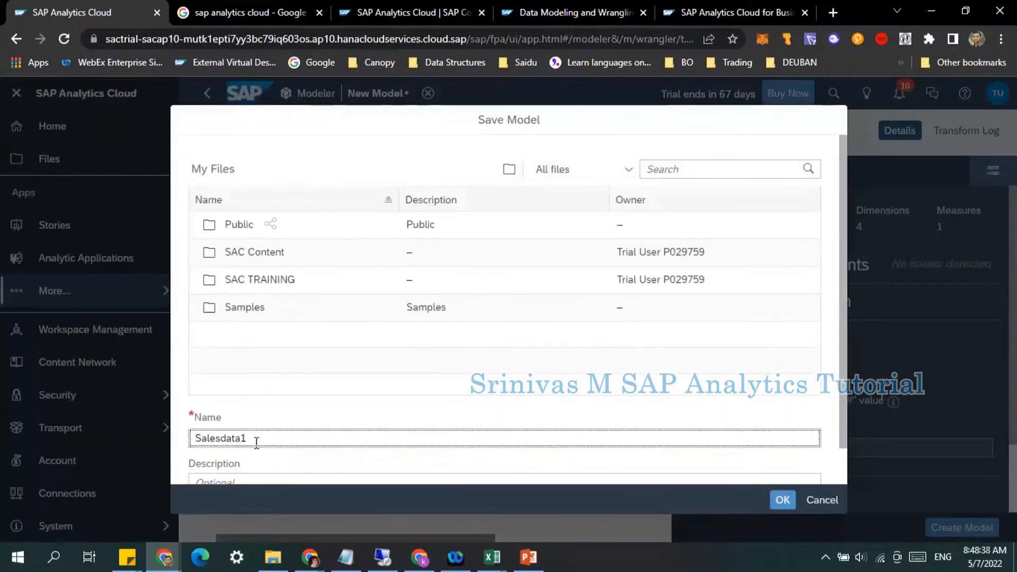
pyautogui.hotkey('ctrl', 'a')
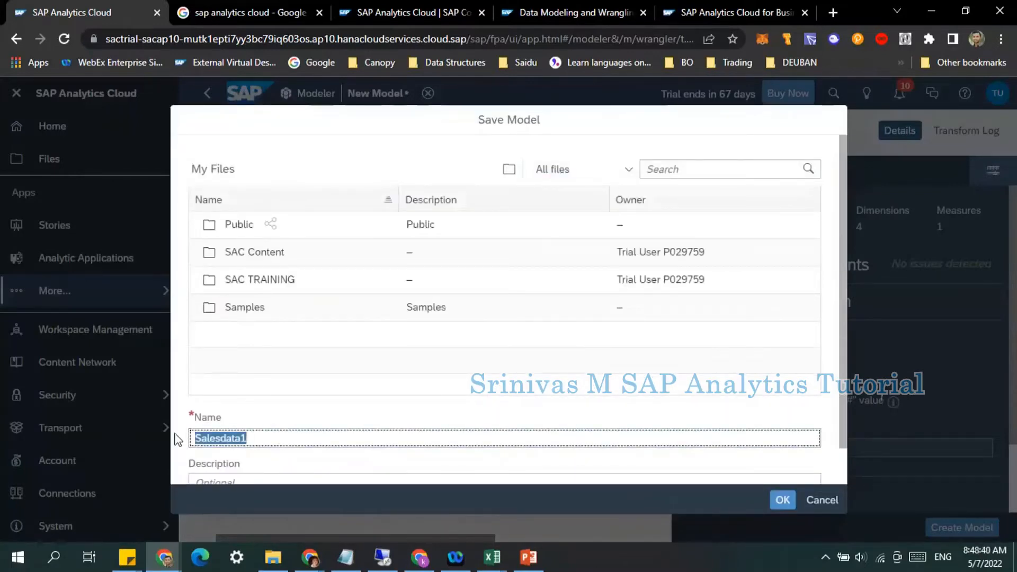
pyautogui.write('Sales Dat')
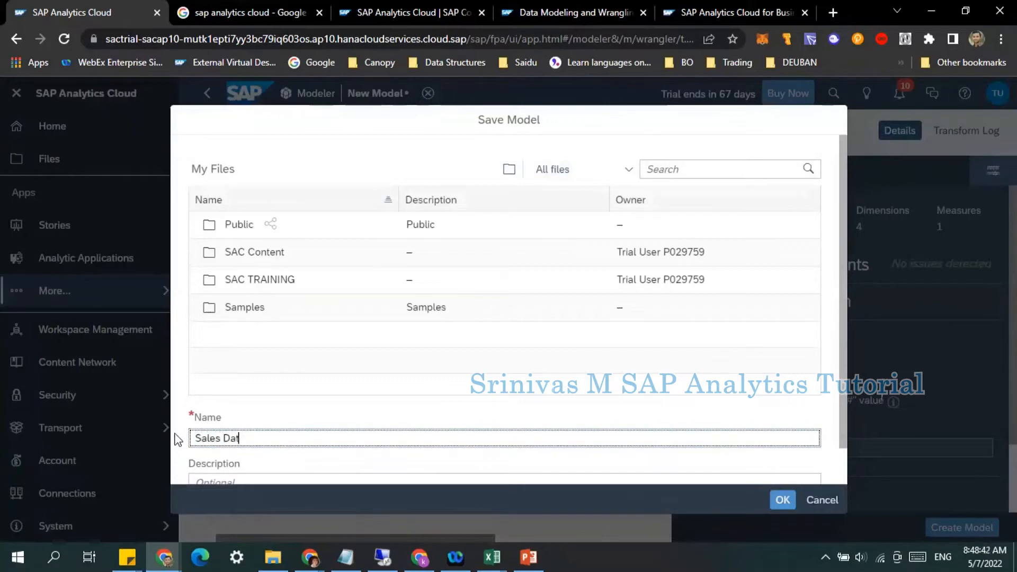
pyautogui.write('a 1')
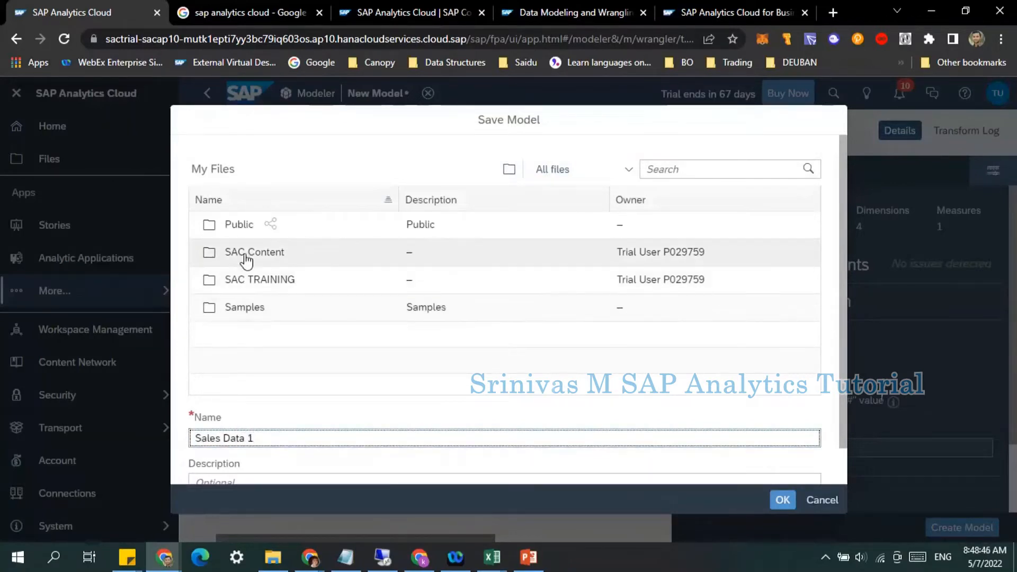
# Step: Save the model in the SAC TRAINING folder with the description Sales Data 1
pyautogui.doubleClick(250, 281)
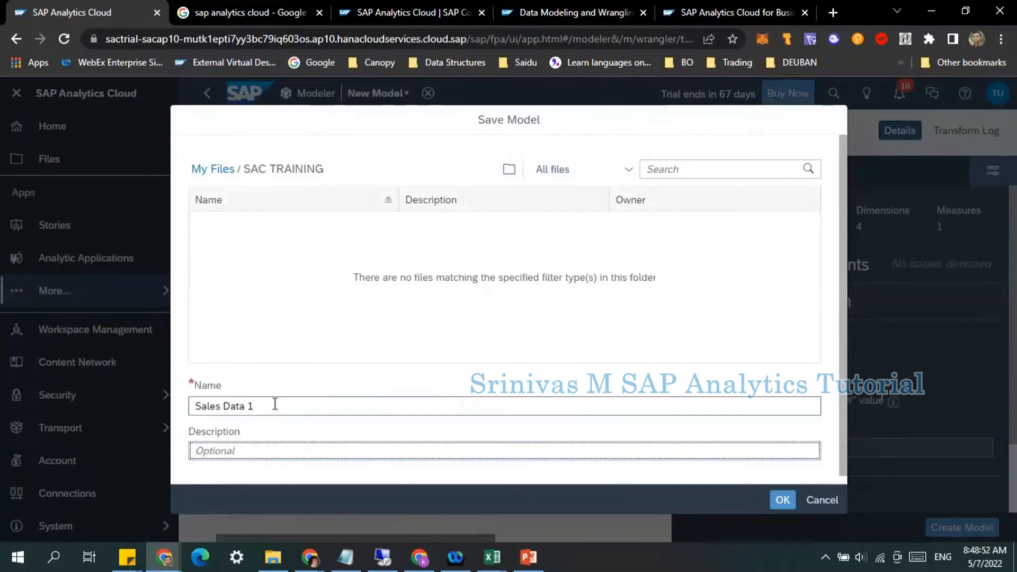
pyautogui.moveTo(275, 406); pyautogui.dragTo(146, 405)
pyautogui.hotkey('ctrl', 'c')
pyautogui.click(243, 451)
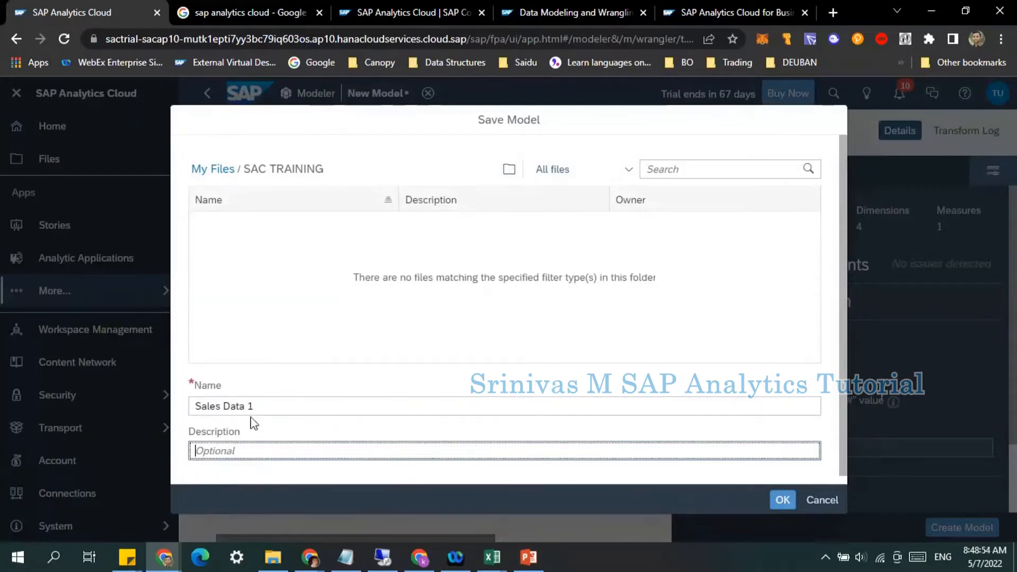
pyautogui.hotkey('ctrl', 'v')
pyautogui.scroll(-1, 572, 477)
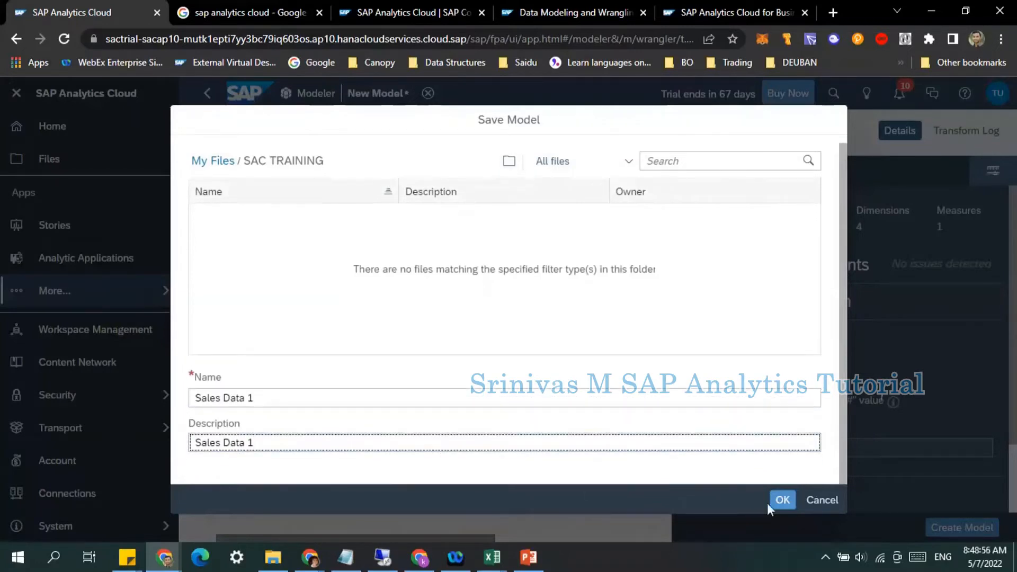
pyautogui.click(781, 501)
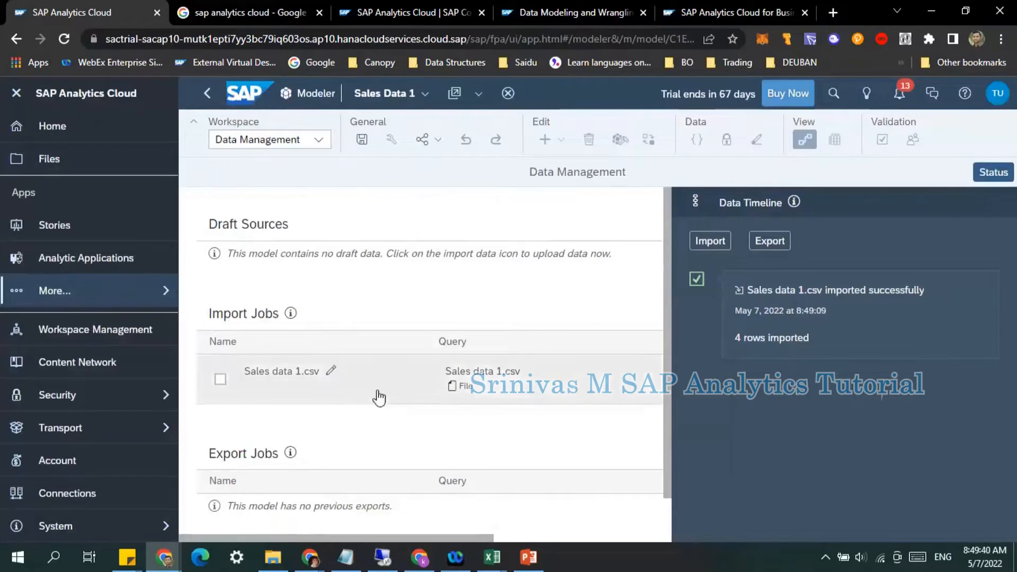
# Step: Switch between the Model Structure and Data Management workspaces to examine the new model
pyautogui.click(276, 142)
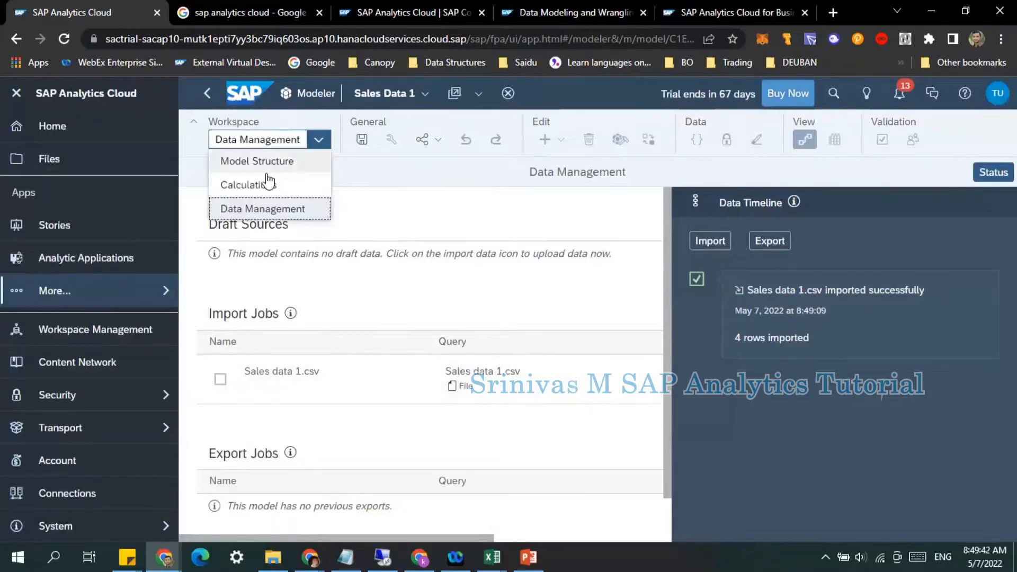
pyautogui.click(263, 166)
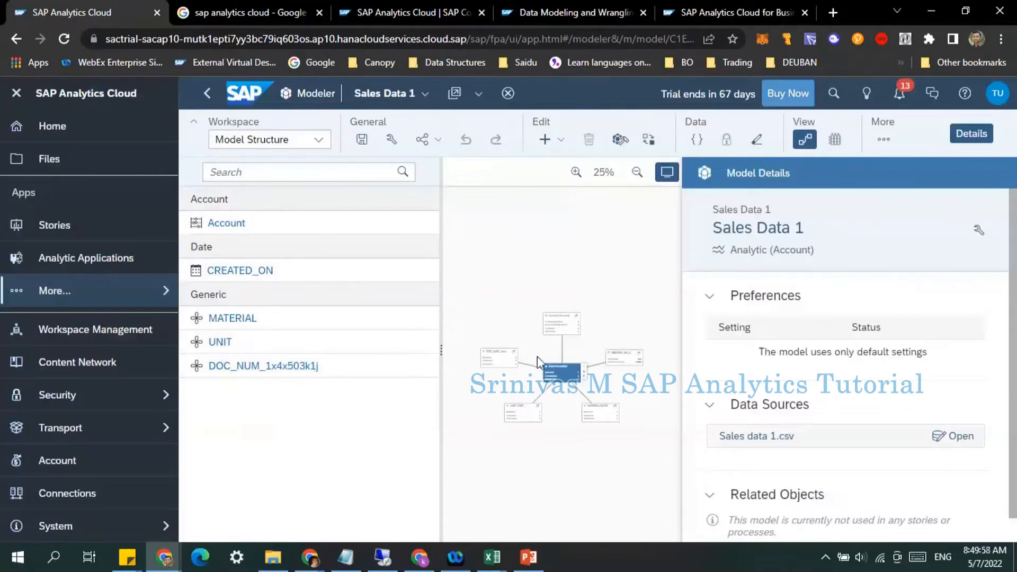
pyautogui.click(982, 134)
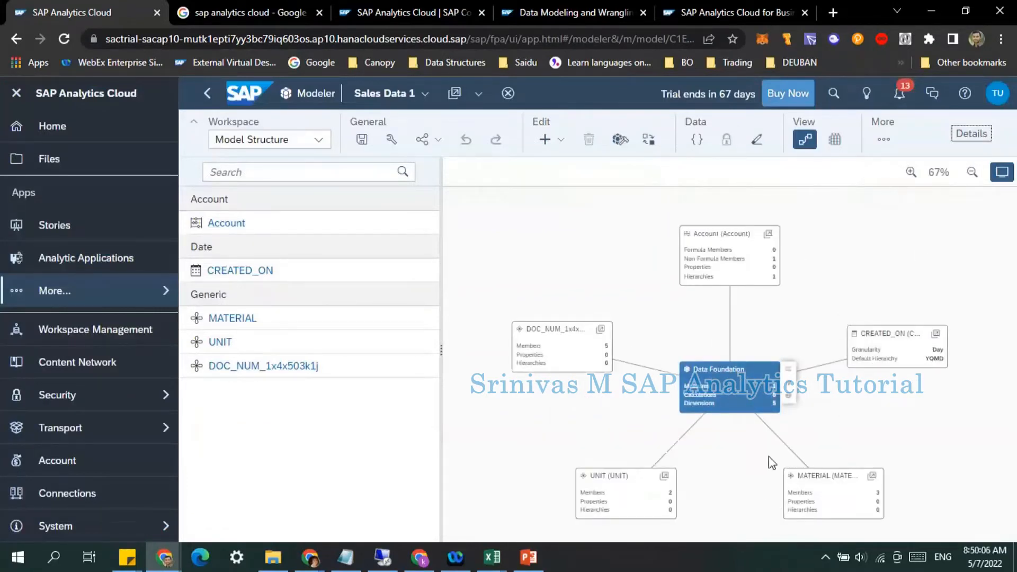
pyautogui.click(320, 140)
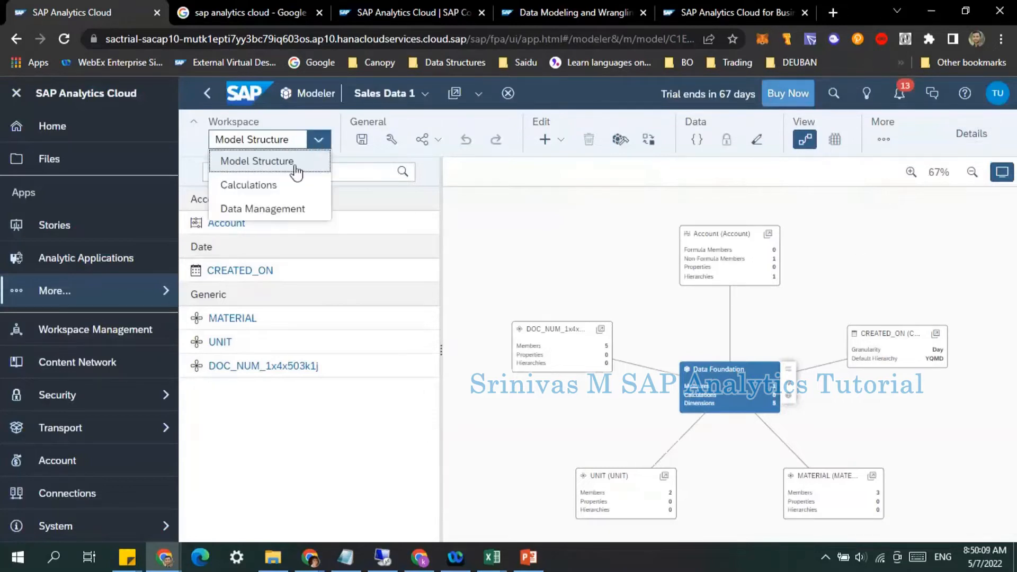
pyautogui.click(273, 208)
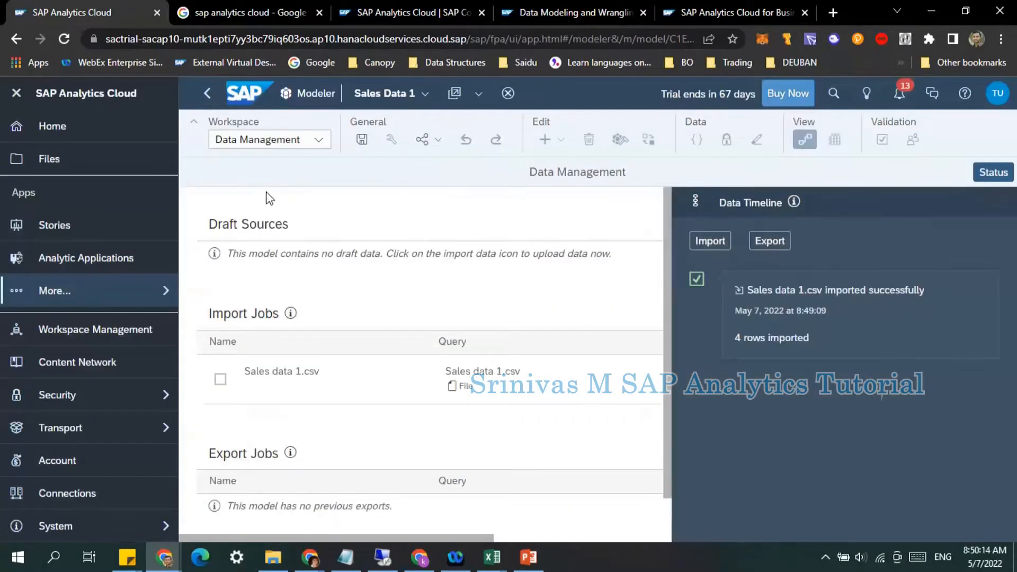
pyautogui.click(294, 144)
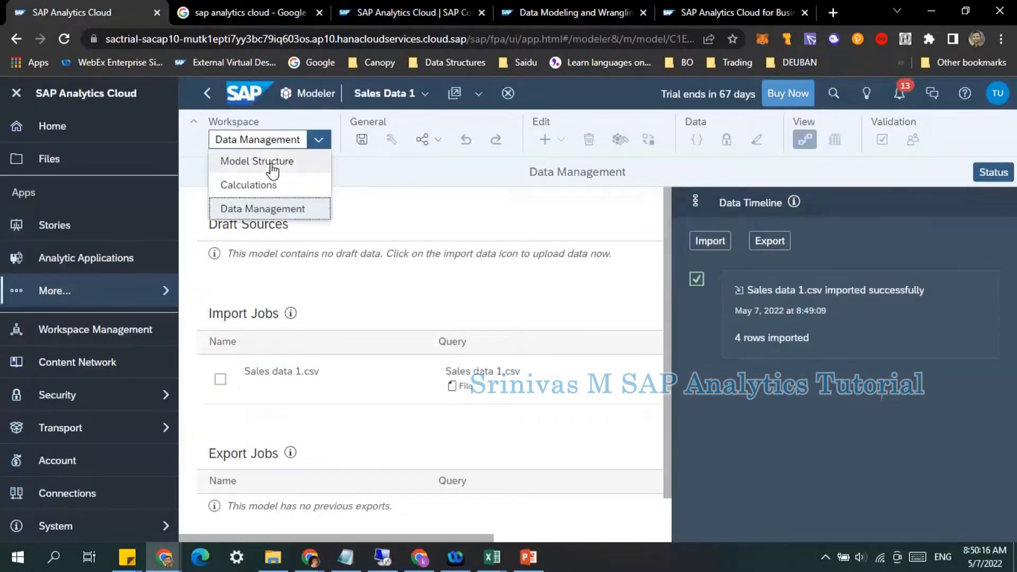
pyautogui.click(272, 164)
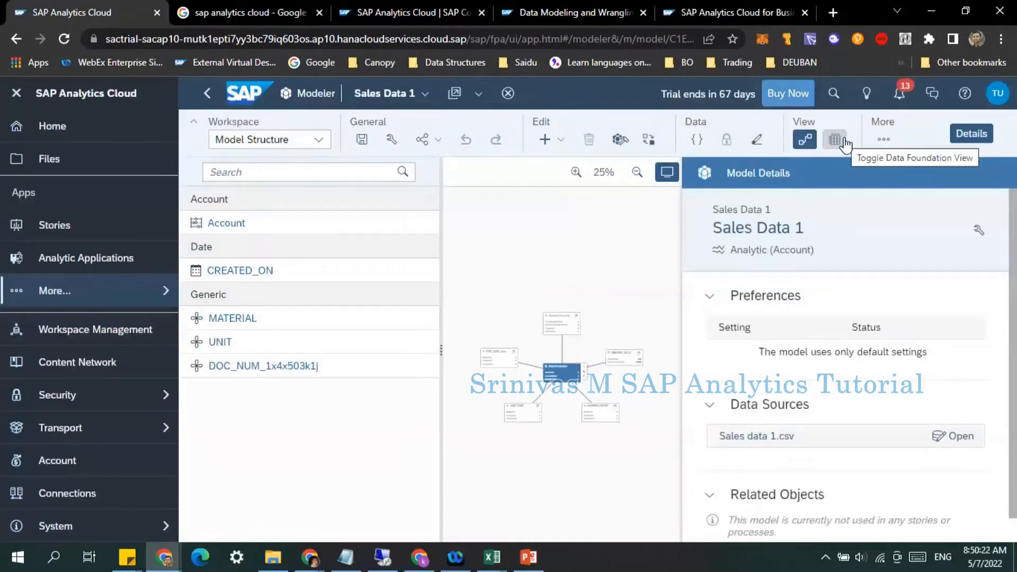
# Step: Show the Data Foundation table and examine its columns and values
pyautogui.click(844, 143)
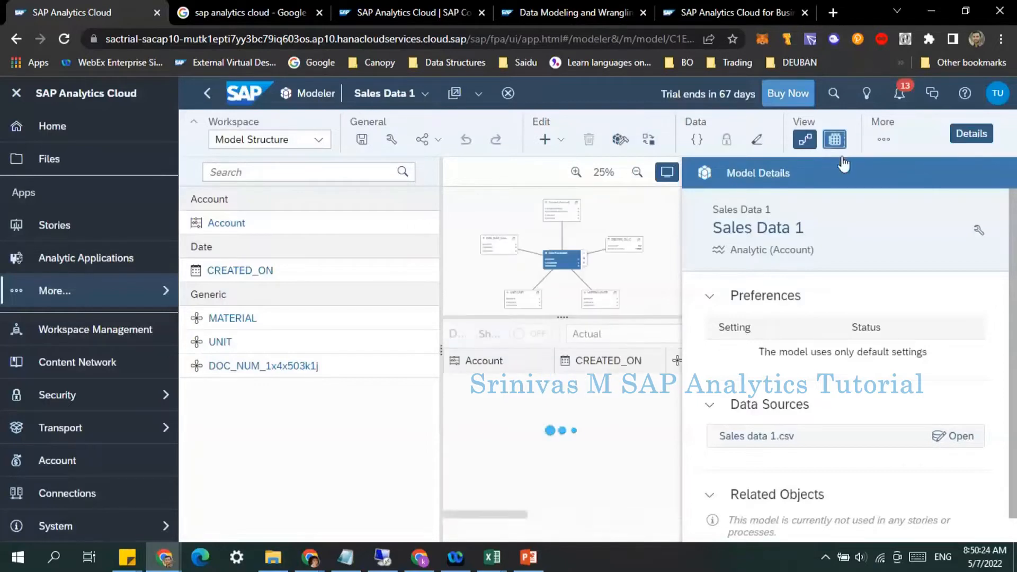
pyautogui.click(954, 142)
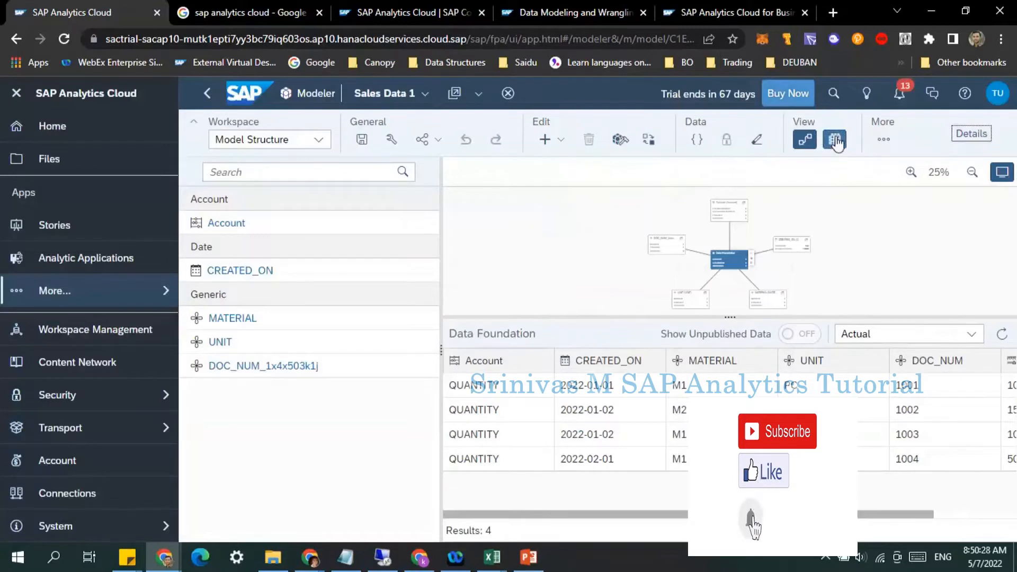
pyautogui.click(806, 142)
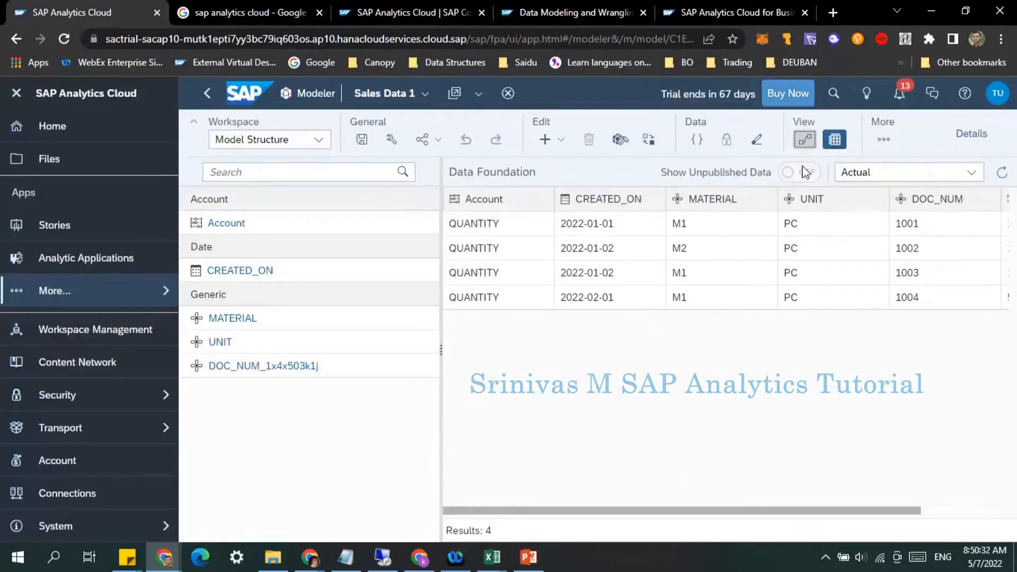
pyautogui.click(806, 142)
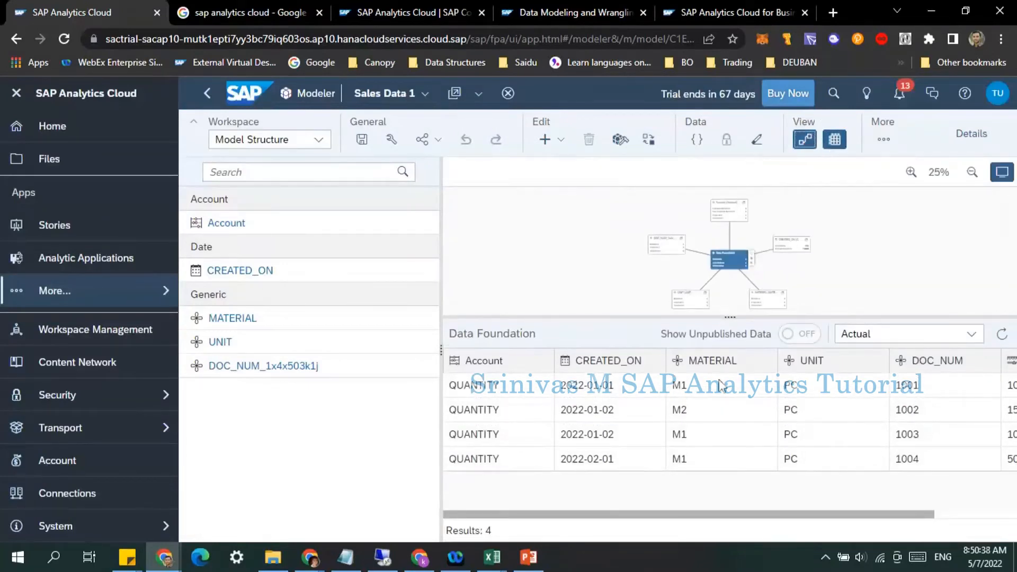
pyautogui.click(807, 143)
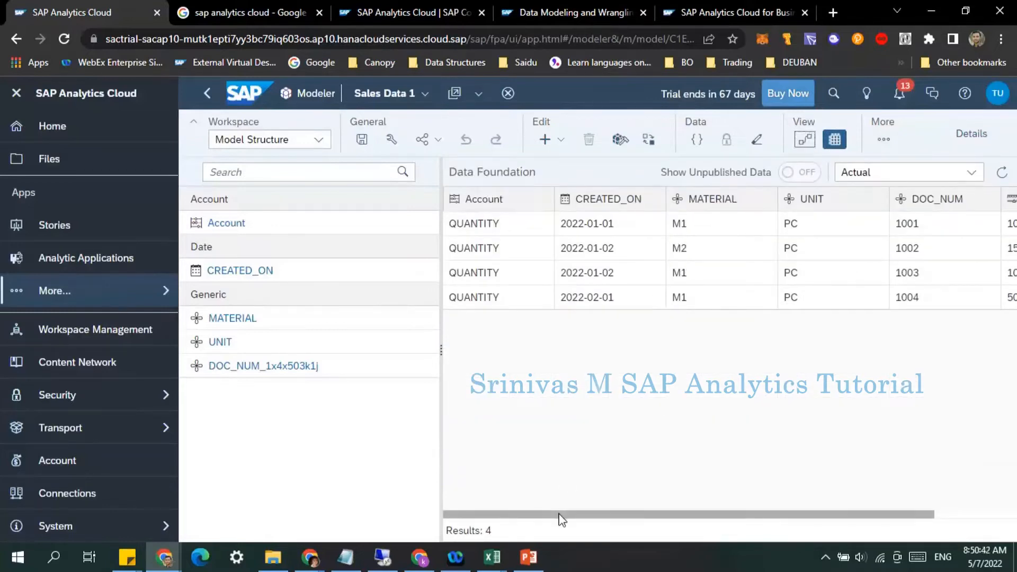
pyautogui.moveTo(560, 515); pyautogui.dragTo(451, 516)
pyautogui.moveTo(599, 521)
pyautogui.mouseDown()
pyautogui.moveTo(740, 527)
pyautogui.moveTo(579, 518)
pyautogui.mouseUp()
pyautogui.moveTo(609, 517); pyautogui.dragTo(755, 525)
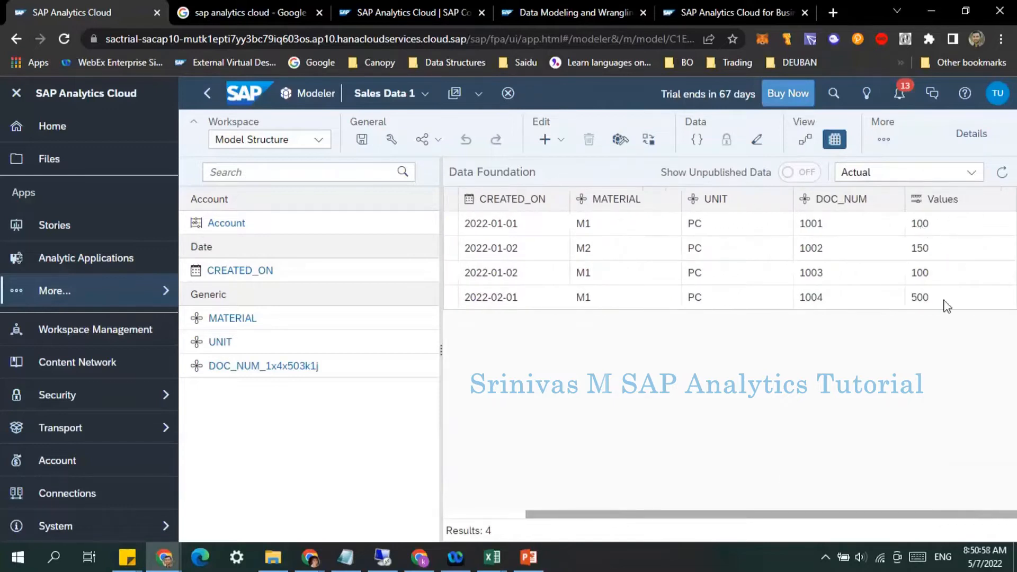
pyautogui.moveTo(893, 518); pyautogui.dragTo(709, 491)
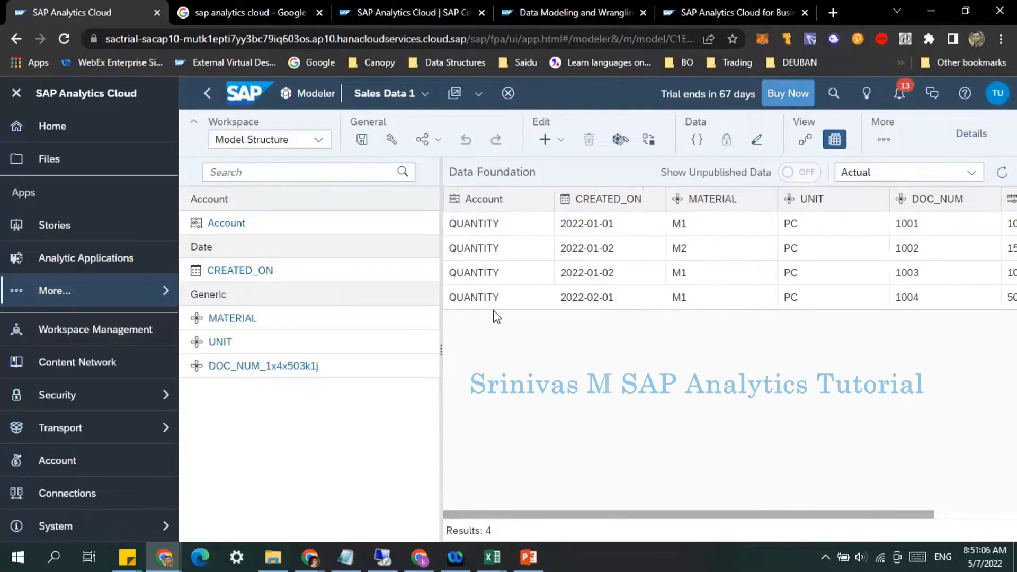
pyautogui.hscroll(3, 655, 535)
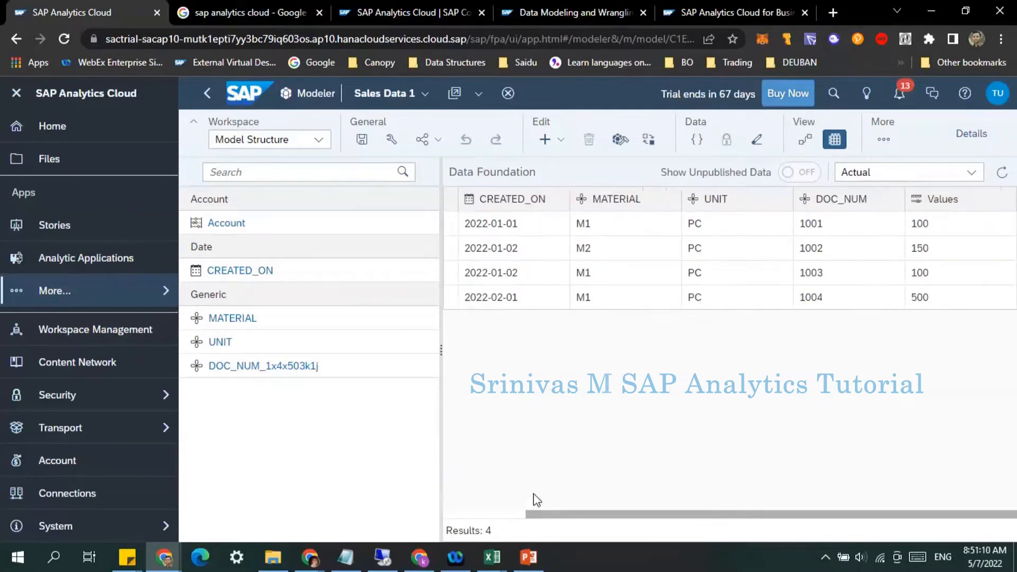
pyautogui.click(498, 516)
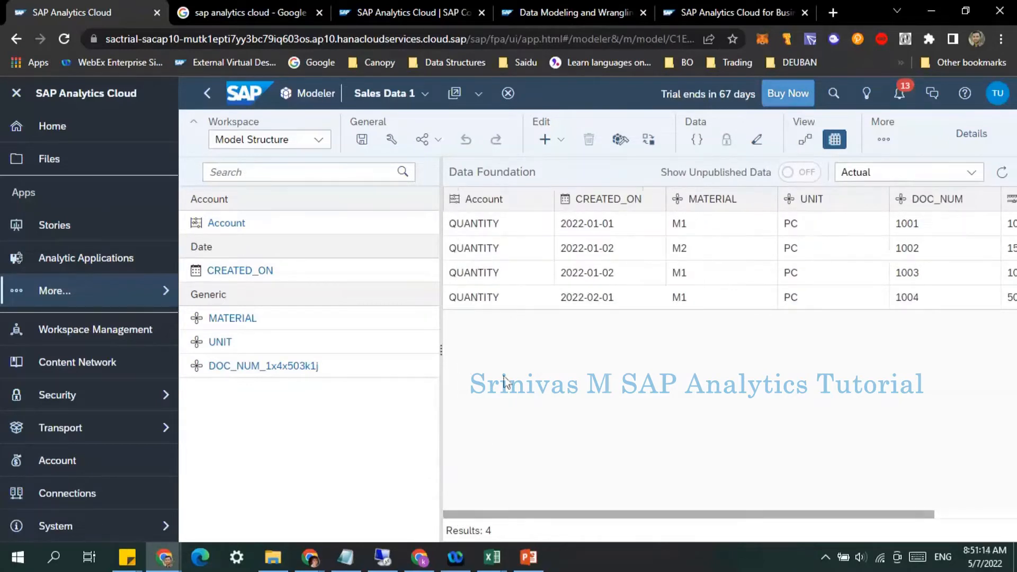
# Step: In the Sales data 1.csv workbook in Excel, add all borders to cells A1:E5 and autofit the QUANTITY column
pyautogui.moveTo(505, 570)
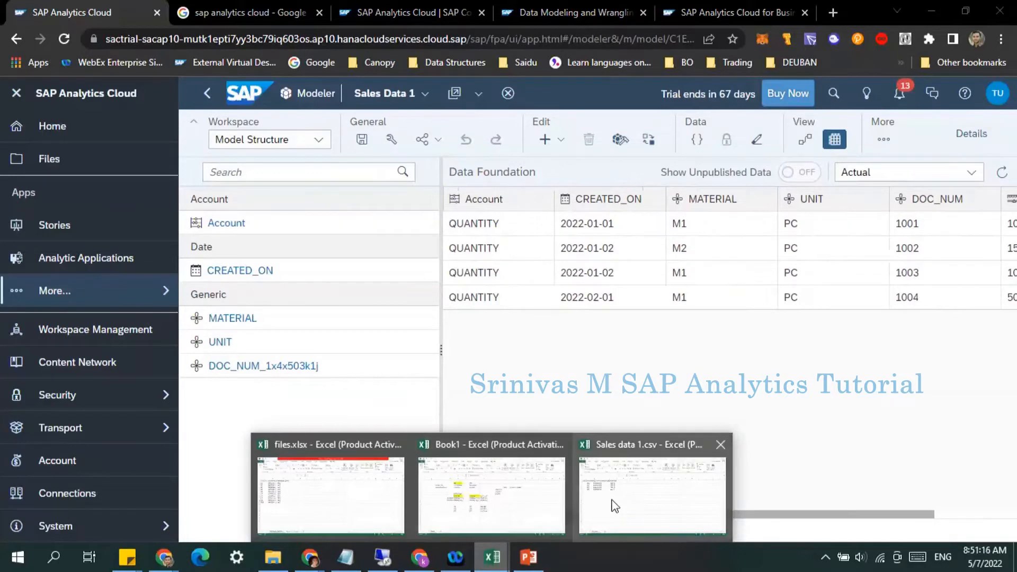
pyautogui.click(615, 506)
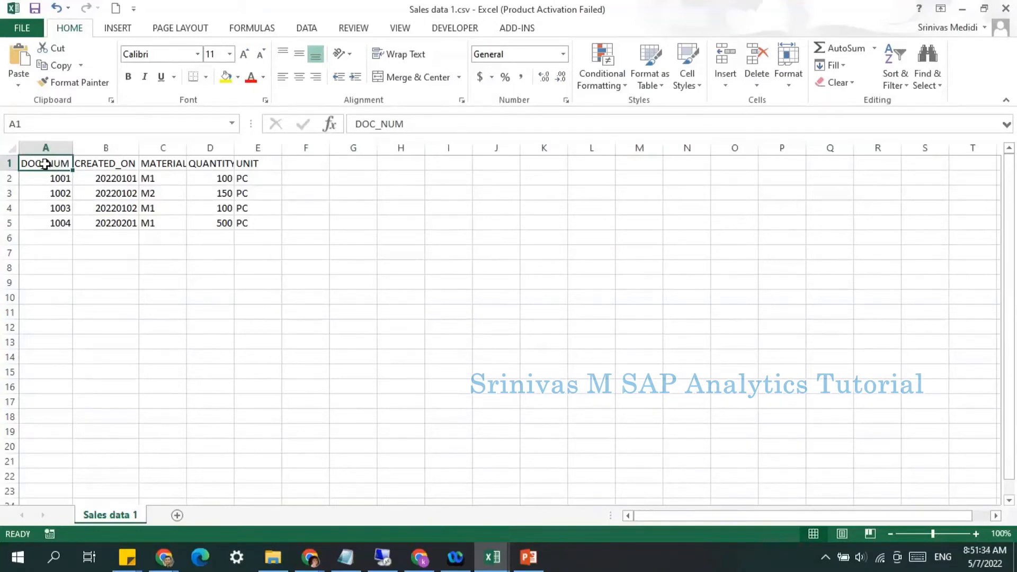
pyautogui.moveTo(44, 164); pyautogui.dragTo(268, 223)
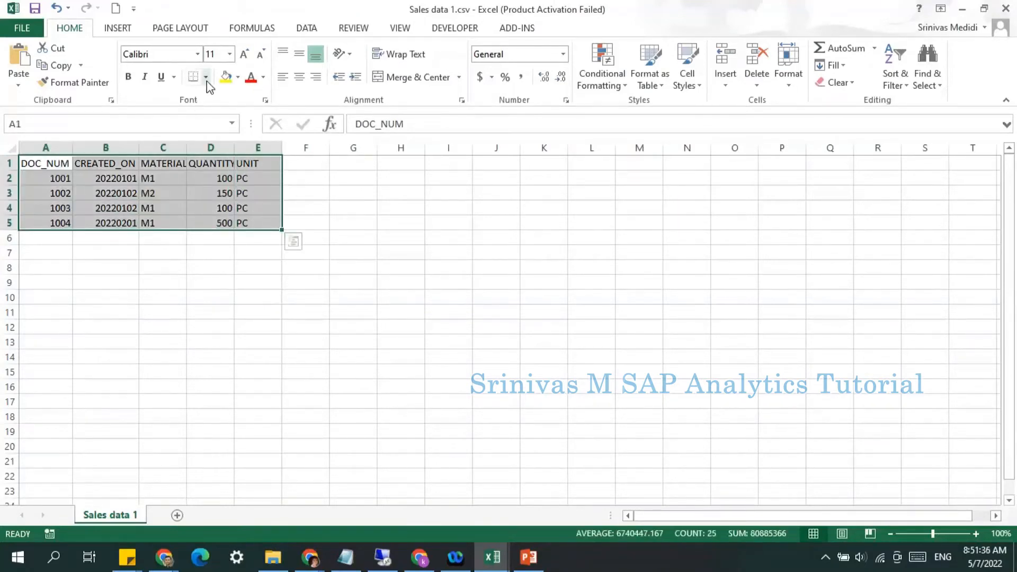
pyautogui.click(206, 78)
pyautogui.click(221, 204)
pyautogui.click(166, 241)
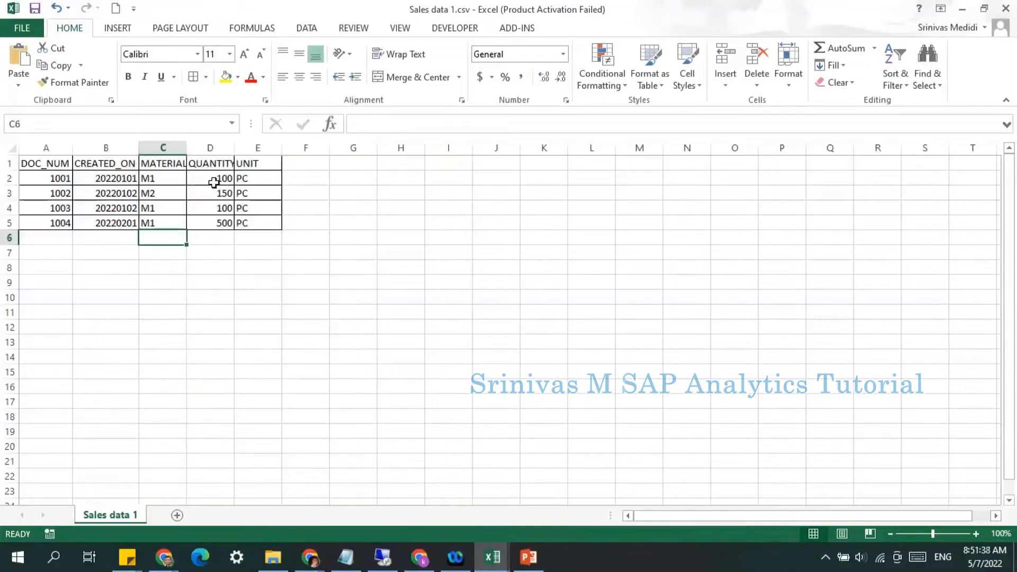
pyautogui.doubleClick(235, 152)
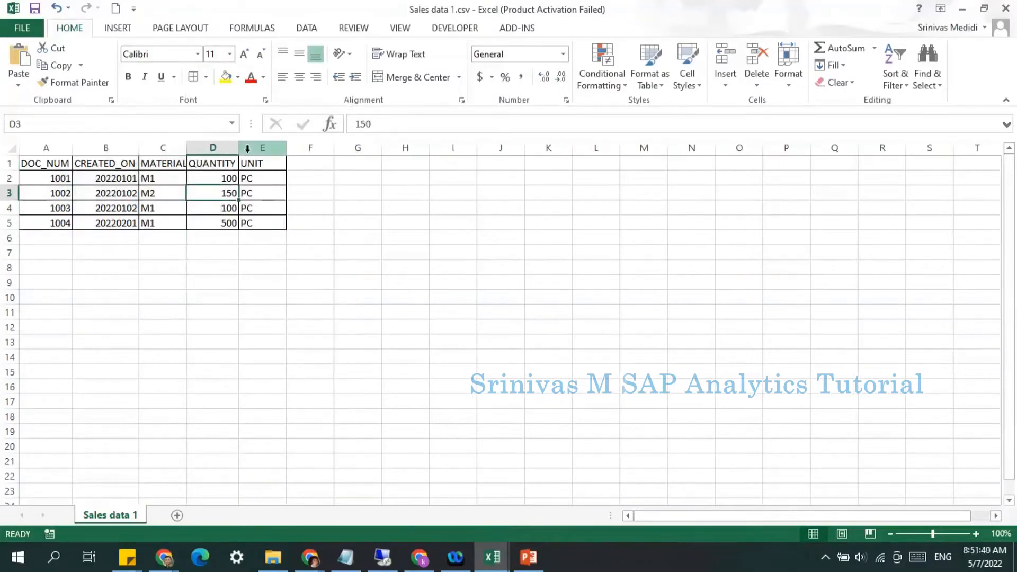
# Step: Add an Amount column header in cell F1
pyautogui.click(225, 148)
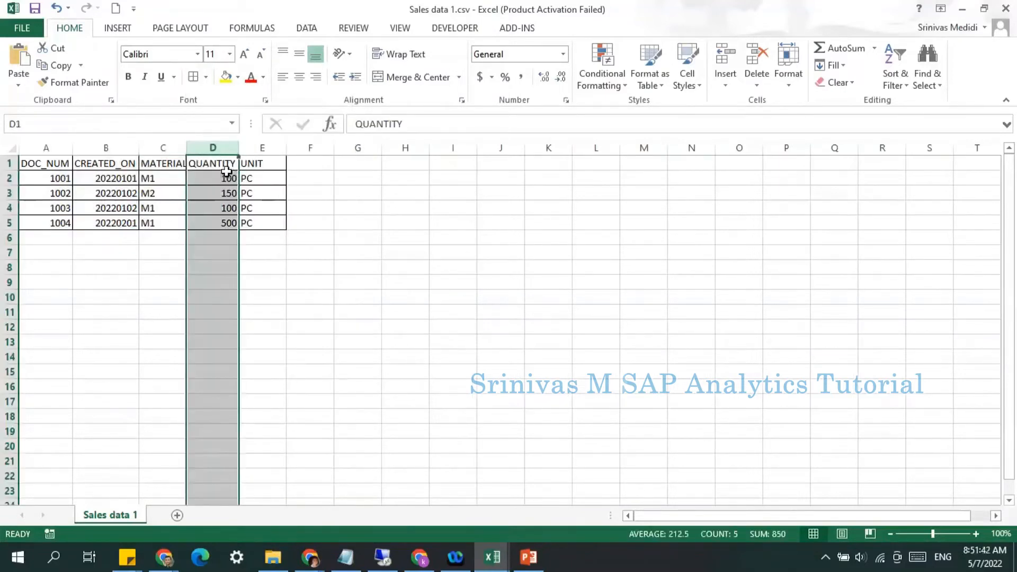
pyautogui.click(215, 164)
pyautogui.click(313, 160)
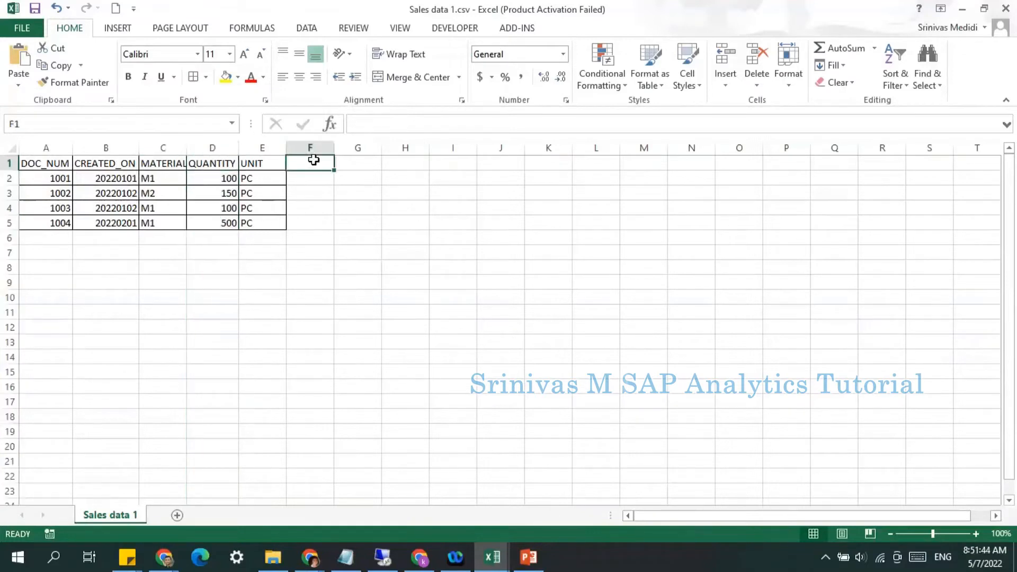
pyautogui.write('Amoun')
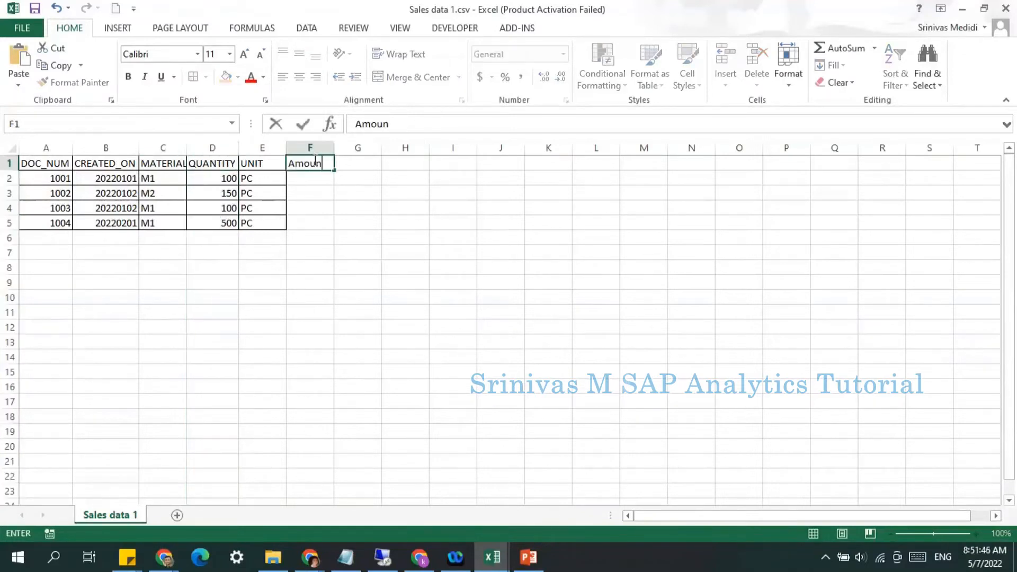
pyautogui.write('t')
pyautogui.press('Return')
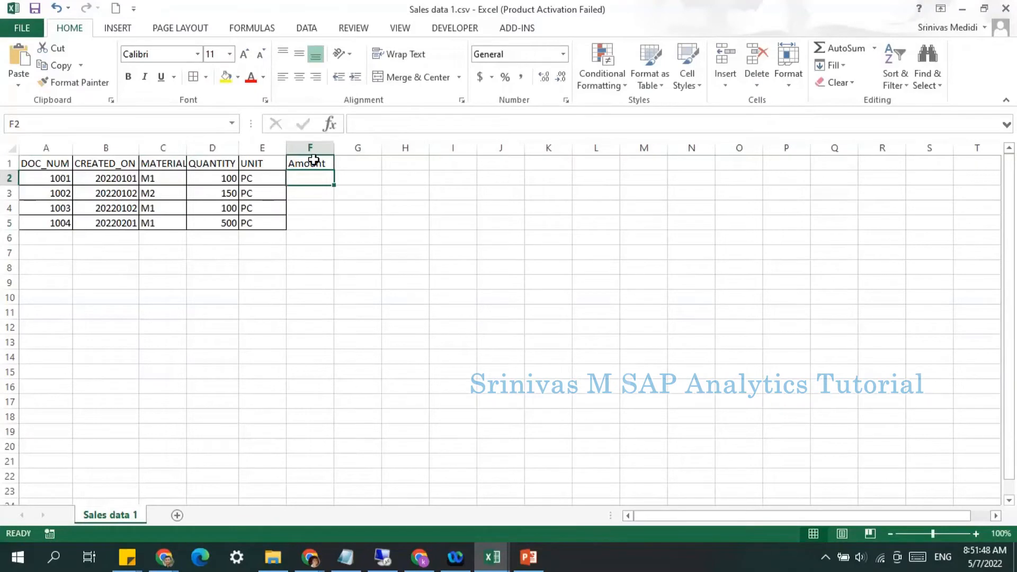
# Step: Enter the formula =D2*20 in F2 and fill it down through F5
pyautogui.write('+')
pyautogui.press('BackSpace')
pyautogui.write('=')
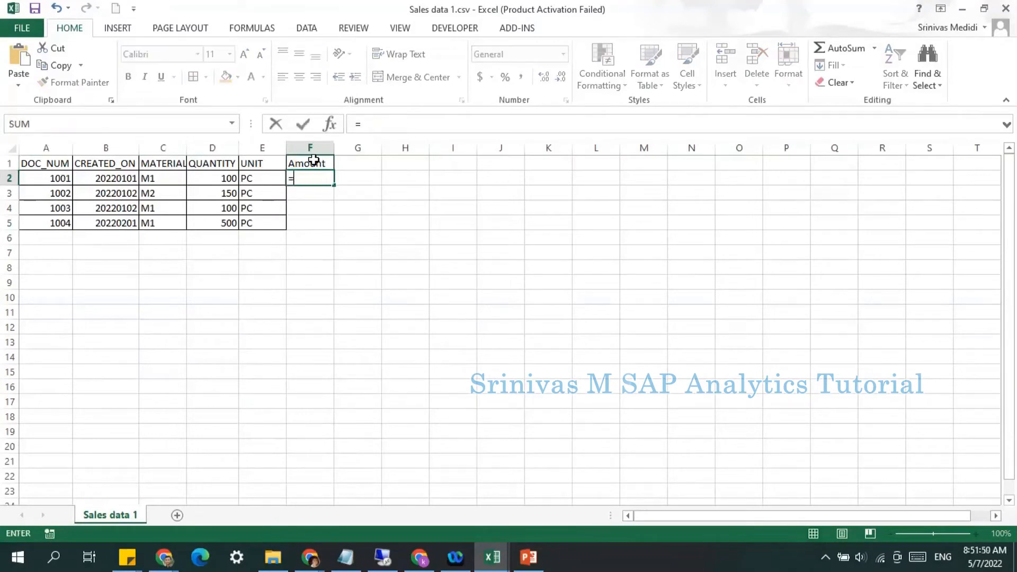
pyautogui.press('Left')
pyautogui.press('Left')
pyautogui.write('*')
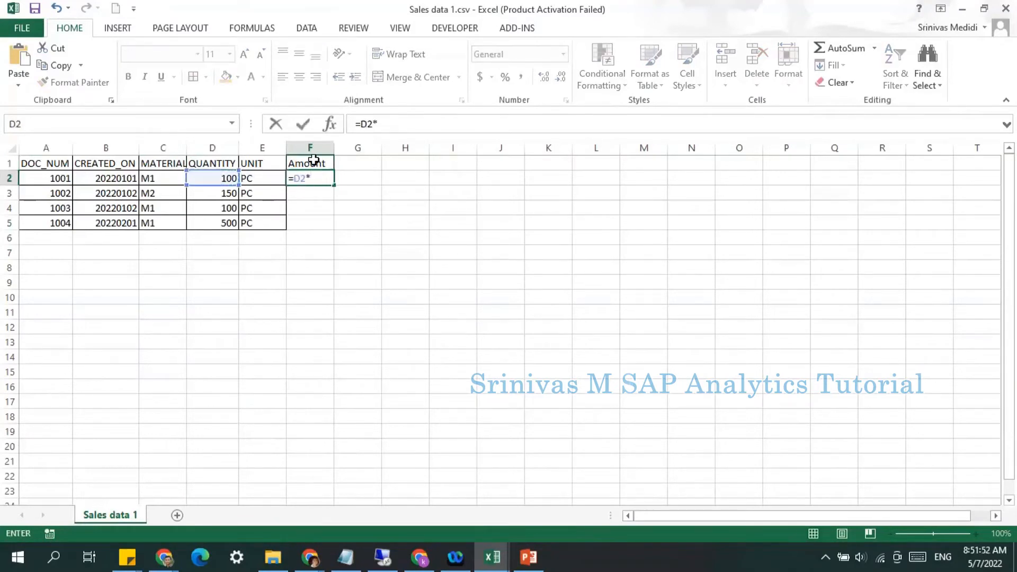
pyautogui.write('20')
pyautogui.press('Return')
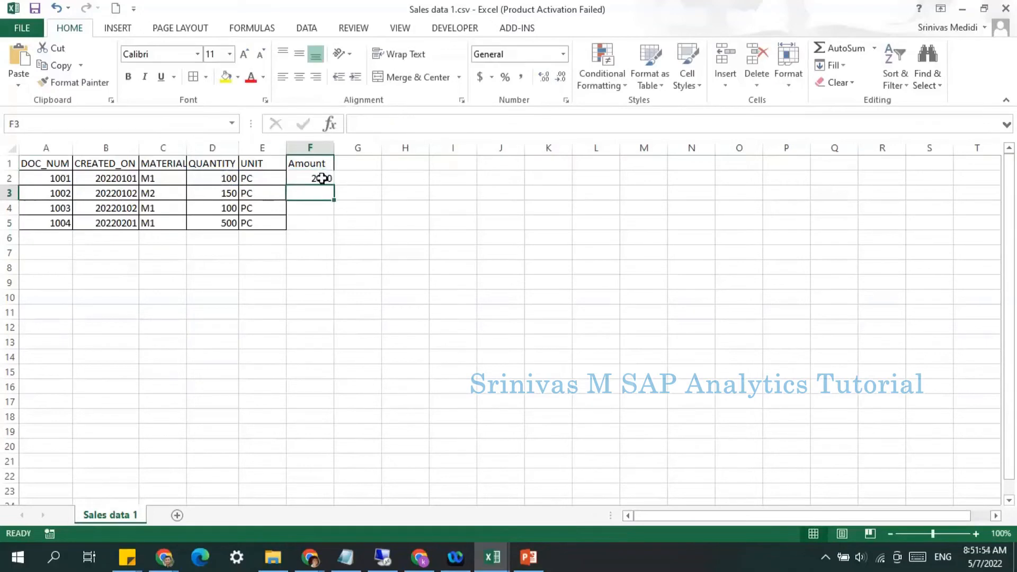
pyautogui.click(325, 180)
pyautogui.moveTo(336, 186); pyautogui.dragTo(336, 228)
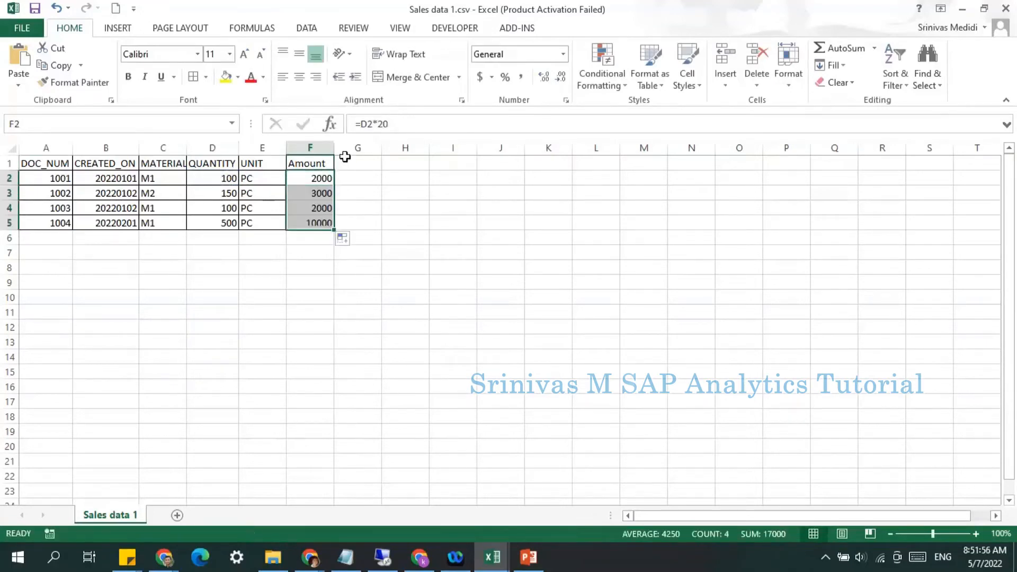
pyautogui.click(347, 160)
pyautogui.write('Curre')
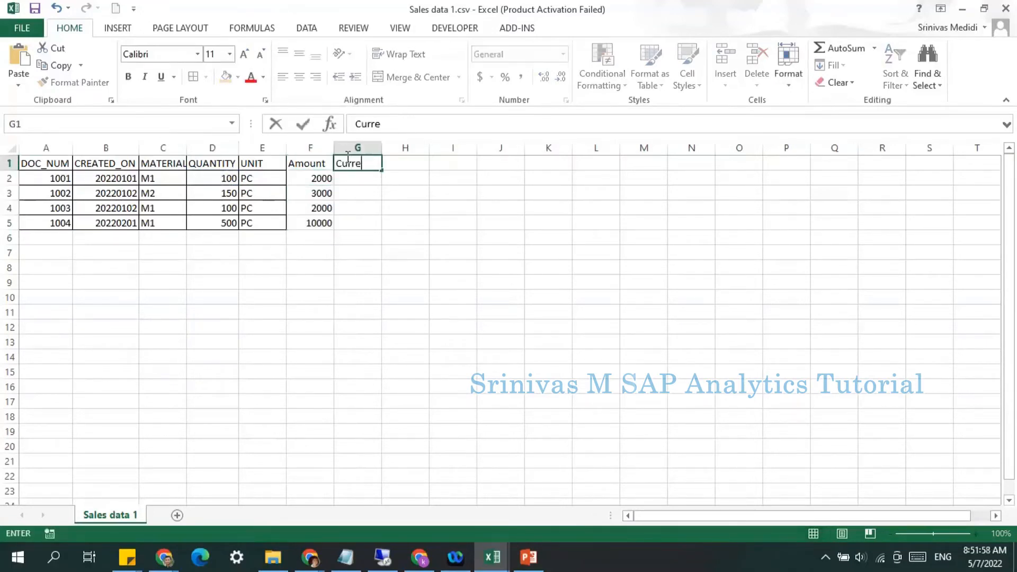
pyautogui.write('ncy')
pyautogui.press('Return')
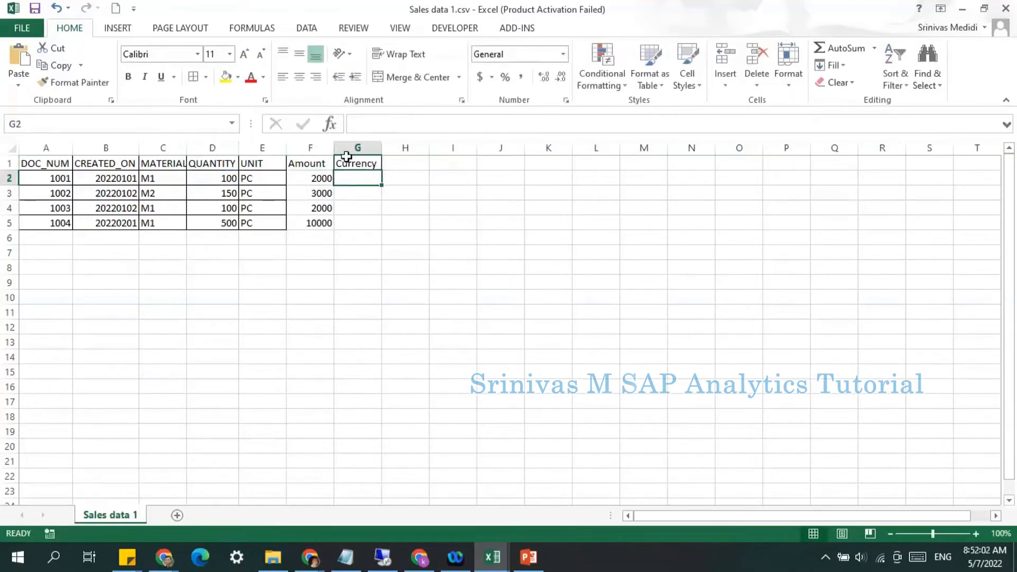
pyautogui.click(347, 157)
pyautogui.press('Delete')
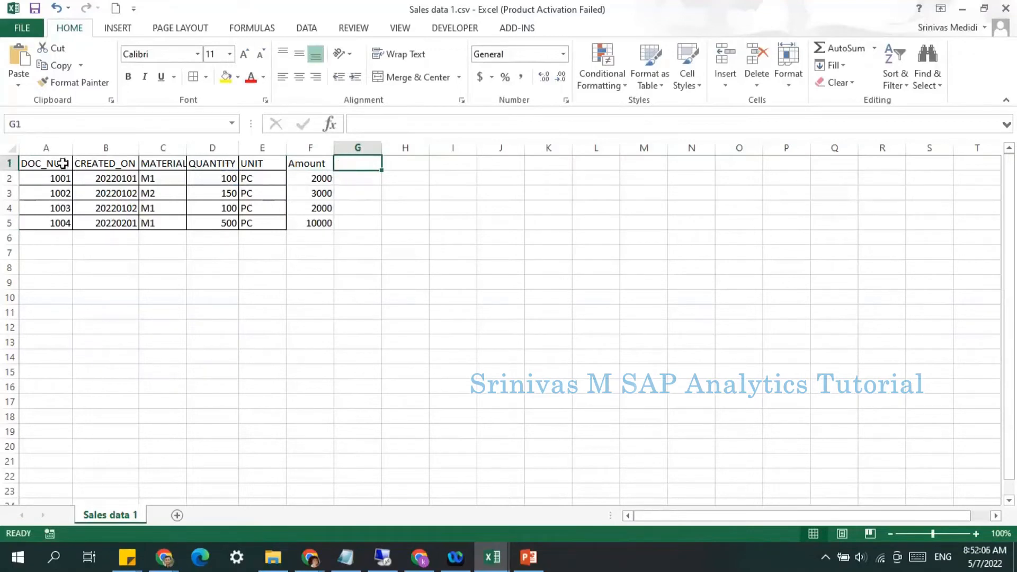
# Step: Examine the table's columns and values in A1:F5
pyautogui.moveTo(63, 163); pyautogui.dragTo(313, 226)
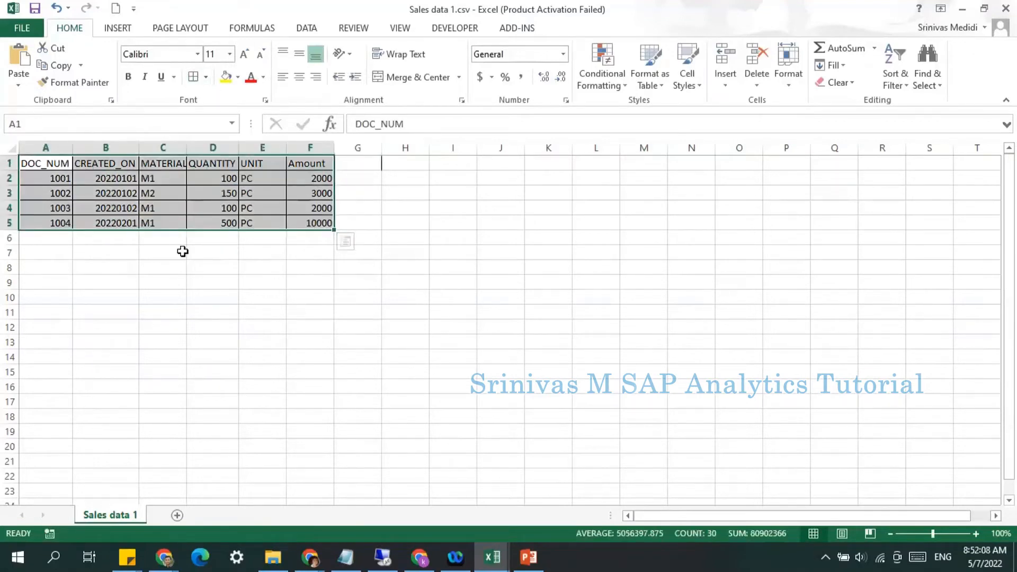
pyautogui.click(111, 207)
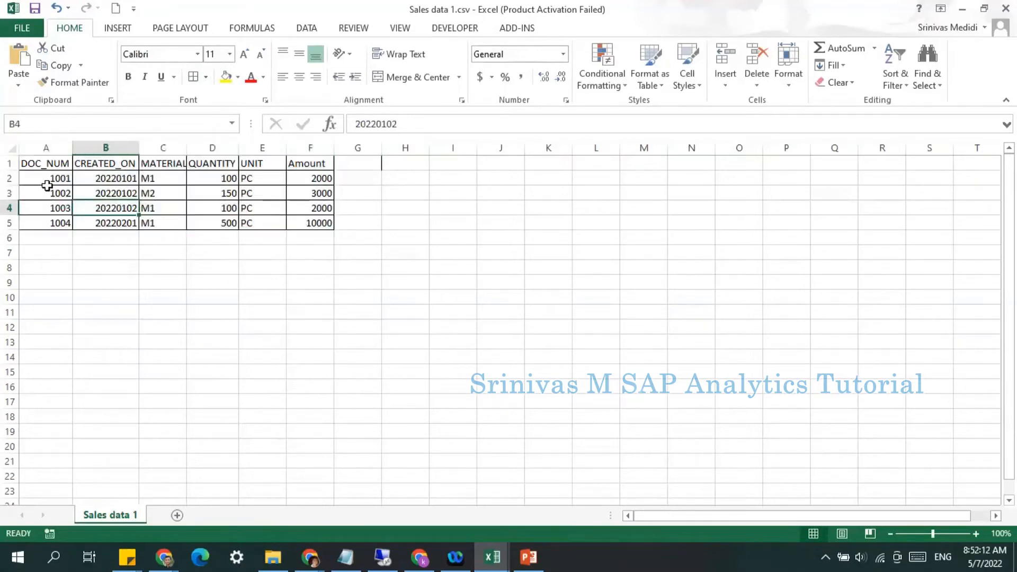
pyautogui.click(227, 148)
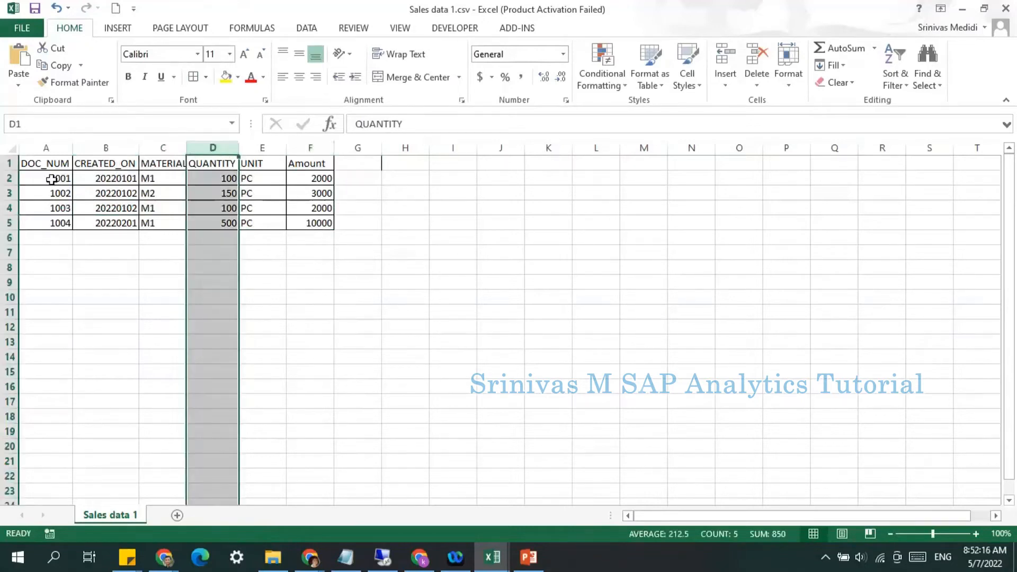
pyautogui.moveTo(47, 176); pyautogui.dragTo(176, 182)
pyautogui.click(231, 178)
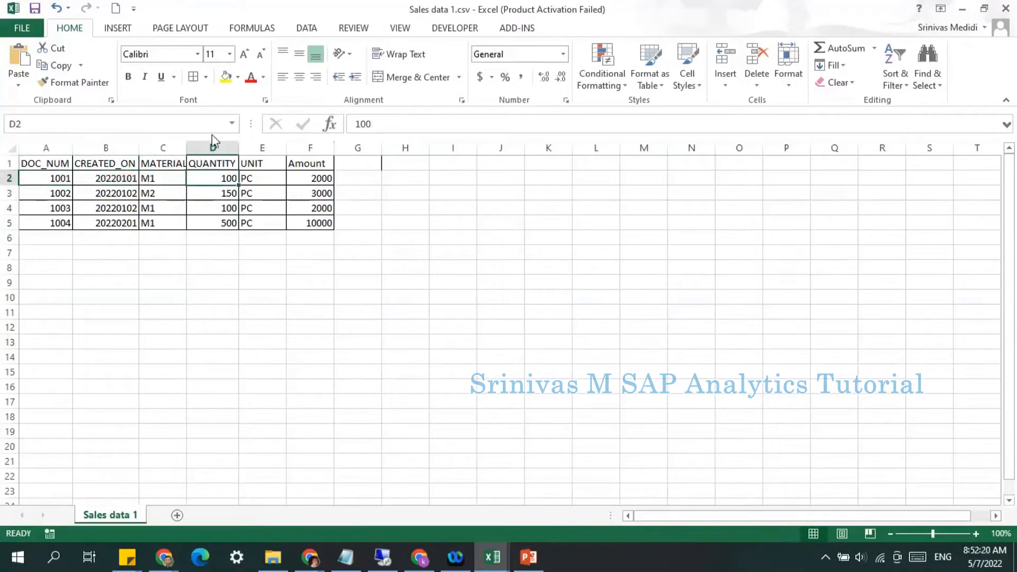
pyautogui.click(305, 148)
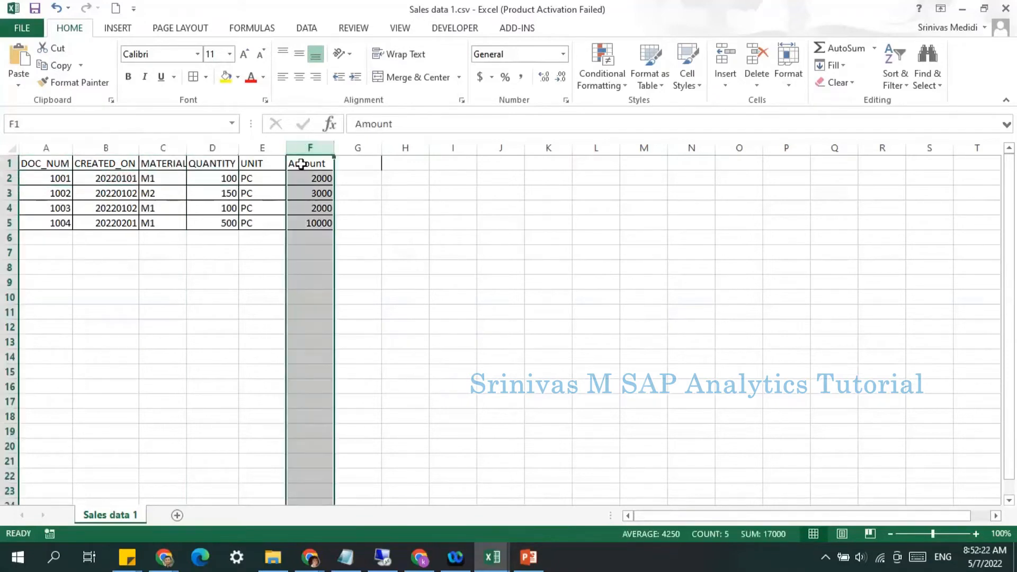
pyautogui.click(123, 226)
pyautogui.moveTo(59, 168); pyautogui.dragTo(319, 224)
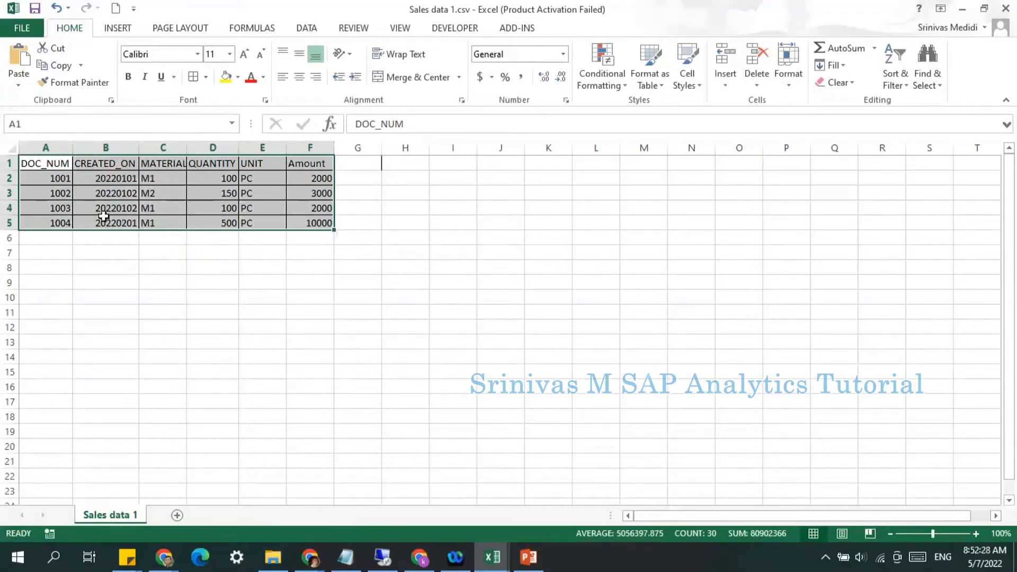
pyautogui.click(43, 223)
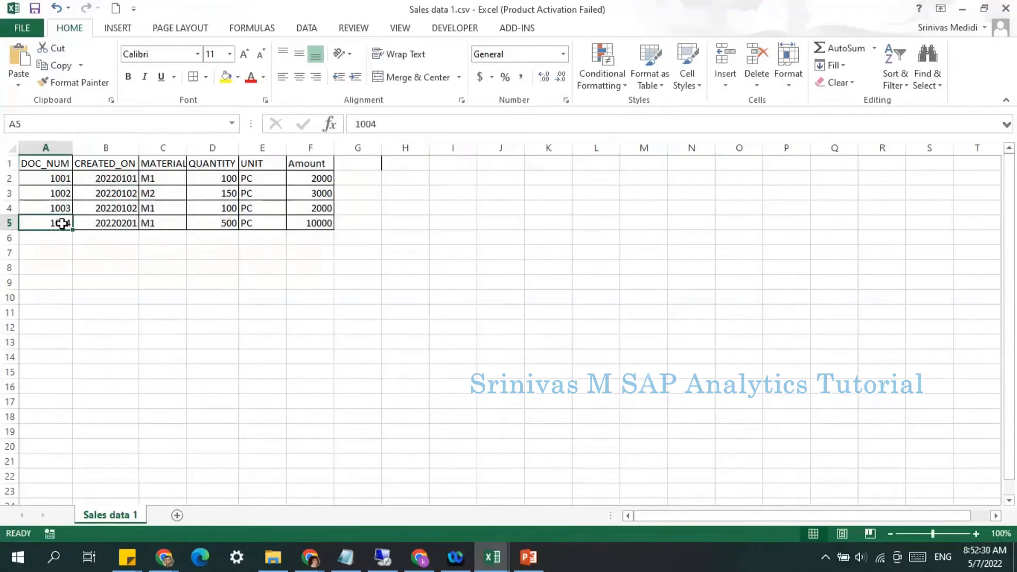
pyautogui.click(209, 212)
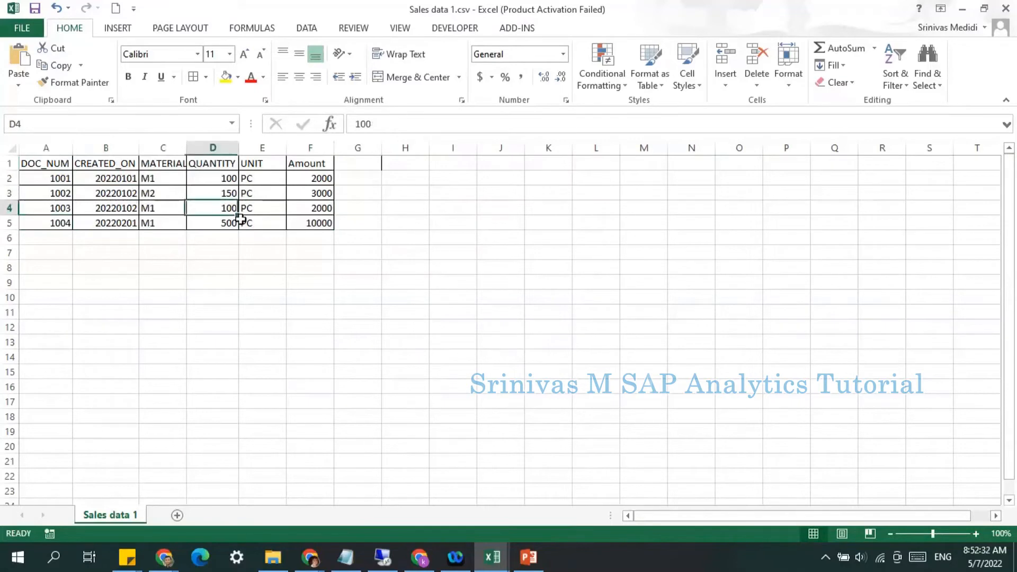
pyautogui.click(311, 222)
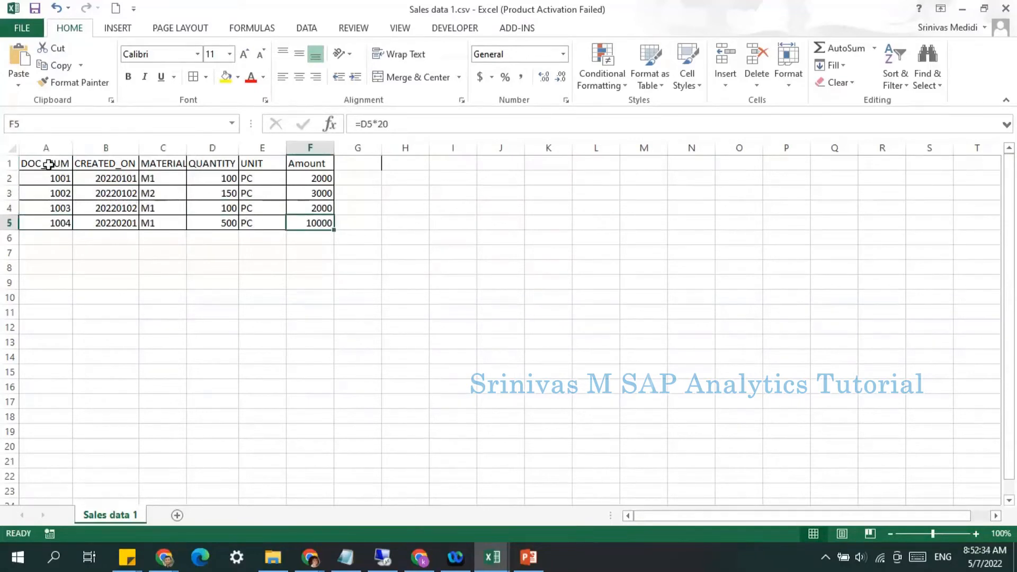
pyautogui.moveTo(50, 164); pyautogui.dragTo(317, 222)
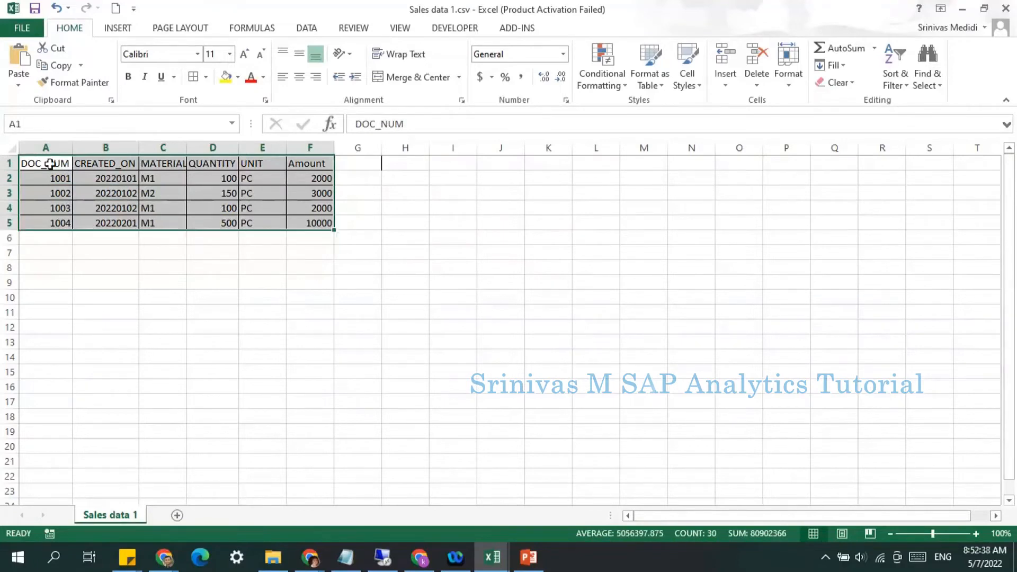
pyautogui.moveTo(50, 164); pyautogui.dragTo(302, 225)
pyautogui.moveTo(53, 165); pyautogui.dragTo(318, 222)
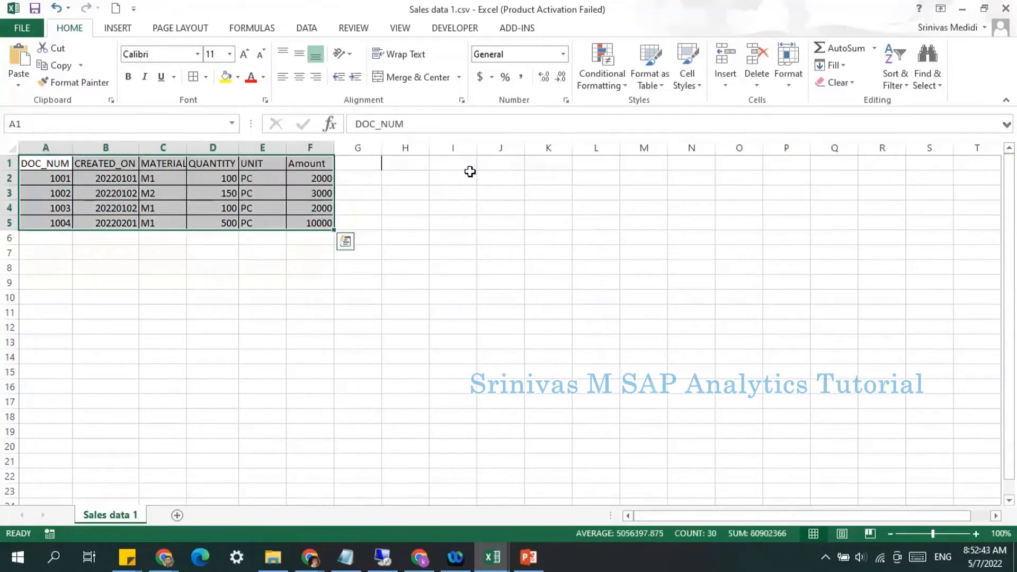
pyautogui.click(349, 200)
# Step: Copy the DOC_NUM, CREATED_ON and MATERIAL headers to I1:K1 and autofit those three columns
pyautogui.moveTo(56, 165); pyautogui.dragTo(182, 164)
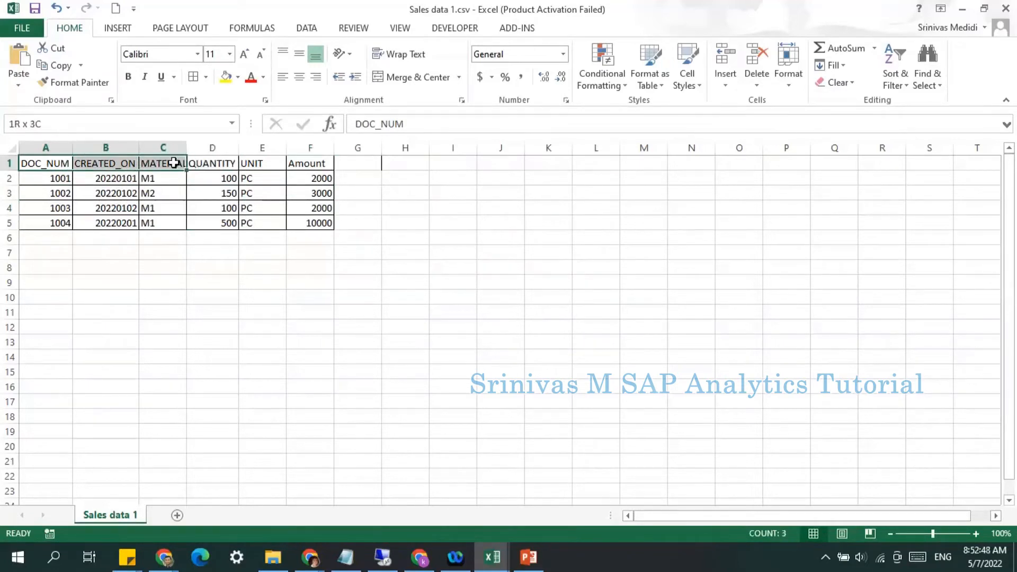
pyautogui.hotkey('ctrl', 'c')
pyautogui.click(448, 163)
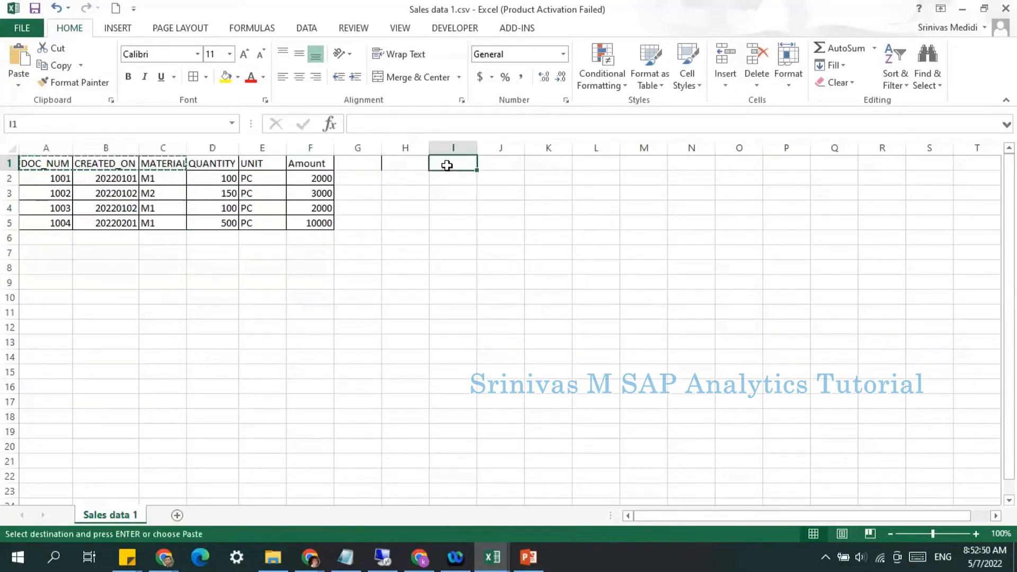
pyautogui.hotkey('ctrl', 'v')
pyautogui.doubleClick(477, 148)
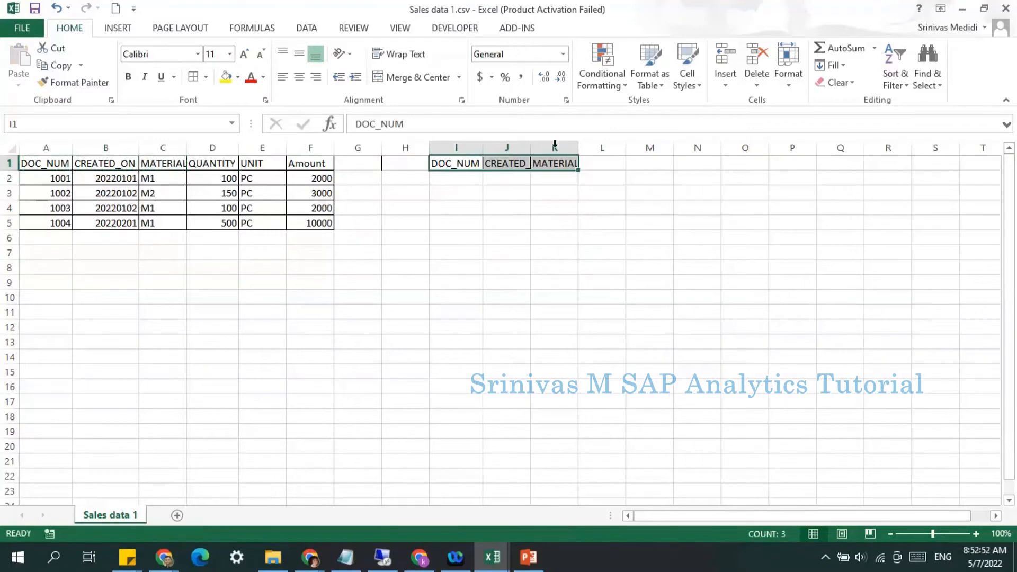
pyautogui.doubleClick(530, 148)
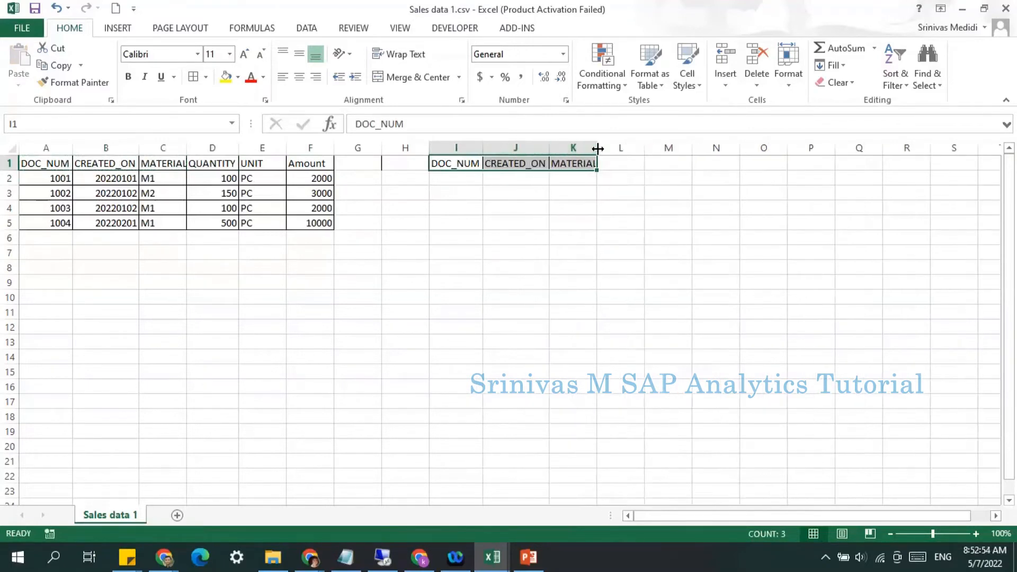
pyautogui.doubleClick(598, 149)
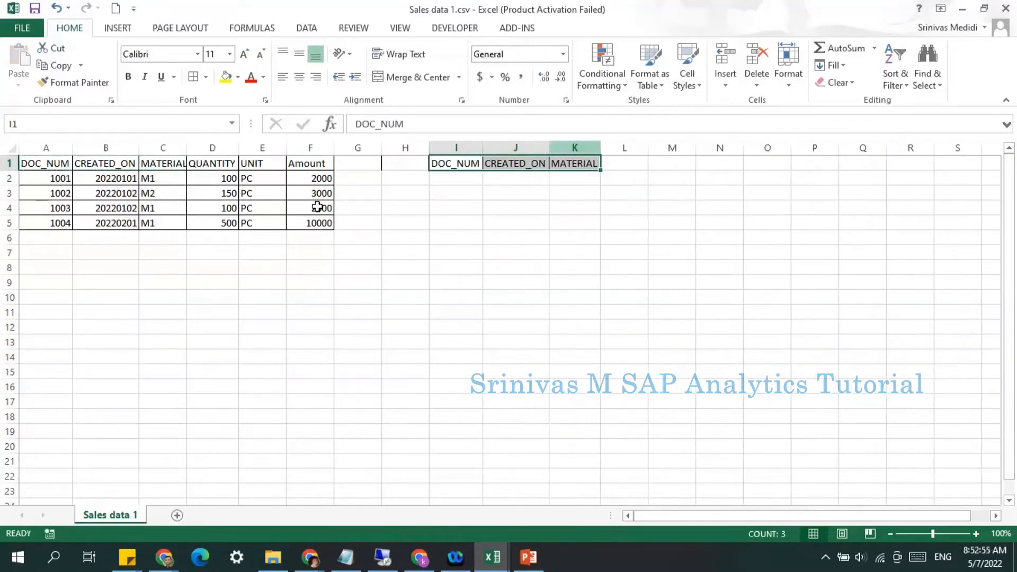
# Step: Add ACCOUNT and SIGNDATA headers in cells L1 and M1
pyautogui.click(209, 164)
pyautogui.click(297, 161)
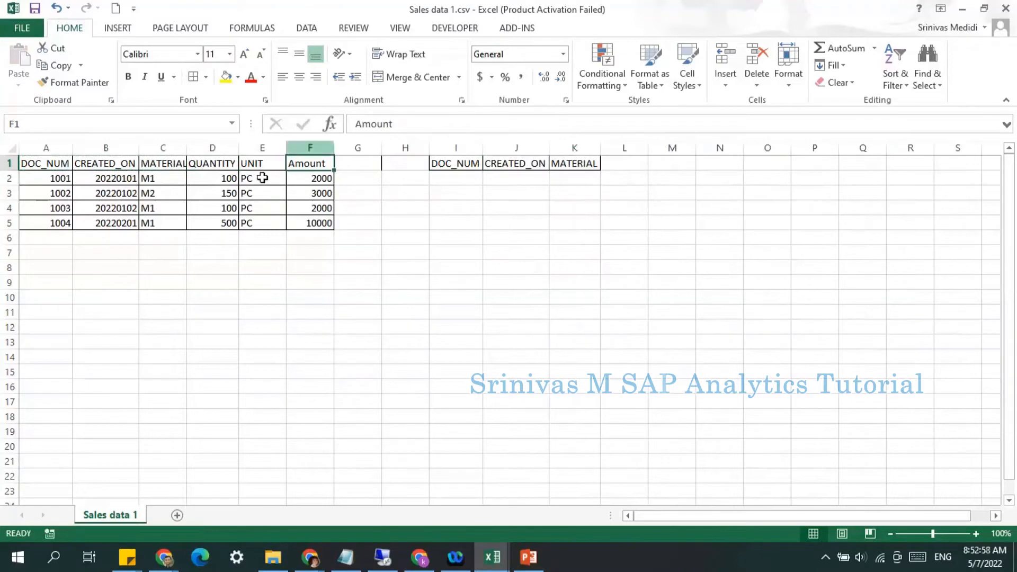
pyautogui.click(218, 148)
pyautogui.click(301, 148)
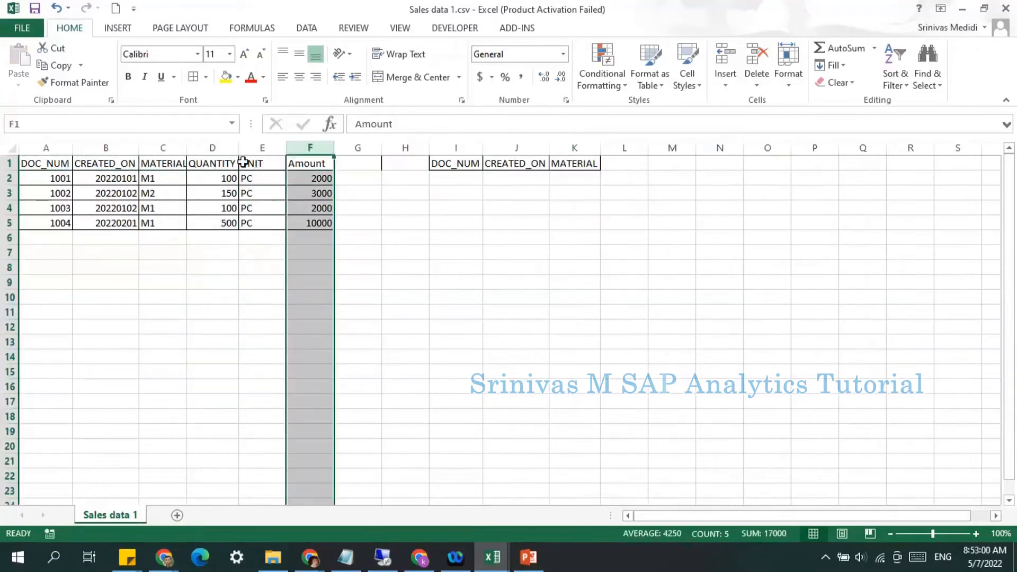
pyautogui.click(630, 165)
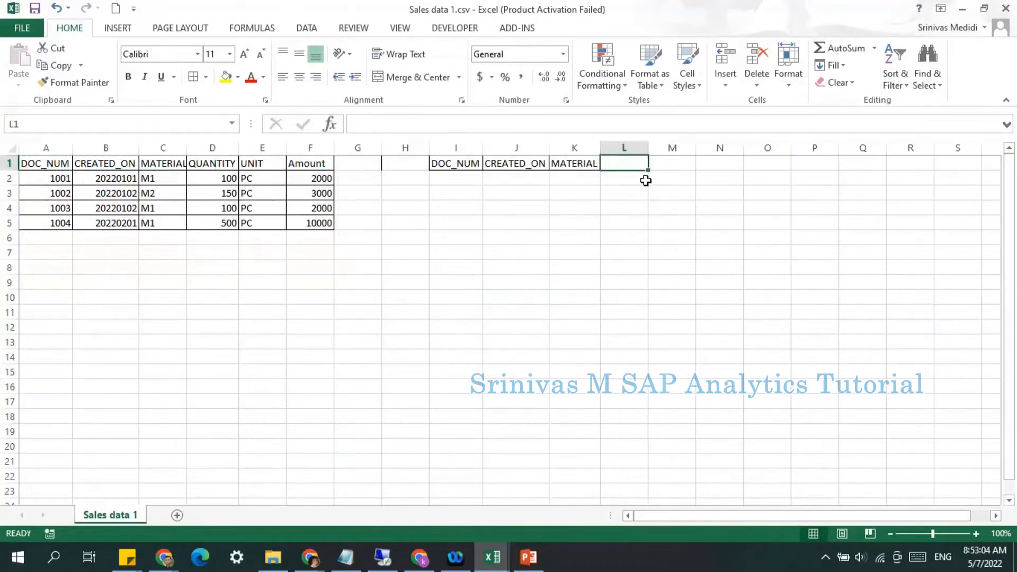
pyautogui.write('Acc')
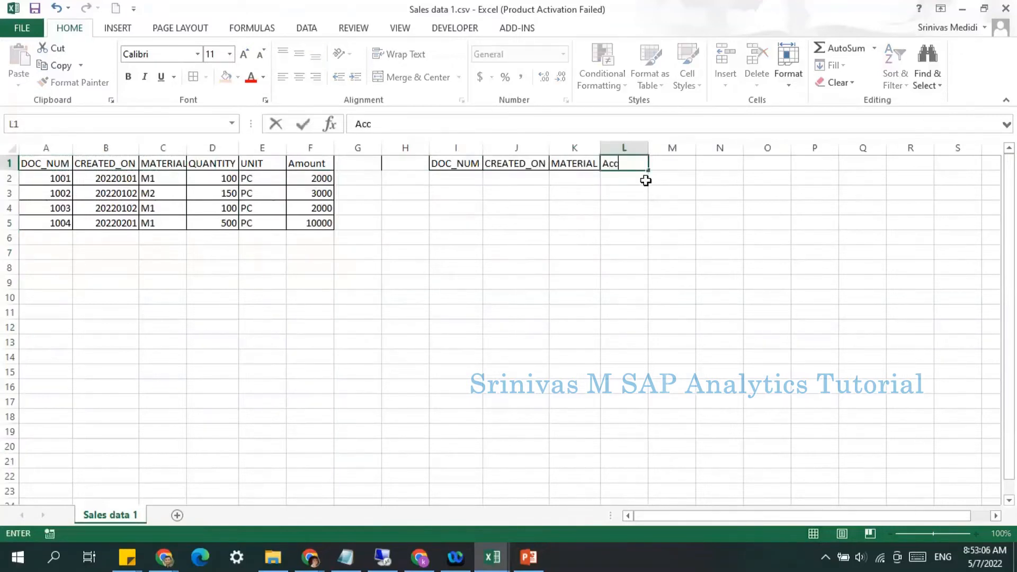
pyautogui.write('ount')
pyautogui.press('BackSpace')
pyautogui.write('CCOUNT')
pyautogui.press('Tab')
pyautogui.write('SIG')
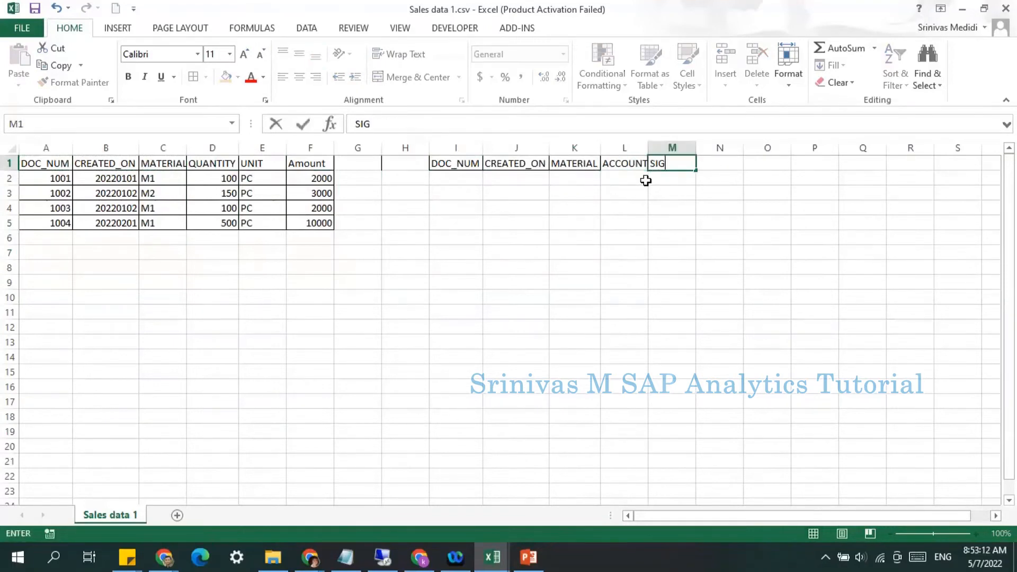
pyautogui.write('NDATA')
pyautogui.click(646, 181)
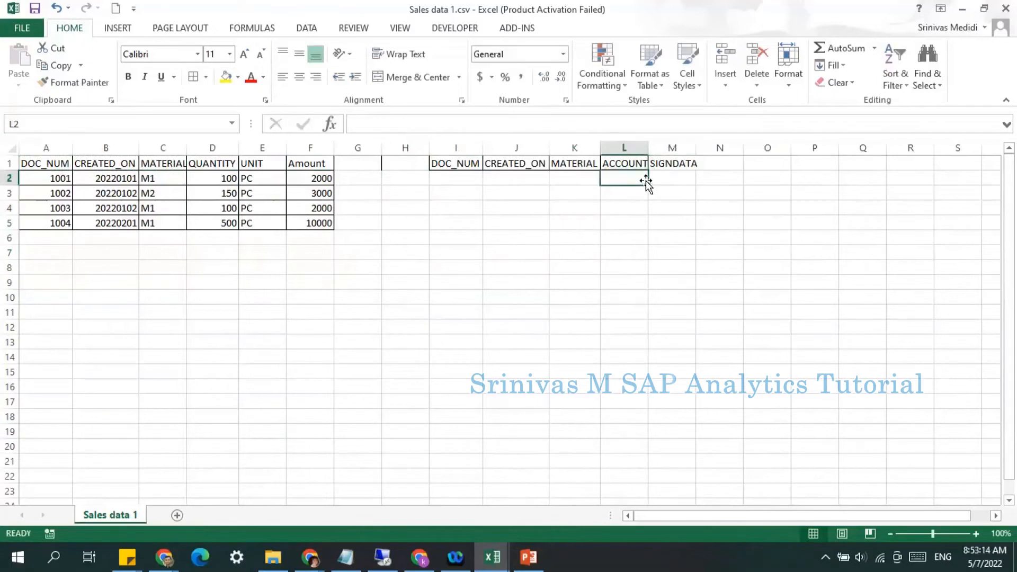
# Step: Autofit the ACCOUNT and SIGNDATA columns
pyautogui.doubleClick(648, 148)
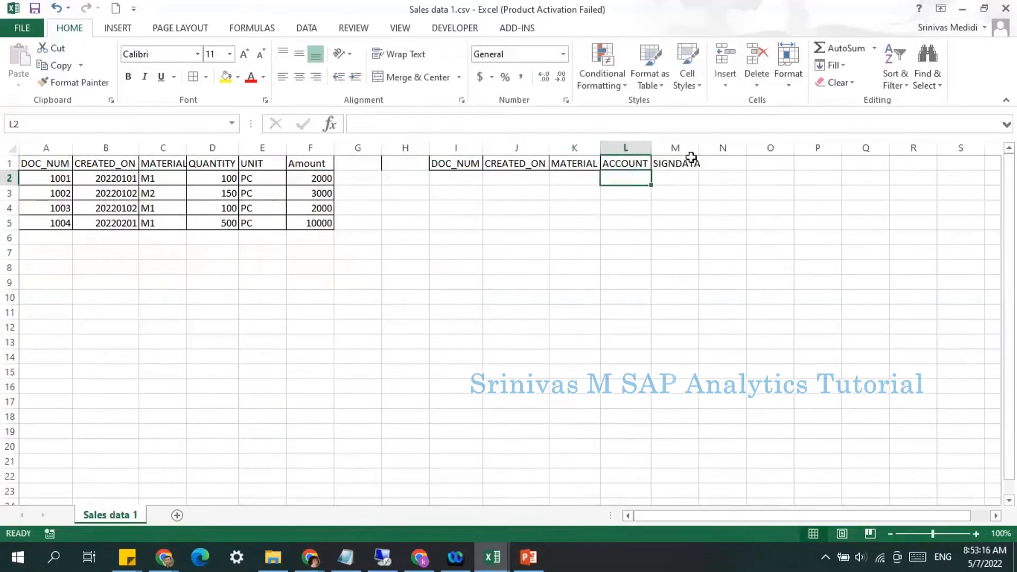
pyautogui.doubleClick(699, 147)
pyautogui.click(665, 220)
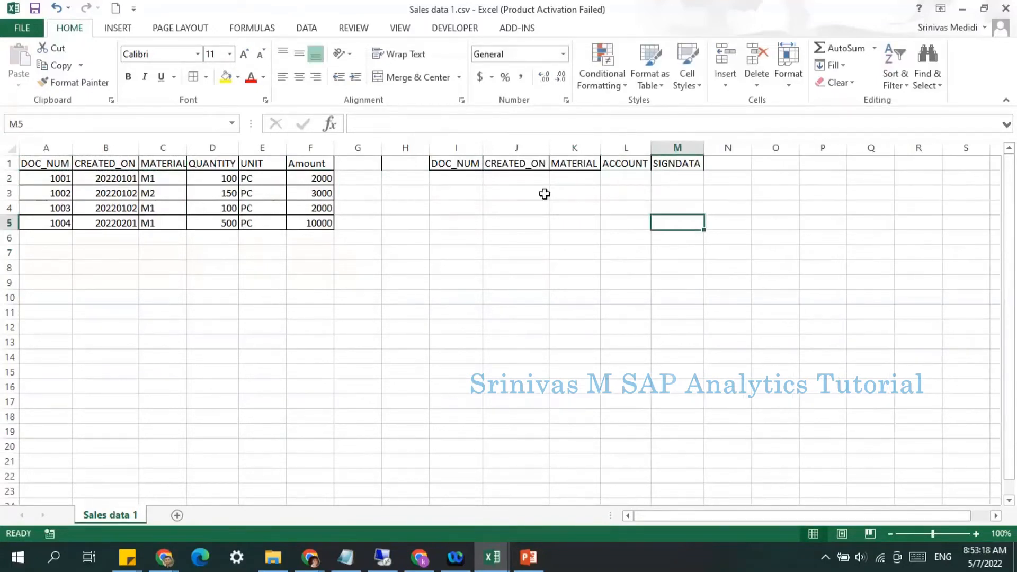
# Step: Review the new header cells and columns from I1 to M1
pyautogui.click(464, 164)
pyautogui.click(519, 165)
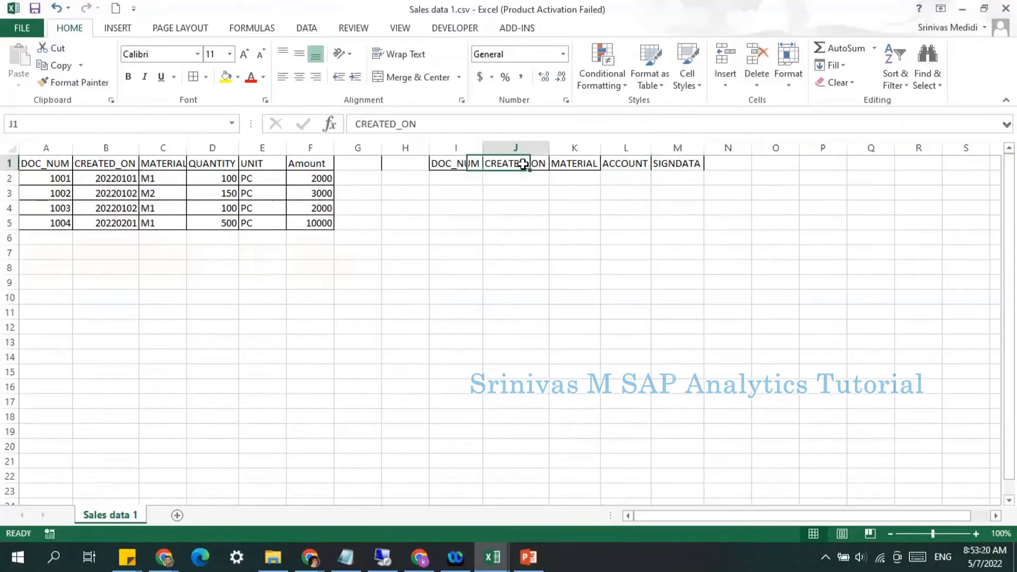
pyautogui.click(588, 164)
pyautogui.click(629, 170)
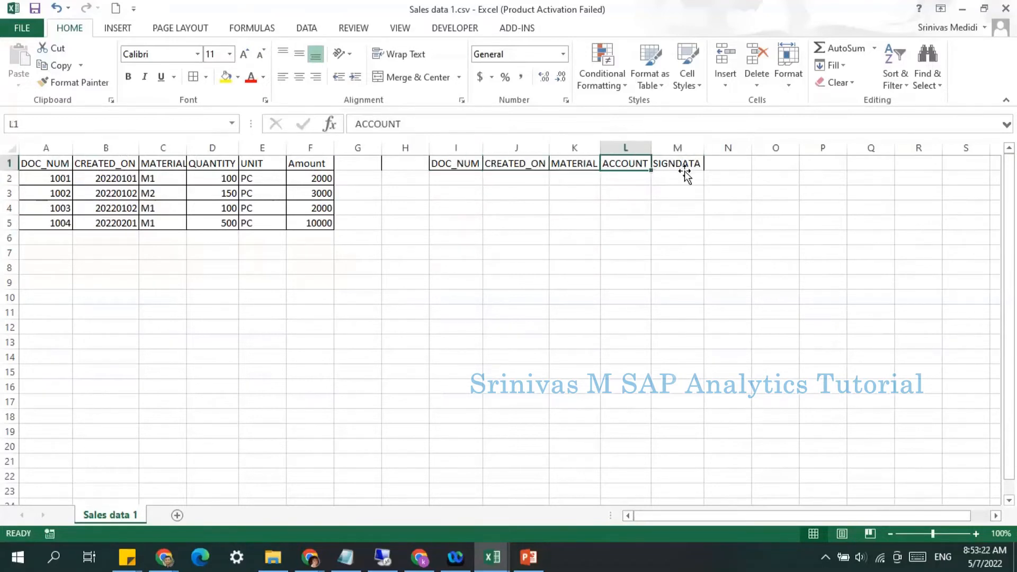
pyautogui.click(679, 175)
pyautogui.moveTo(634, 163); pyautogui.dragTo(667, 164)
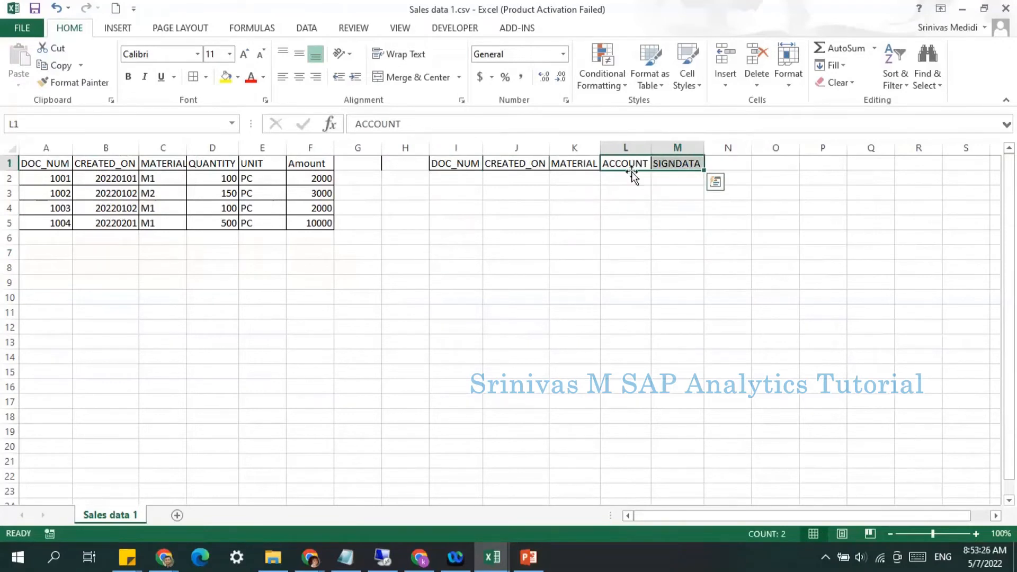
pyautogui.click(614, 191)
pyautogui.click(631, 147)
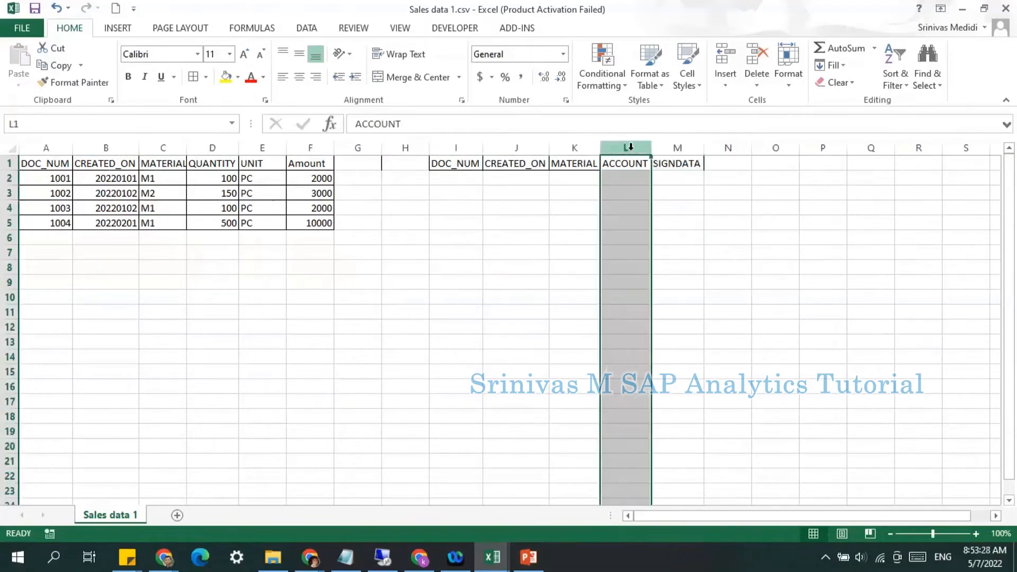
pyautogui.click(675, 148)
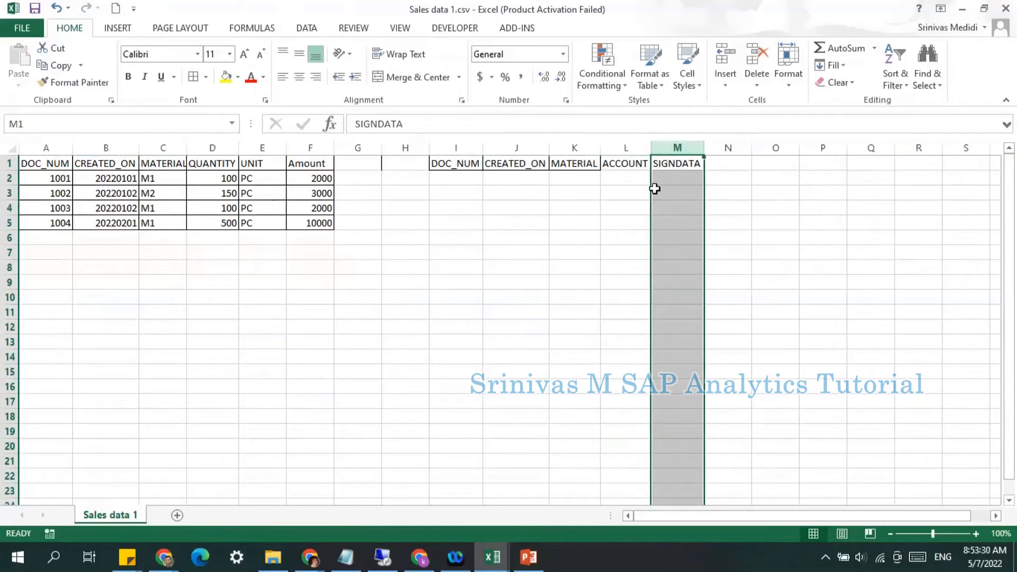
# Step: Rename the M1 header to SIGNDATA/MEASURE and autofit column M
pyautogui.click(675, 165)
pyautogui.click(486, 132)
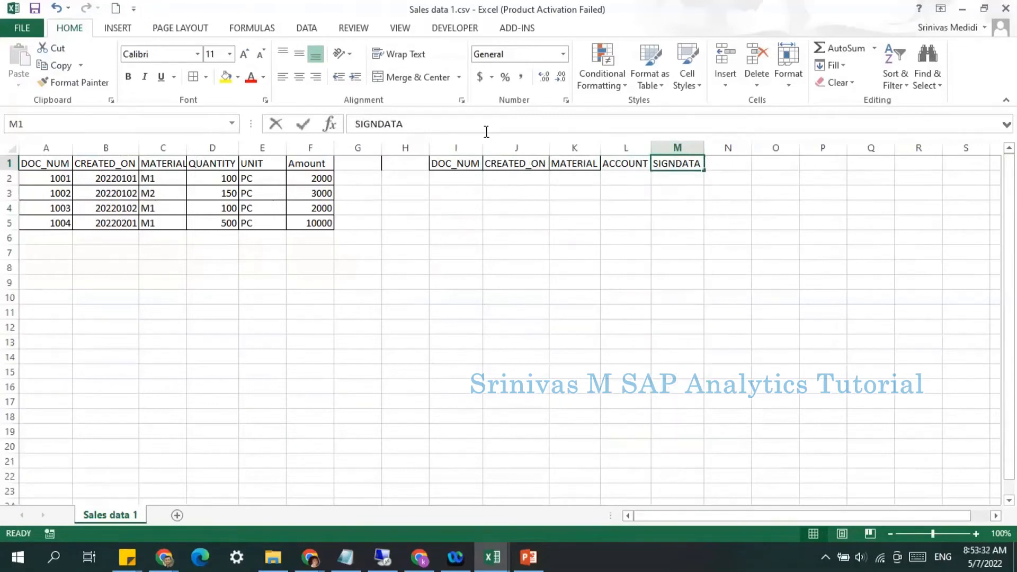
pyautogui.write('/MEA')
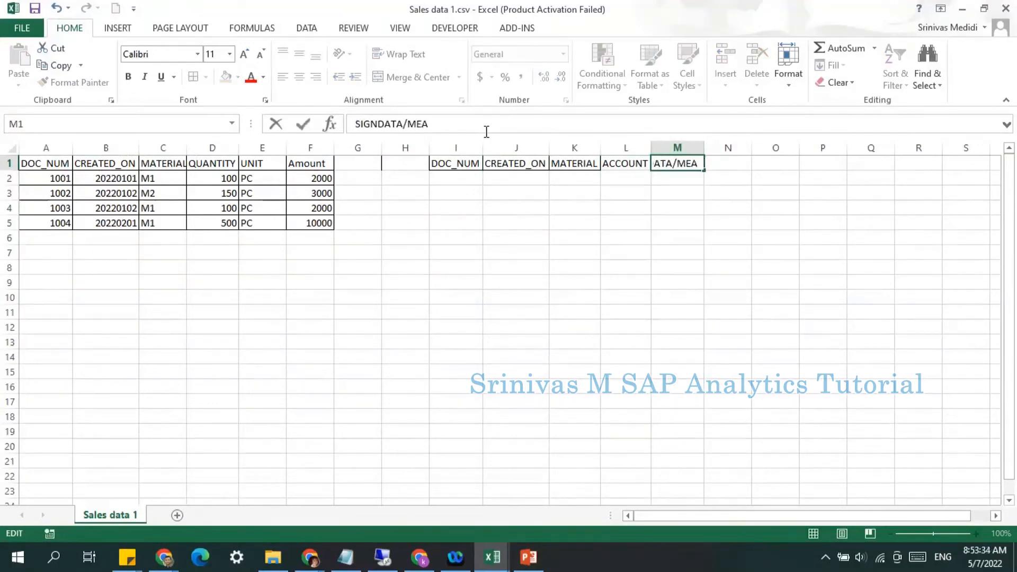
pyautogui.write('SURE')
pyautogui.press('Return')
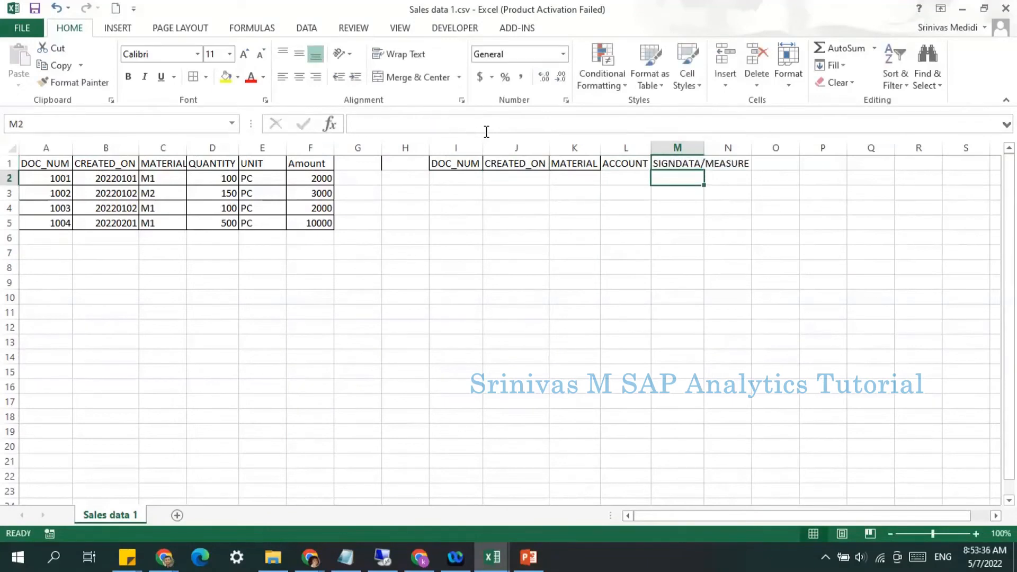
pyautogui.doubleClick(704, 147)
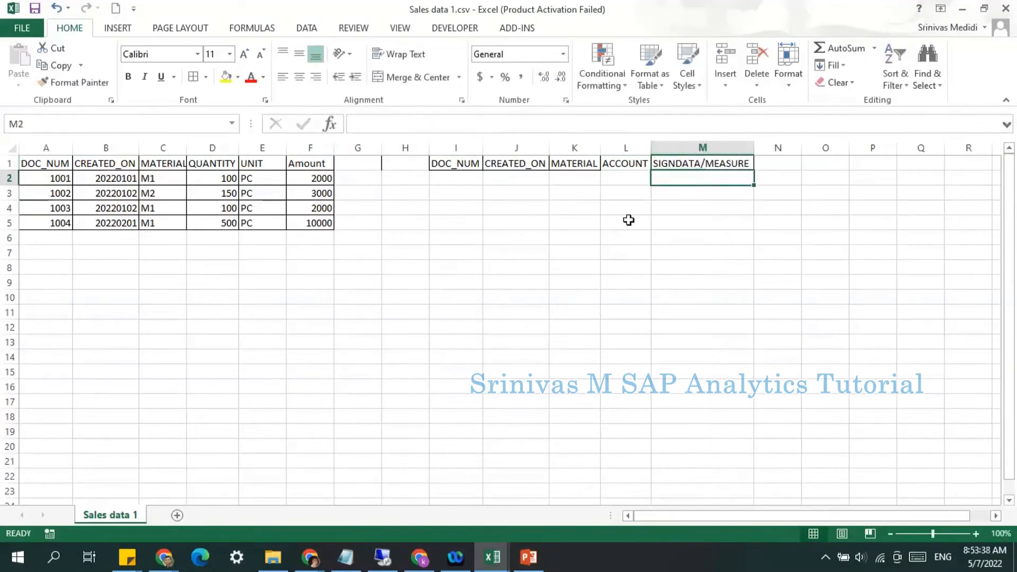
# Step: Copy the first record's DOC_NUM, CREATED_ON and MATERIAL values from A2:C2 into I2:K2
pyautogui.moveTo(58, 178); pyautogui.dragTo(168, 178)
pyautogui.hotkey('ctrl', 'c')
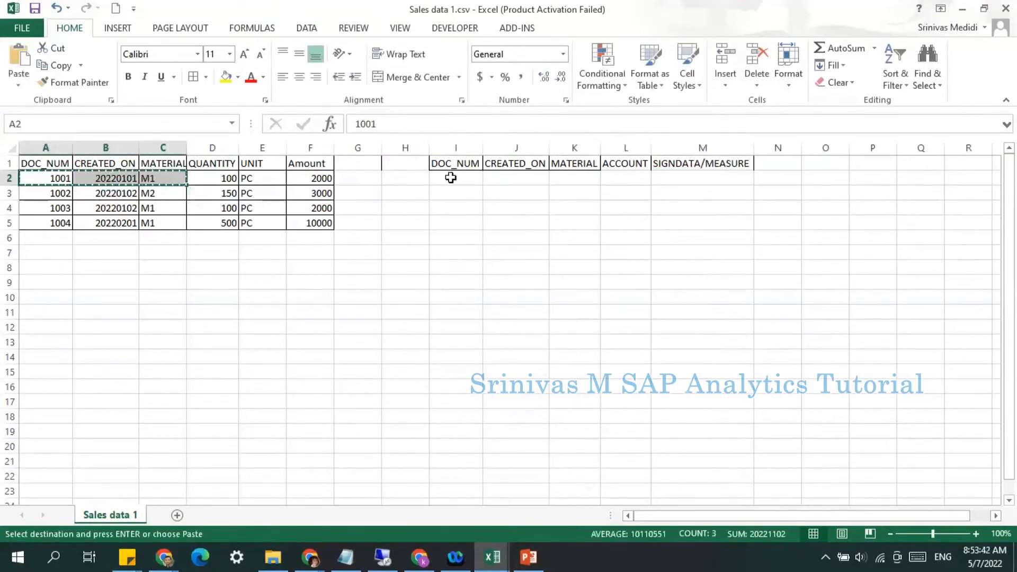
pyautogui.click(452, 178)
pyautogui.hotkey('ctrl', 'v')
pyautogui.press('Escape')
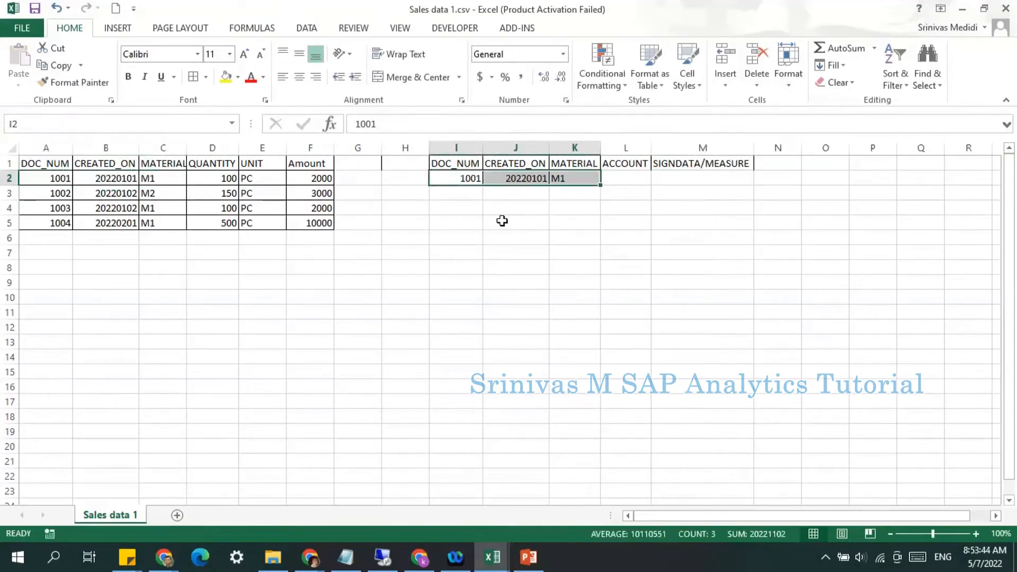
# Step: Enter QUANTITY as the account in cell L2
pyautogui.moveTo(35, 178); pyautogui.dragTo(135, 180)
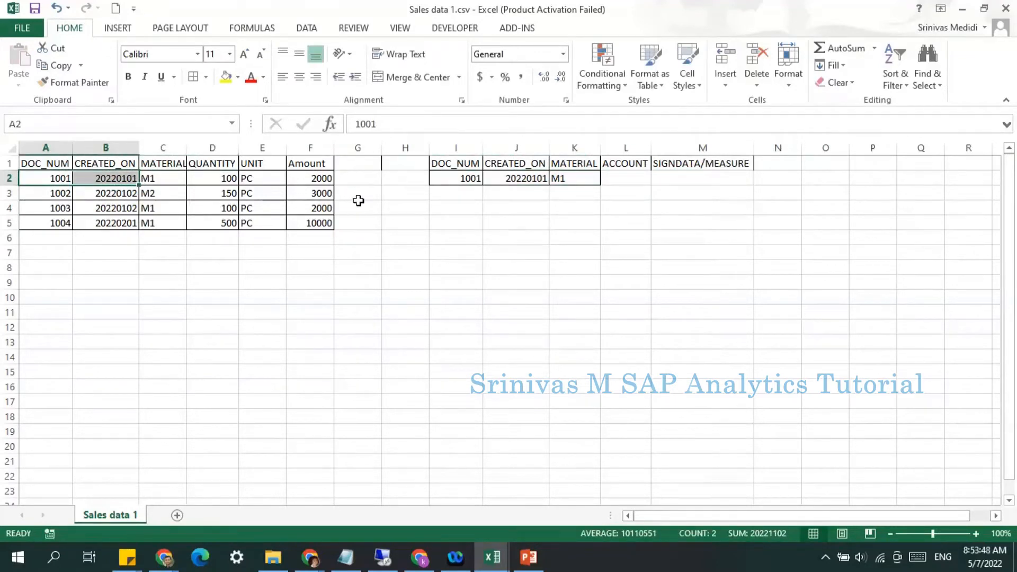
pyautogui.click(226, 162)
pyautogui.click(311, 165)
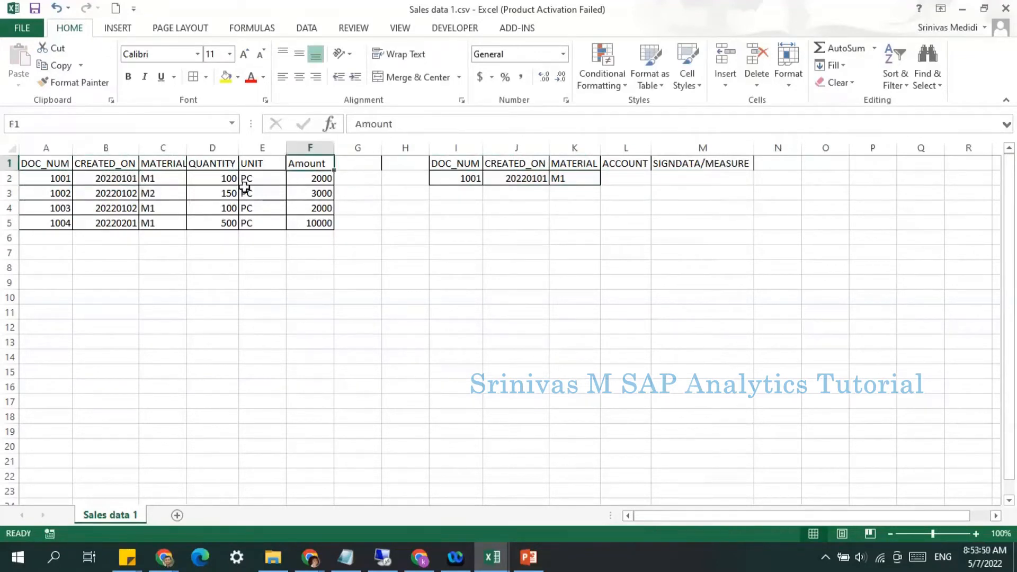
pyautogui.click(610, 179)
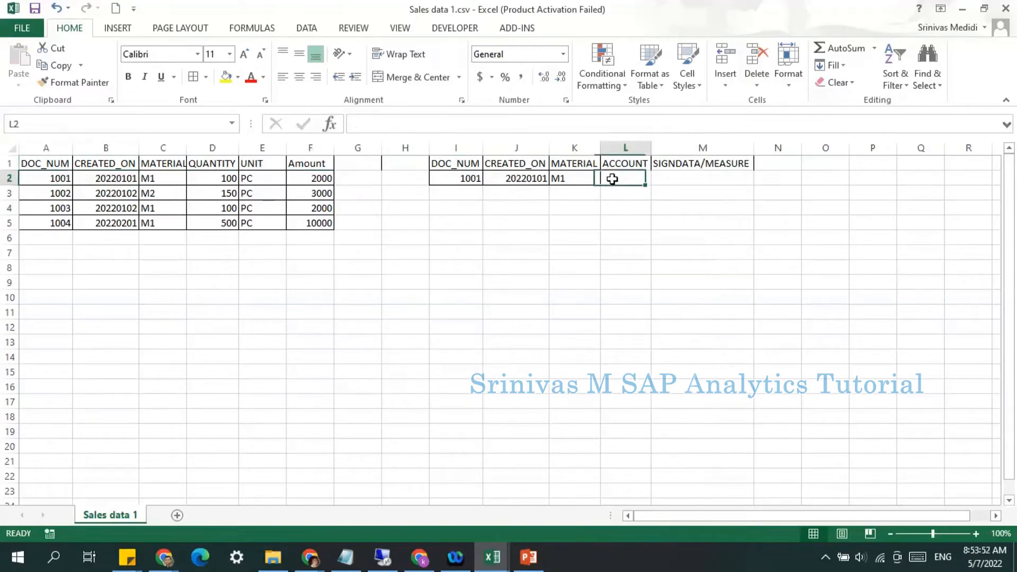
pyautogui.doubleClick(613, 179)
pyautogui.write('QUAN')
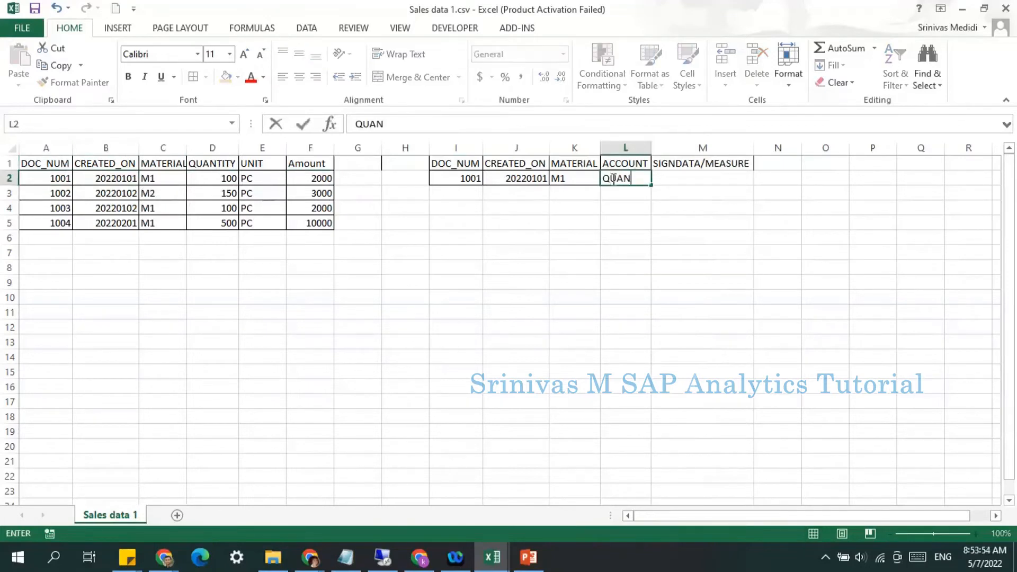
pyautogui.write('TITY')
pyautogui.hotkey('ctrl', 'Return')
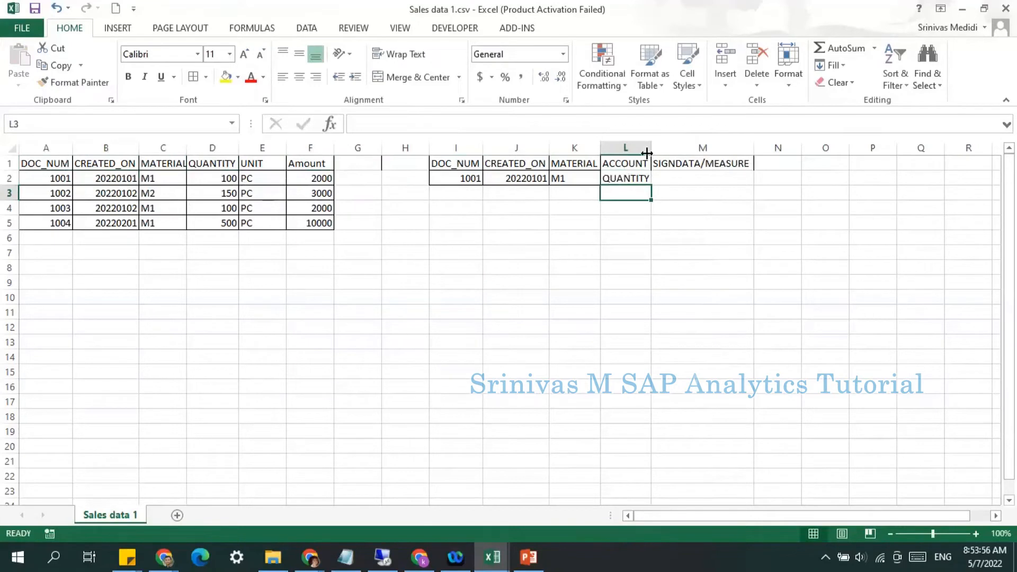
# Step: Enter AMOUNT as the account in cell L3
pyautogui.moveTo(648, 148); pyautogui.dragTo(650, 148)
pyautogui.click(630, 180)
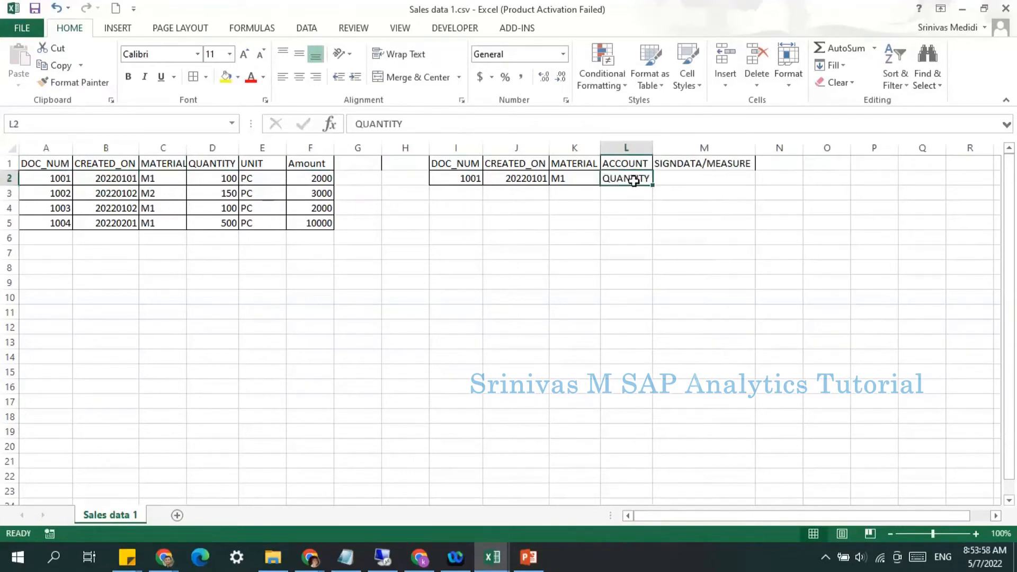
pyautogui.click(622, 190)
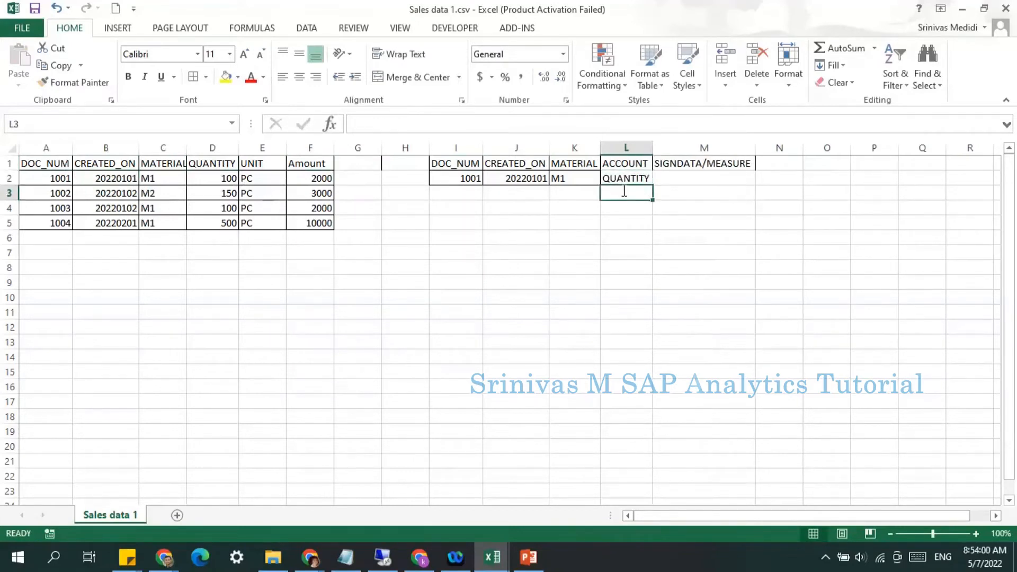
pyautogui.write('AMOUNT')
pyautogui.press('Return')
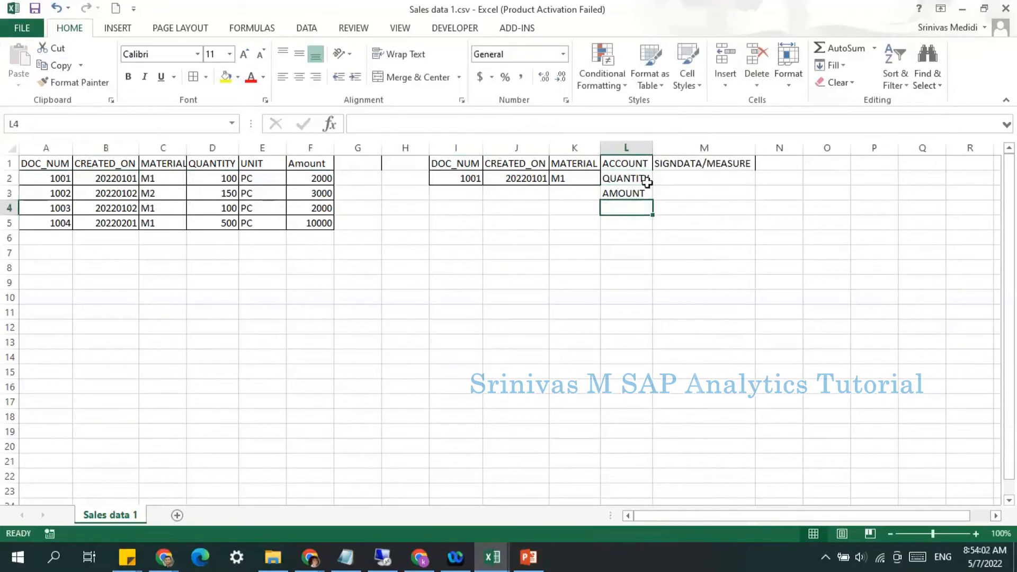
# Step: Enter the signdata values 100 in M2 and 2000 in M3
pyautogui.click(617, 181)
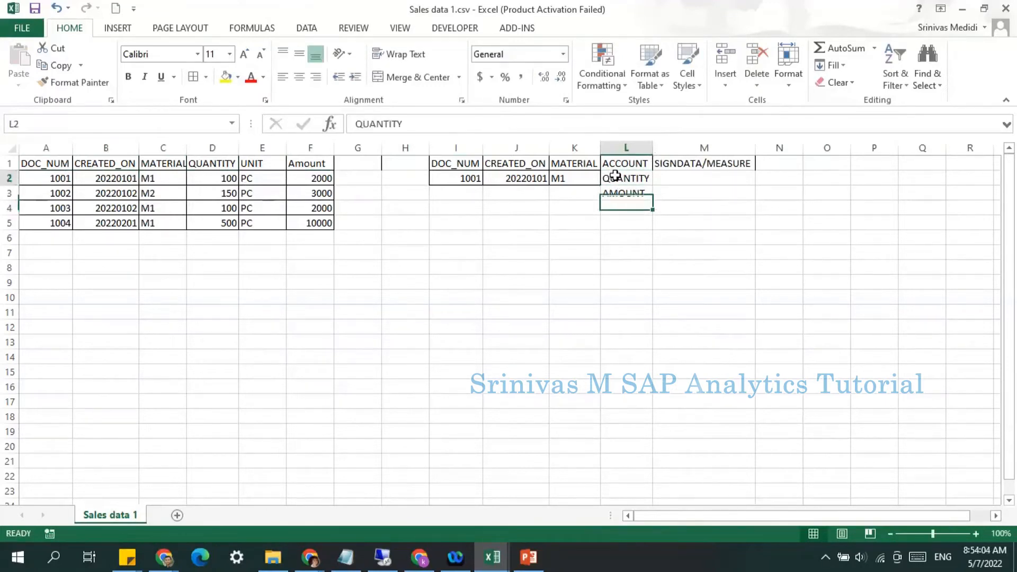
pyautogui.click(619, 194)
pyautogui.click(623, 177)
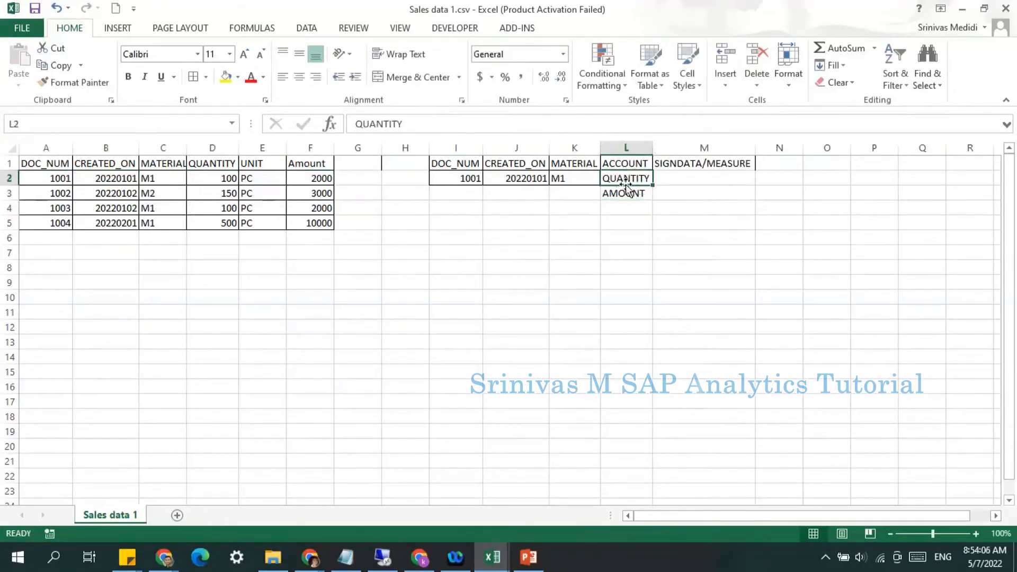
pyautogui.click(678, 179)
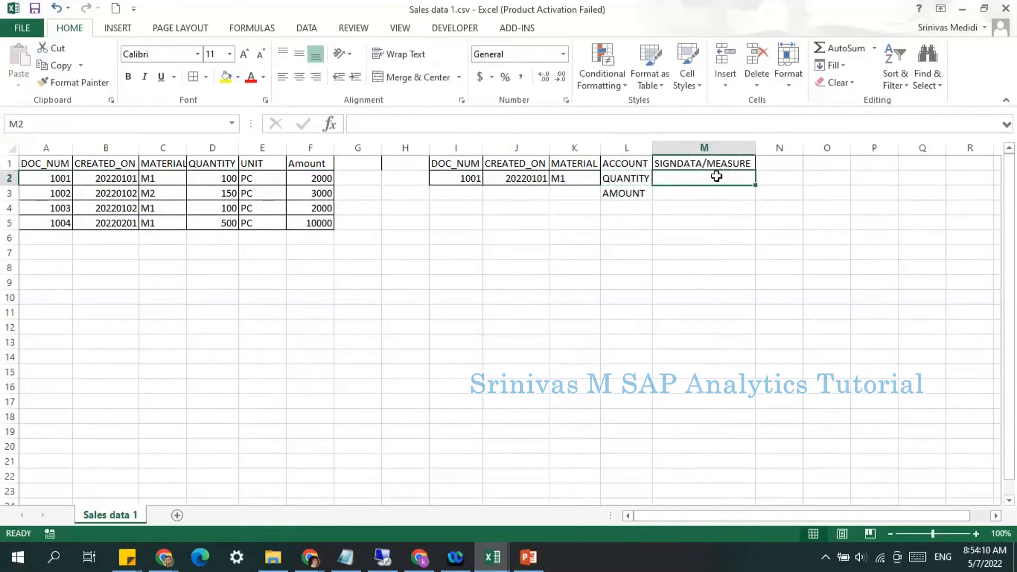
pyautogui.write('100')
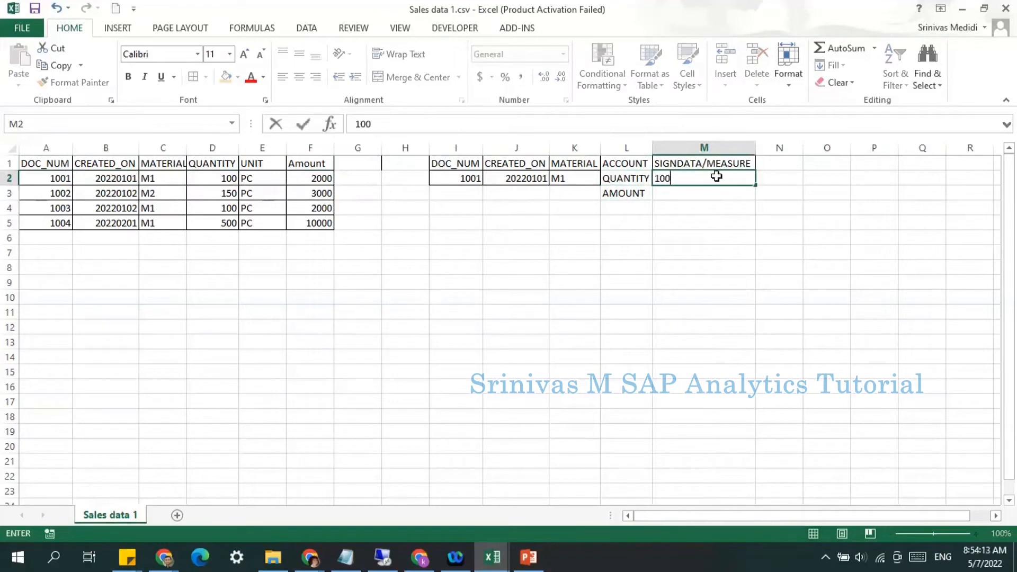
pyautogui.press('Return')
pyautogui.write('200')
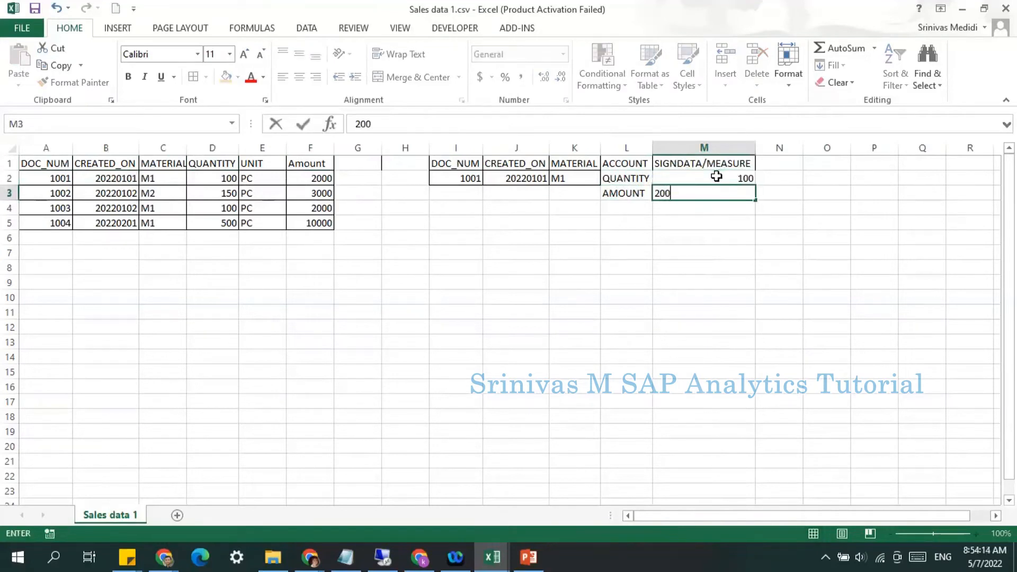
pyautogui.write('0')
pyautogui.press('Return')
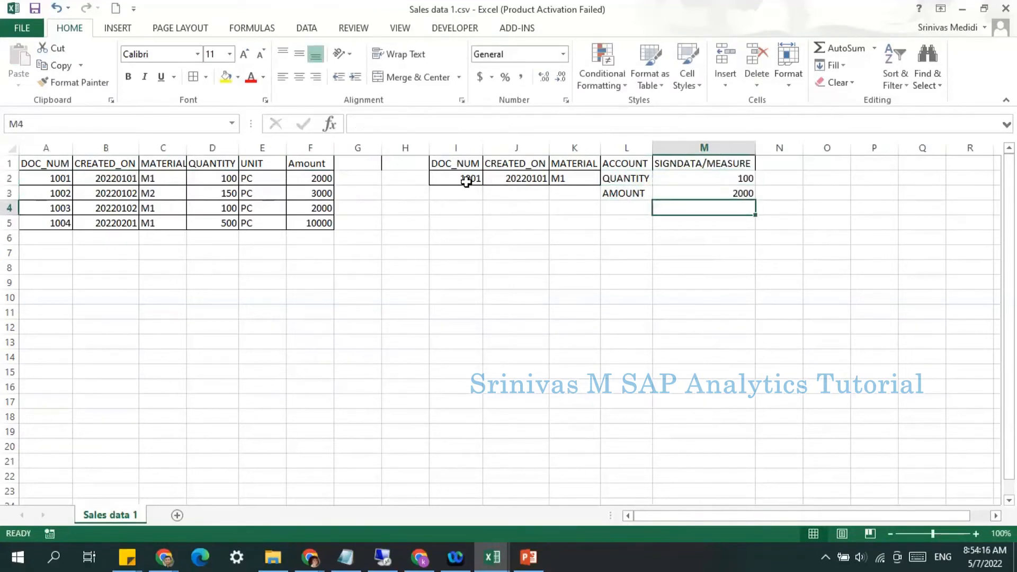
# Step: Copy the I2:K2 record values down into I3:K3
pyautogui.moveTo(467, 182); pyautogui.dragTo(556, 178)
pyautogui.hotkey('ctrl', 'c')
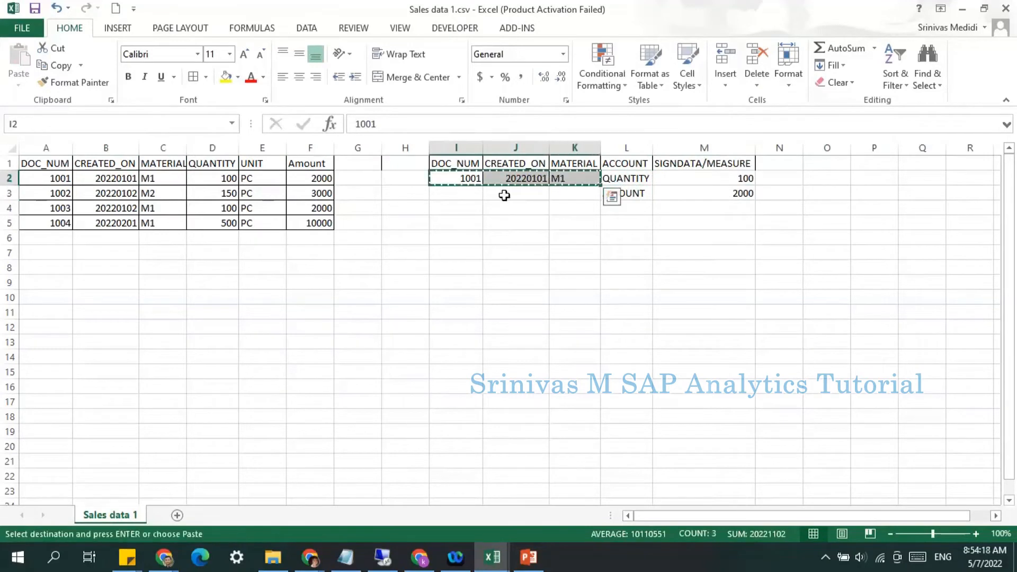
pyautogui.click(454, 193)
pyautogui.hotkey('ctrl', 'v')
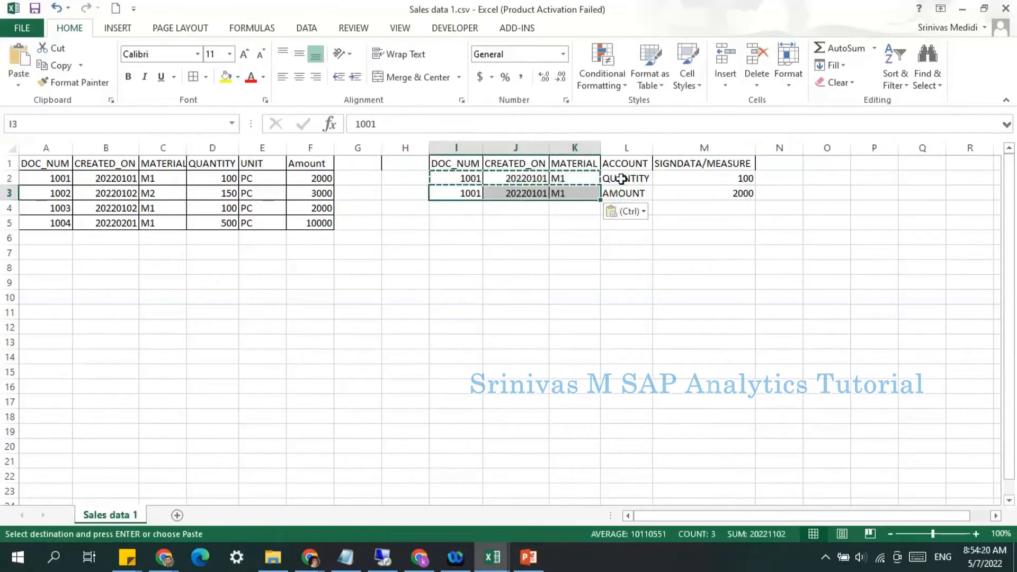
# Step: Add a DISCOUNT header in cell G1 of the source table
pyautogui.click(636, 149)
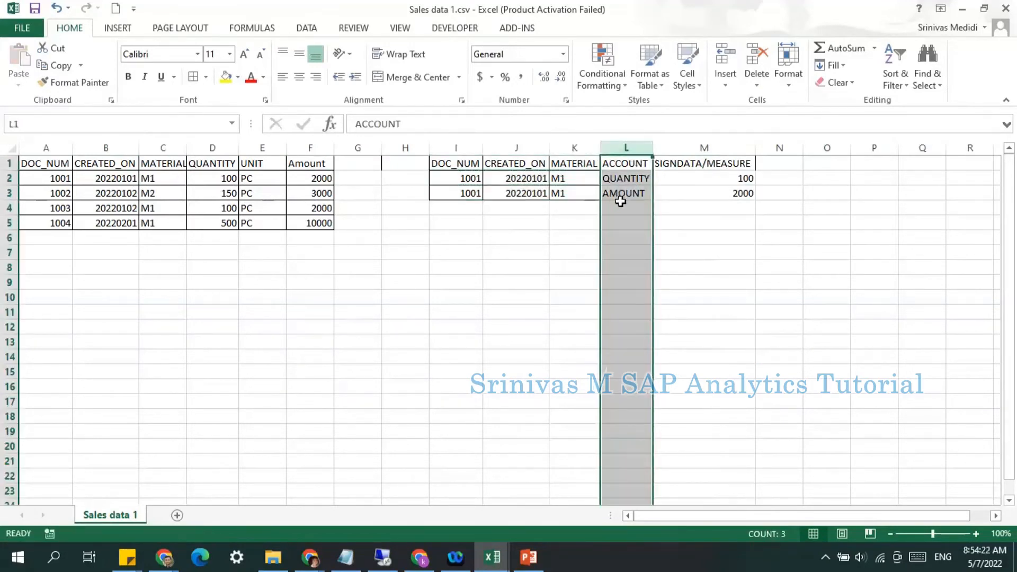
pyautogui.click(349, 164)
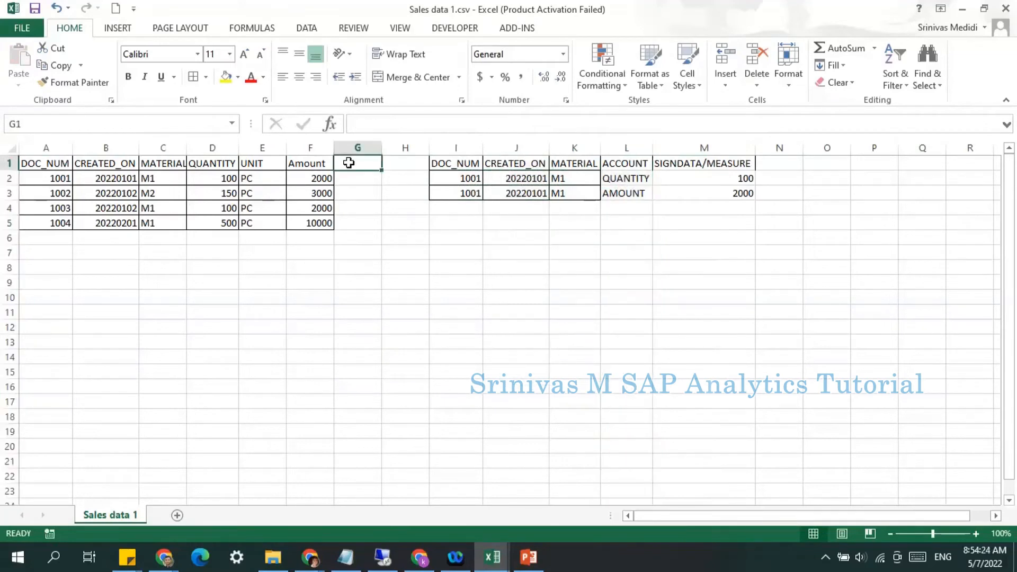
pyautogui.write('DISCO')
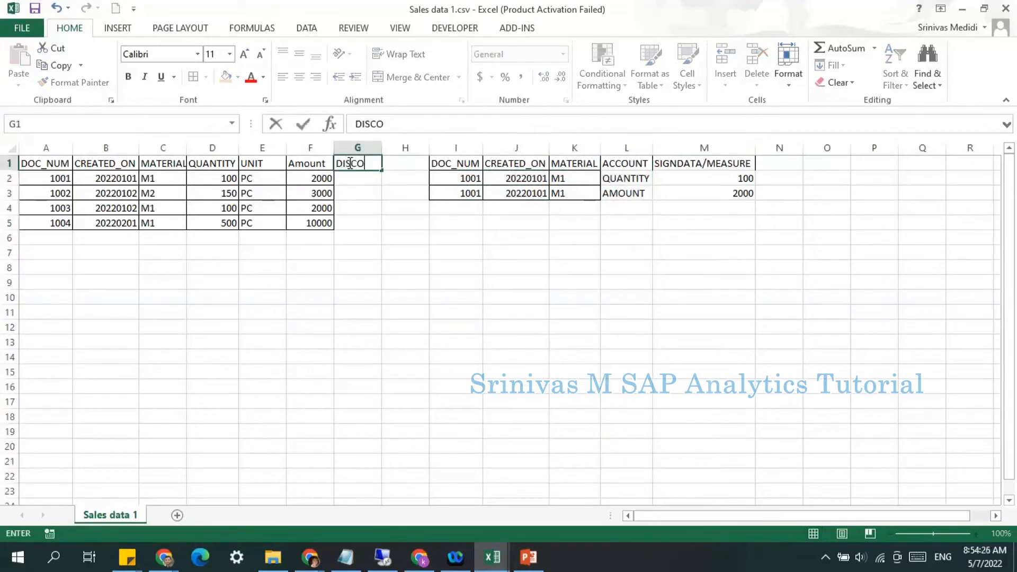
pyautogui.write('UNT')
pyautogui.press('Return')
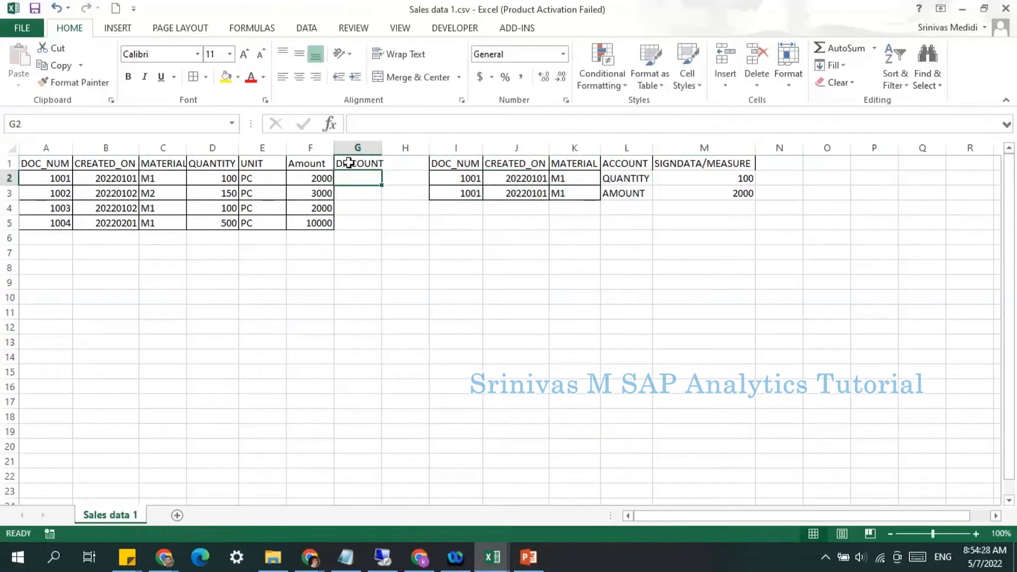
# Step: Copy the I3:K3 record values into I4:K4 and enter DISCOUNT as the account in L4
pyautogui.click(469, 207)
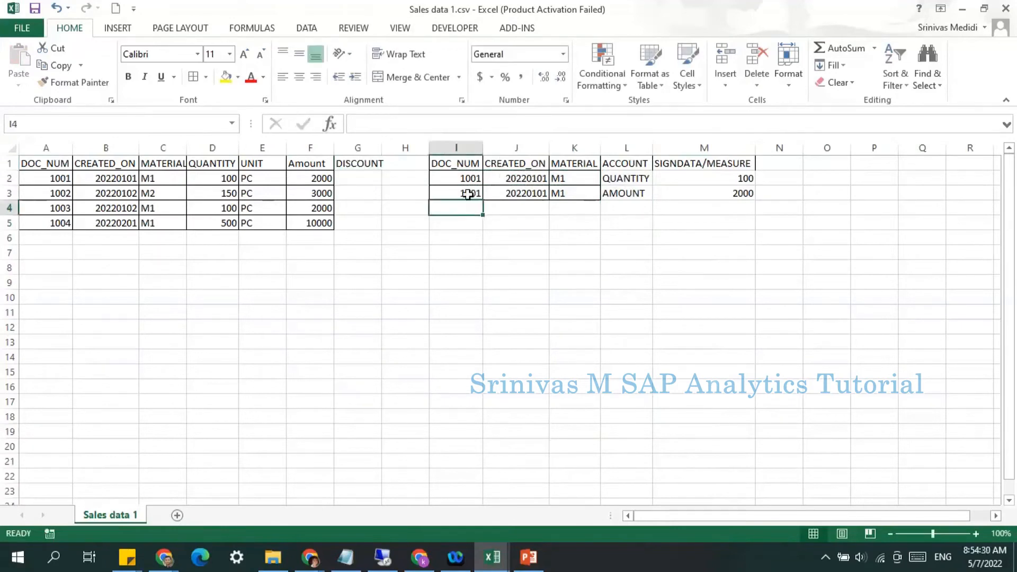
pyautogui.moveTo(465, 196); pyautogui.dragTo(546, 195)
pyautogui.hotkey('ctrl', 'c')
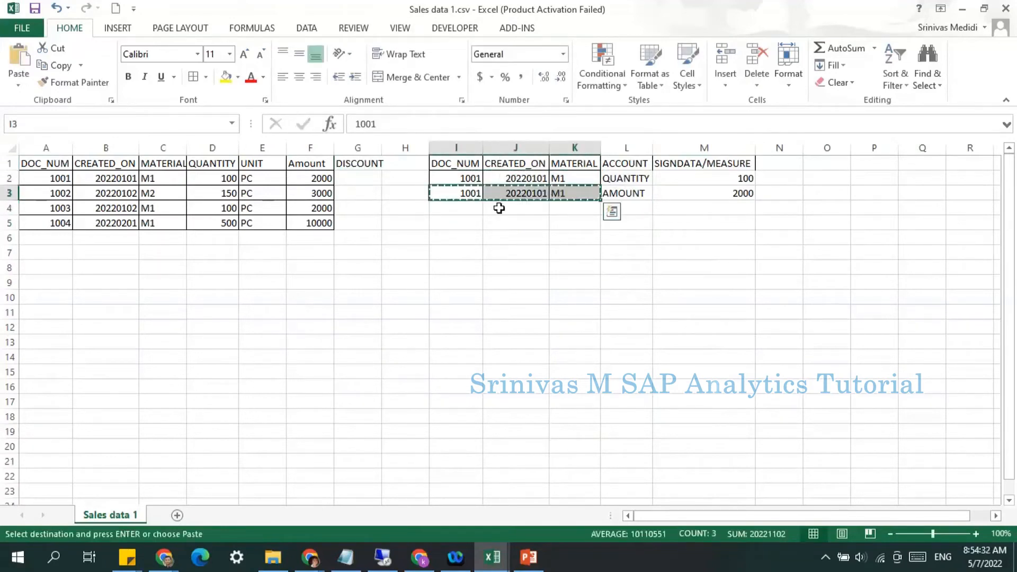
pyautogui.click(470, 206)
pyautogui.hotkey('ctrl', 'v')
pyautogui.click(631, 207)
pyautogui.write('DISCOUNT')
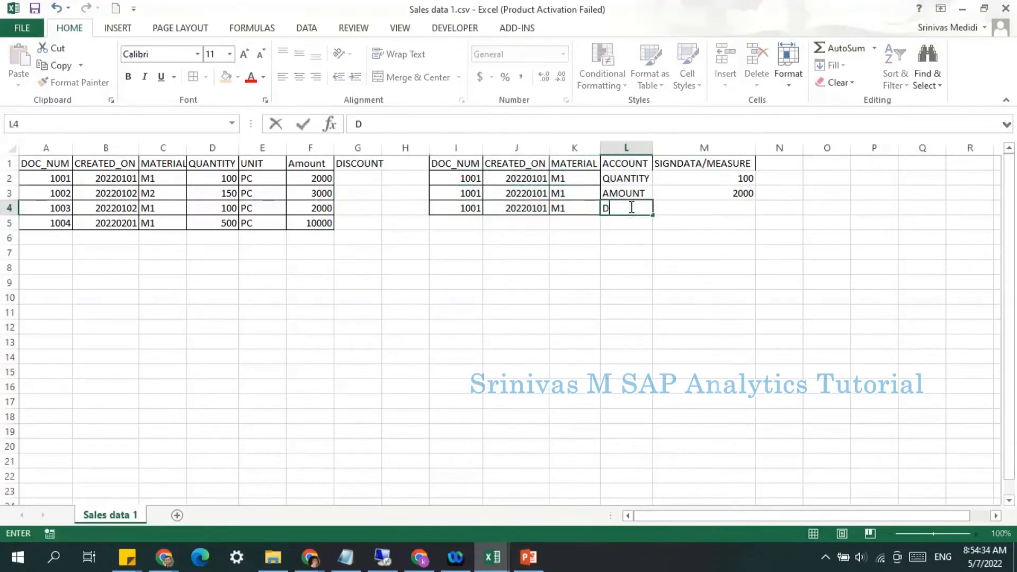
pyautogui.press('Return')
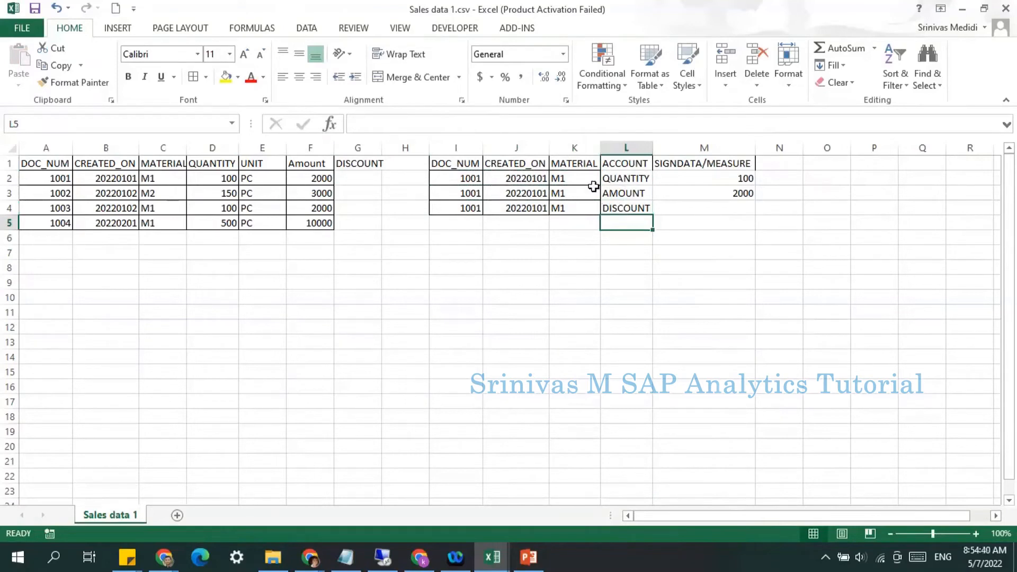
# Step: Clear the DISCOUNT record from row 4 of the account table in I4:L4
pyautogui.moveTo(461, 148); pyautogui.dragTo(683, 150)
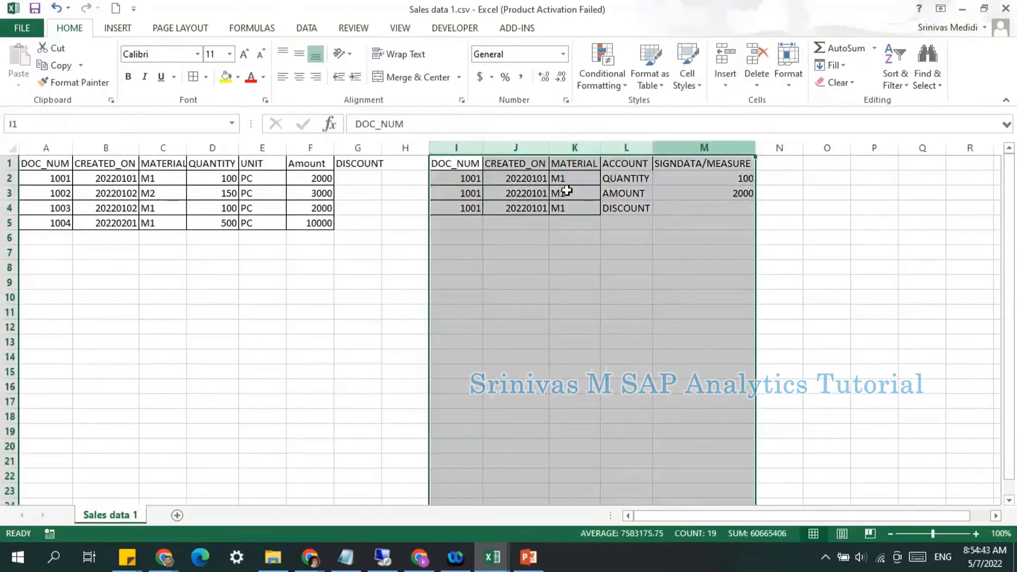
pyautogui.click(609, 204)
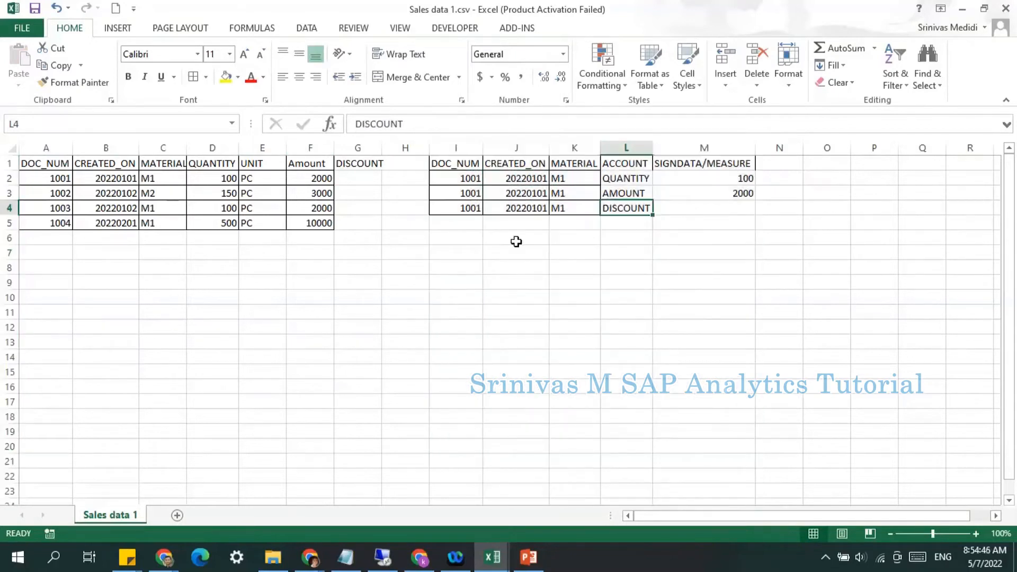
pyautogui.moveTo(461, 166); pyautogui.dragTo(721, 211)
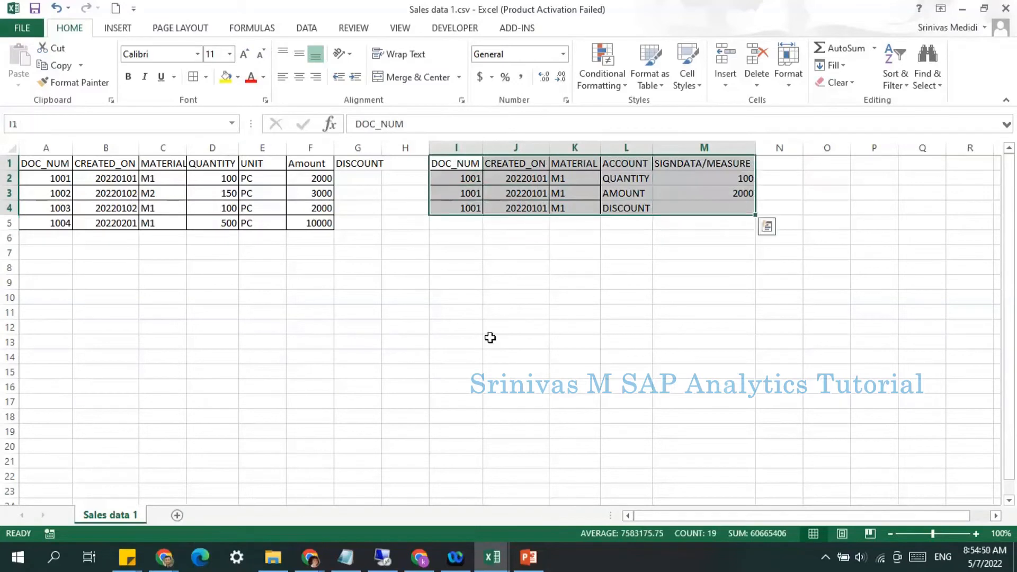
pyautogui.moveTo(100, 282); pyautogui.dragTo(331, 277)
pyautogui.moveTo(629, 179); pyautogui.dragTo(626, 210)
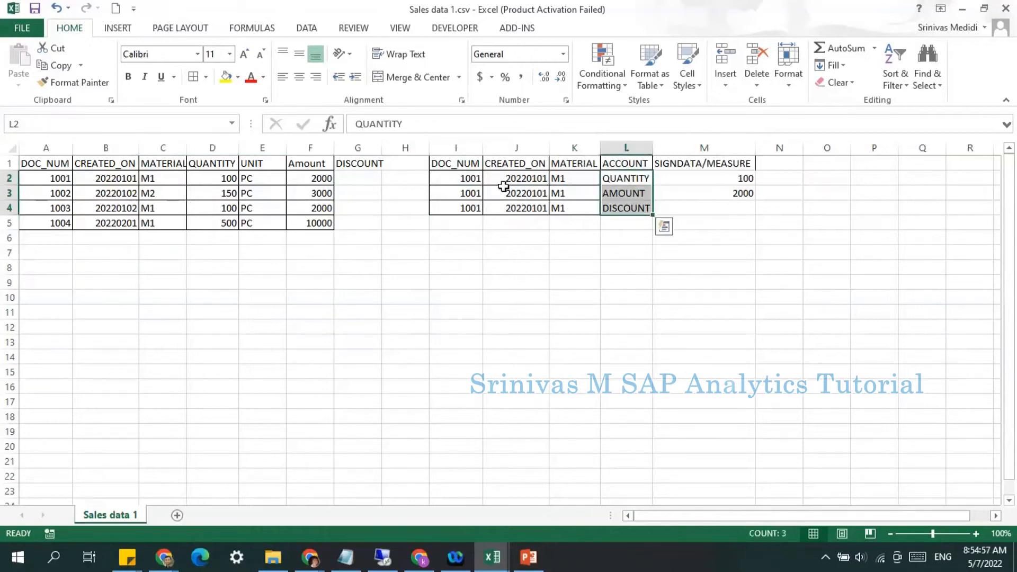
pyautogui.click(627, 175)
pyautogui.click(623, 194)
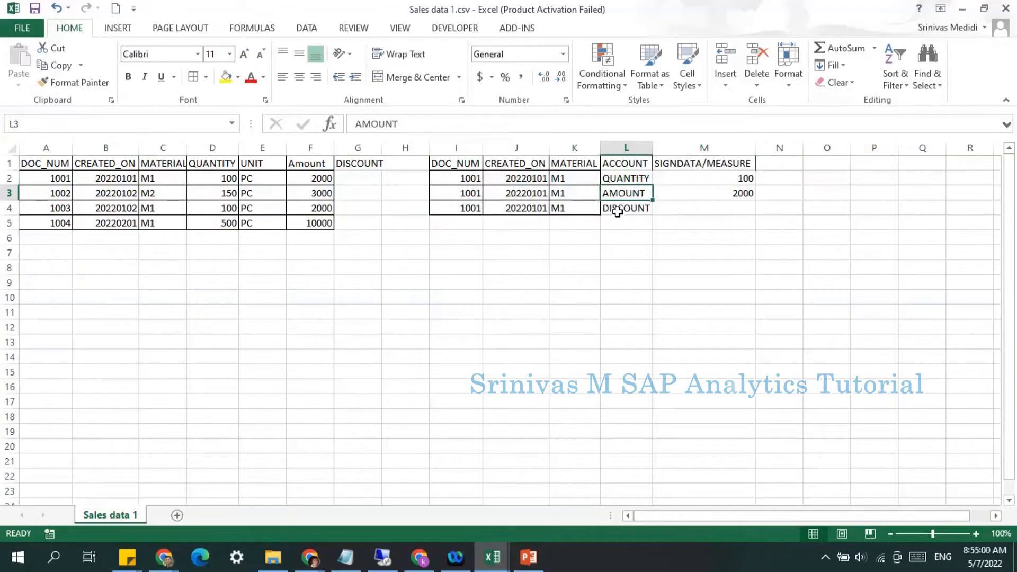
pyautogui.click(618, 211)
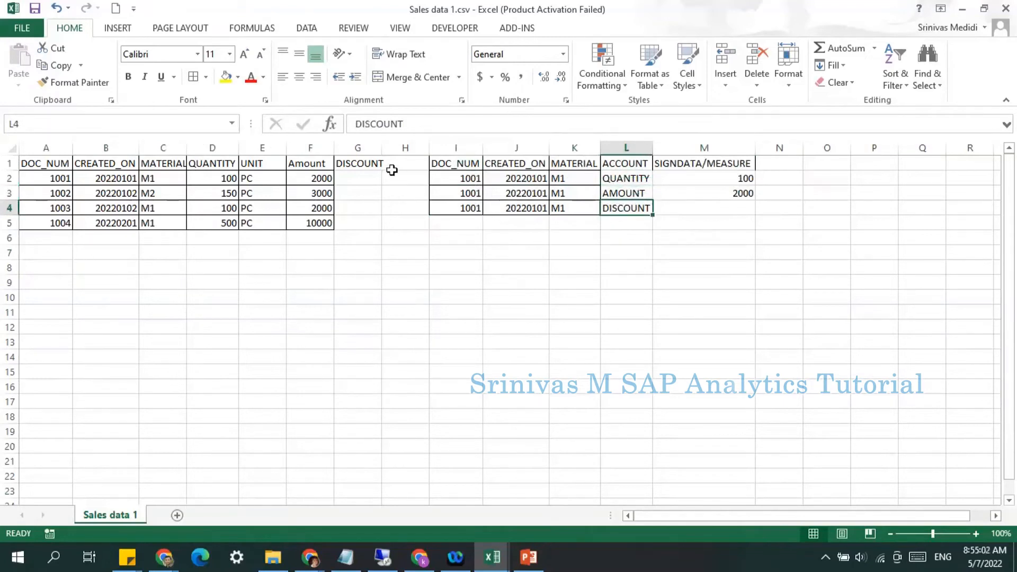
pyautogui.moveTo(475, 208); pyautogui.dragTo(620, 209)
pyautogui.press('Delete')
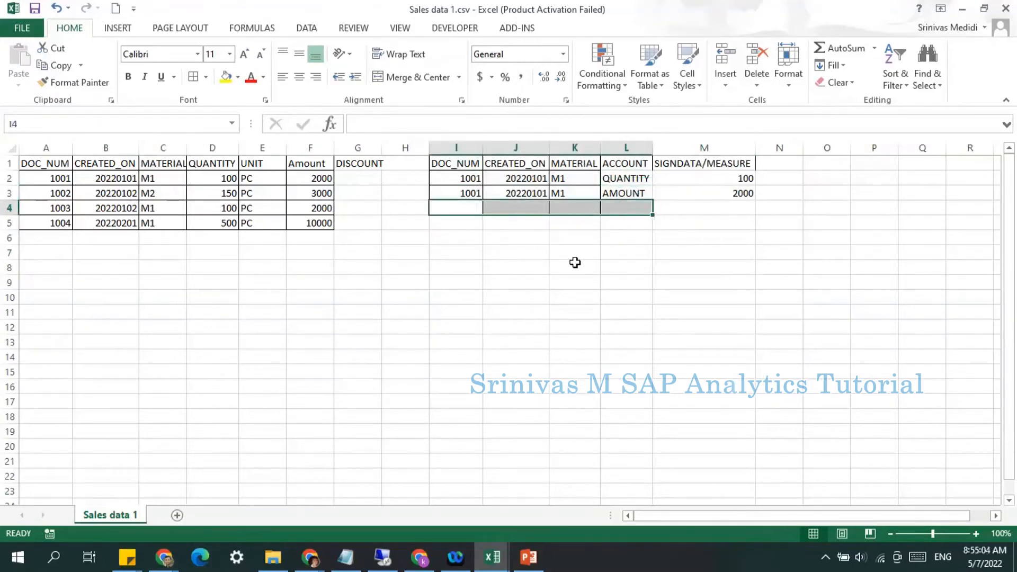
# Step: Delete the DISCOUNT header from cell G1 of the source table
pyautogui.click(575, 262)
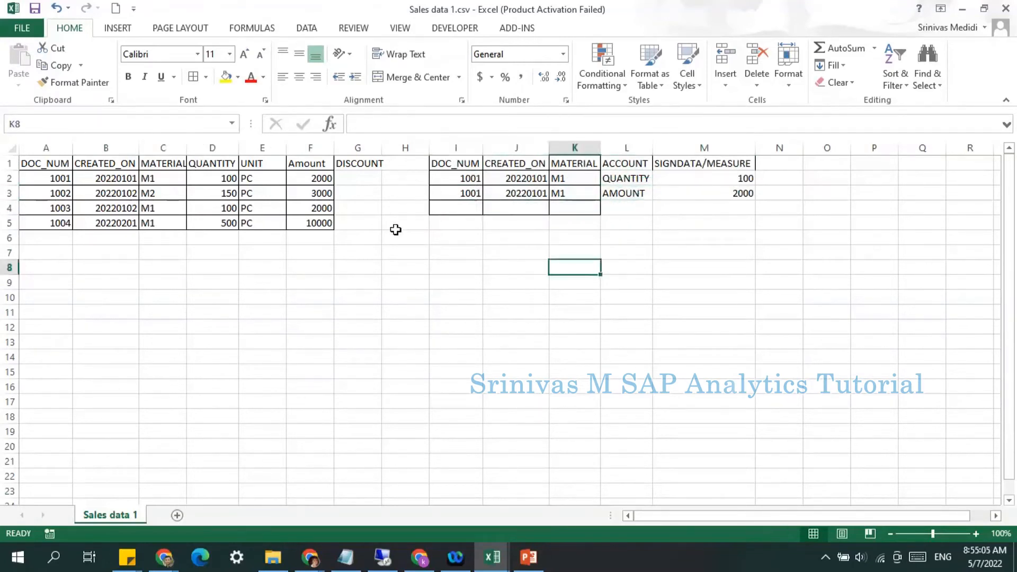
pyautogui.click(360, 158)
pyautogui.press('Delete')
pyautogui.click(313, 281)
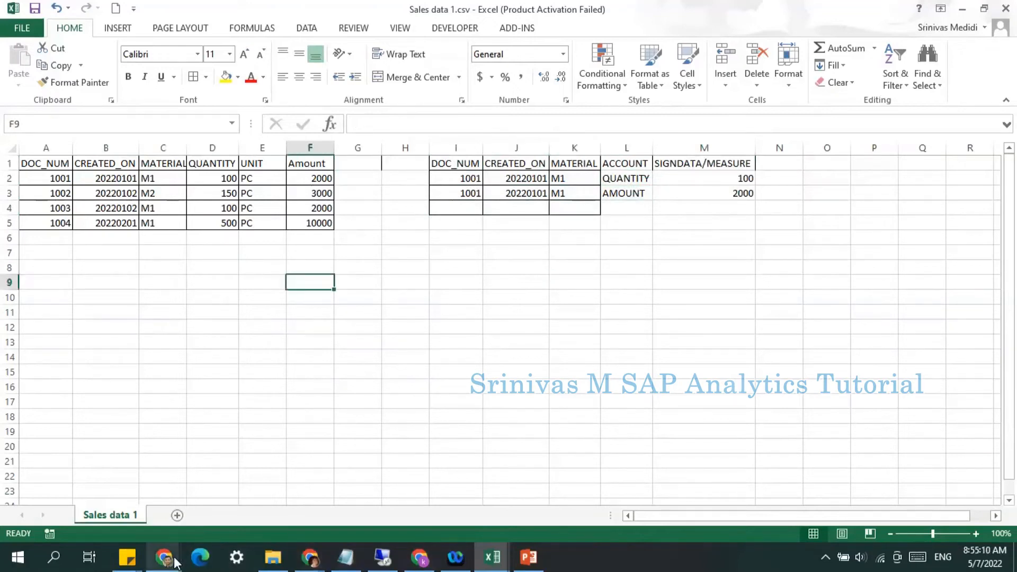
# Step: Compare the QUANTITY values in the sheet with the Sales Data 1 model data in SAP Analytics Cloud
pyautogui.moveTo(175, 563)
pyautogui.click(246, 498)
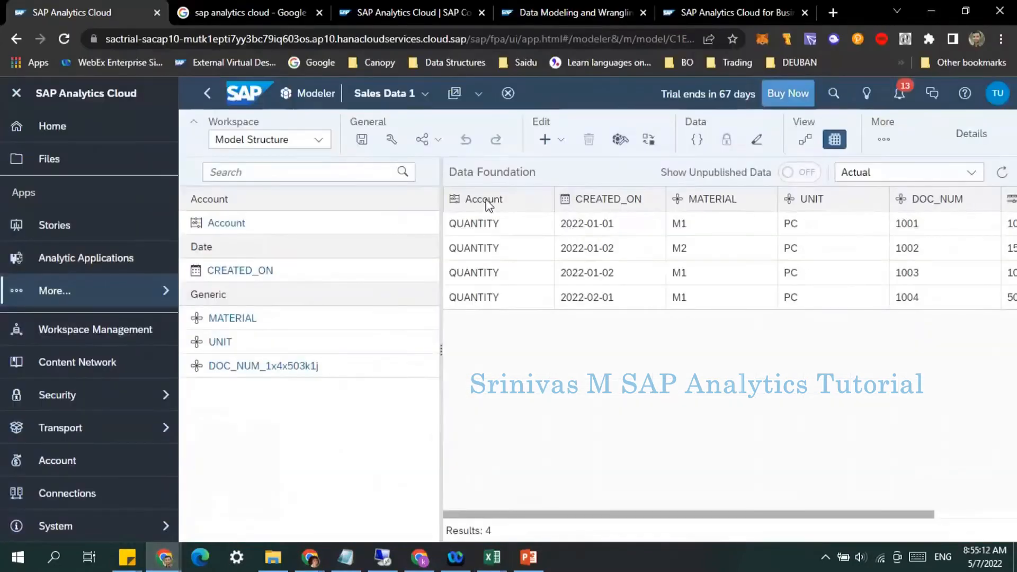
pyautogui.click(931, 11)
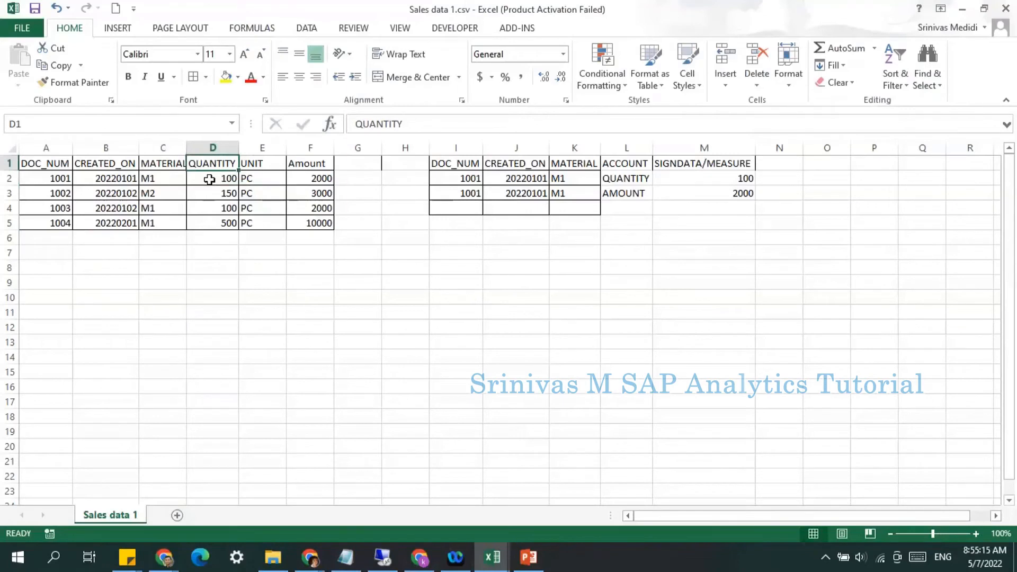
pyautogui.moveTo(209, 180); pyautogui.dragTo(216, 227)
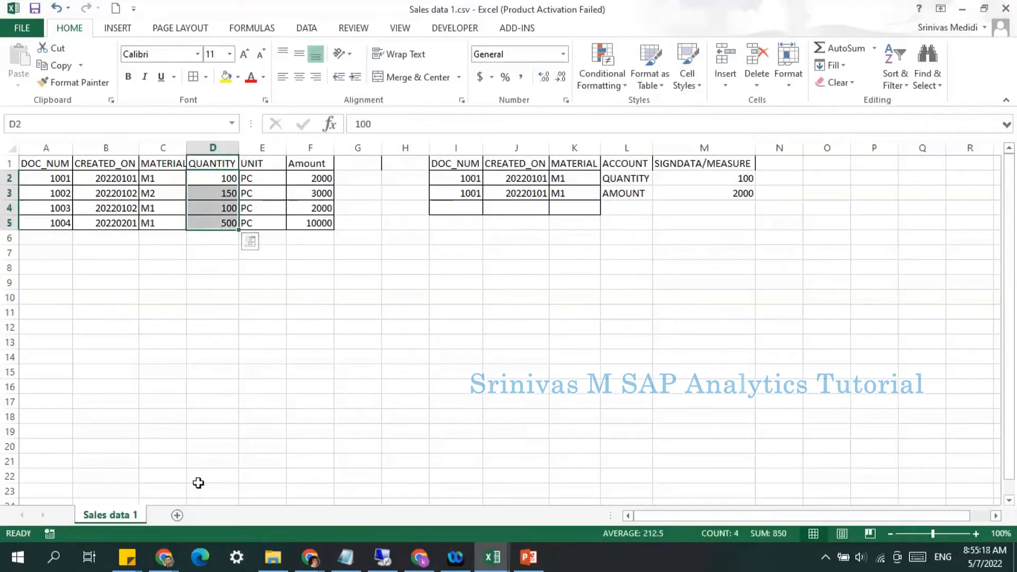
pyautogui.click(163, 557)
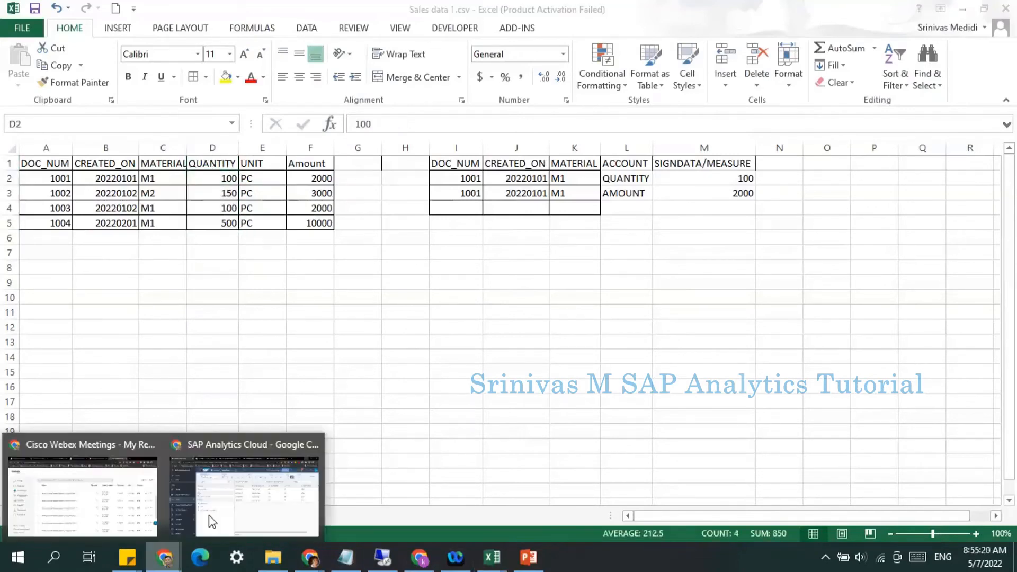
pyautogui.click(212, 522)
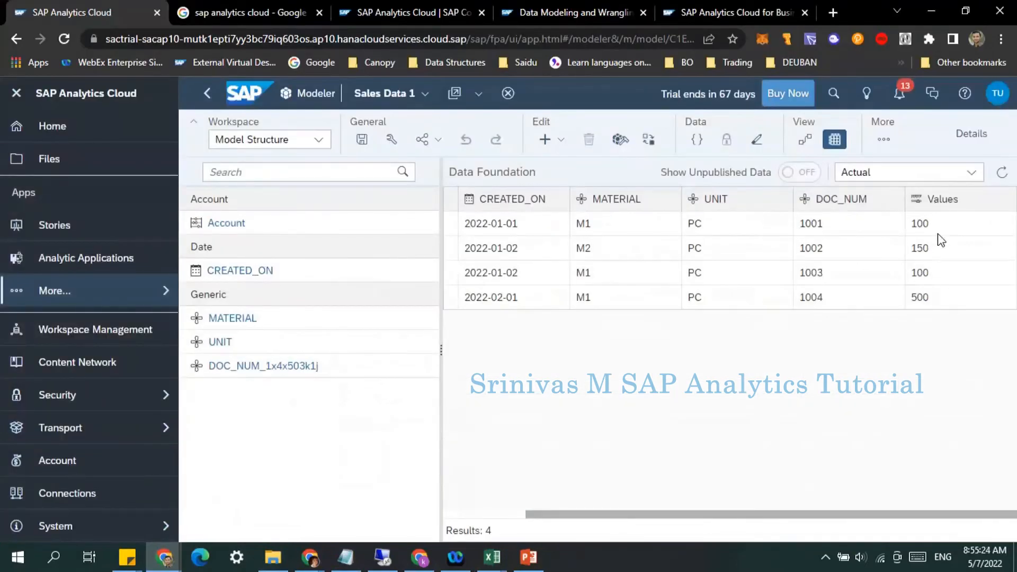
pyautogui.click(493, 556)
pyautogui.click(626, 504)
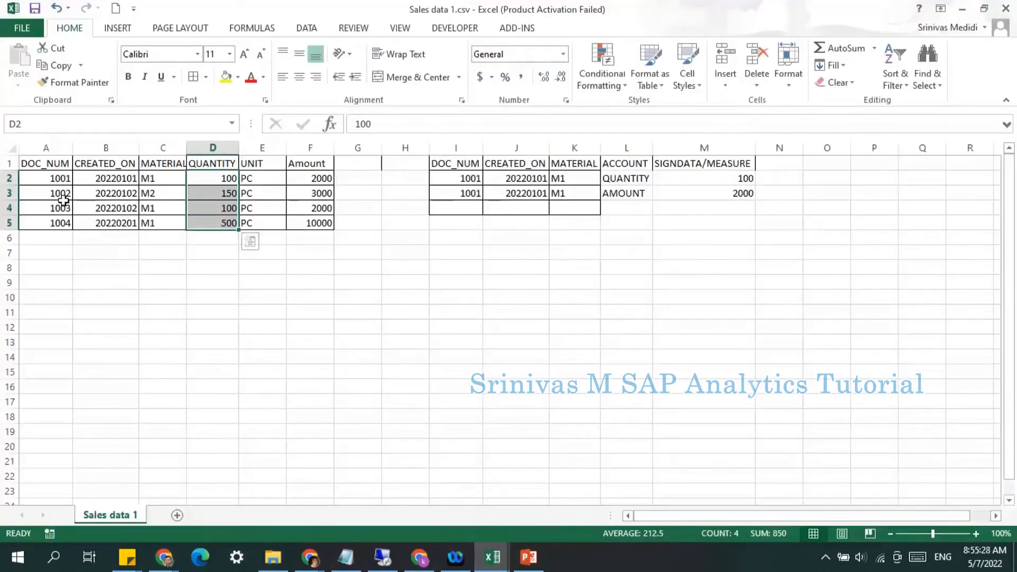
# Step: Copy the 1002 record's DOC_NUM, CREATED_ON and MATERIAL values from A3:C3 into I4:K4 and I5:K5
pyautogui.moveTo(34, 164); pyautogui.dragTo(324, 196)
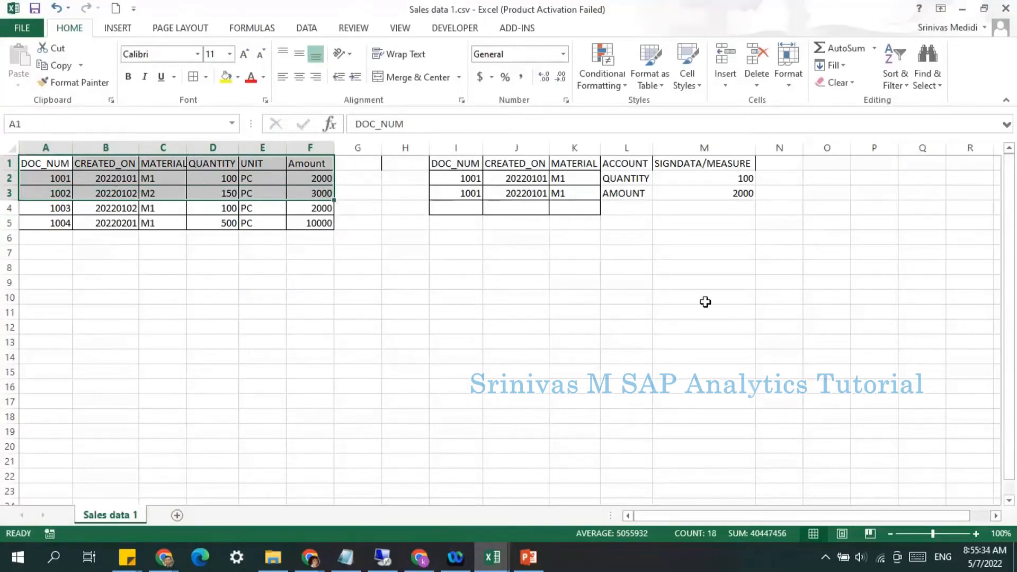
pyautogui.click(449, 183)
pyautogui.click(647, 183)
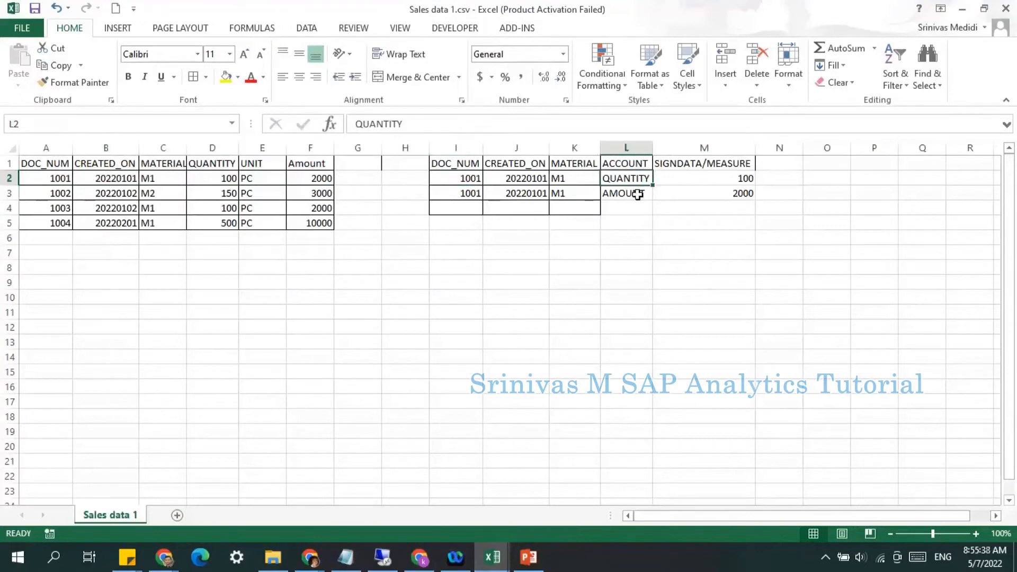
pyautogui.moveTo(463, 181); pyautogui.dragTo(575, 180)
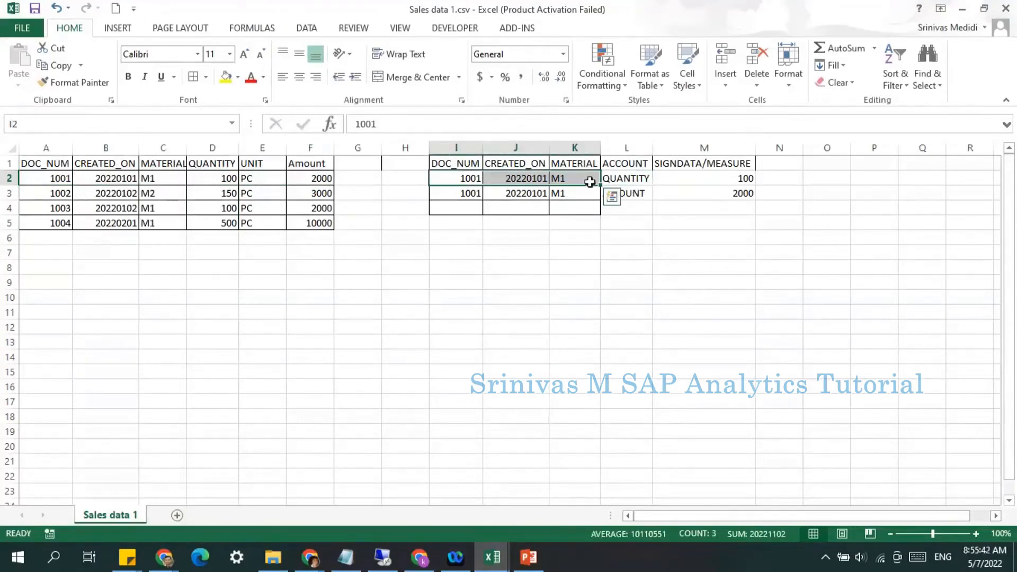
pyautogui.click(635, 194)
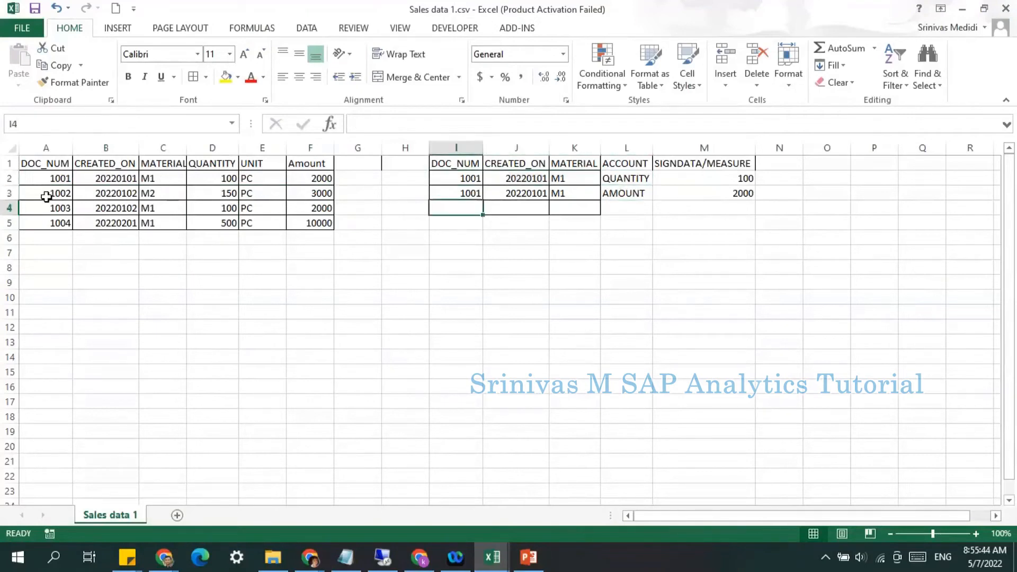
pyautogui.moveTo(48, 194); pyautogui.dragTo(178, 194)
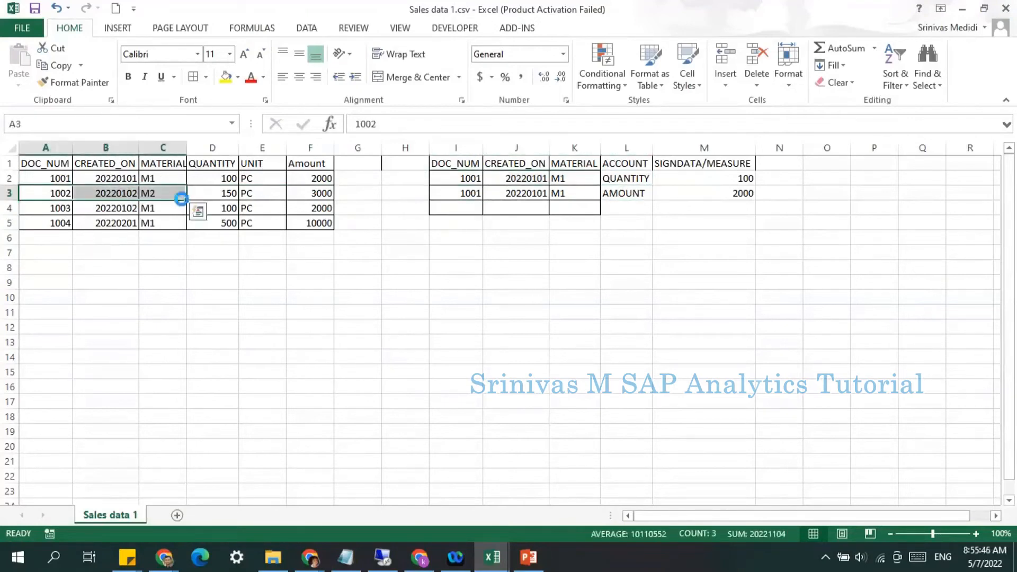
pyautogui.hotkey('ctrl', 'c')
pyautogui.click(439, 213)
pyautogui.hotkey('ctrl', 'v')
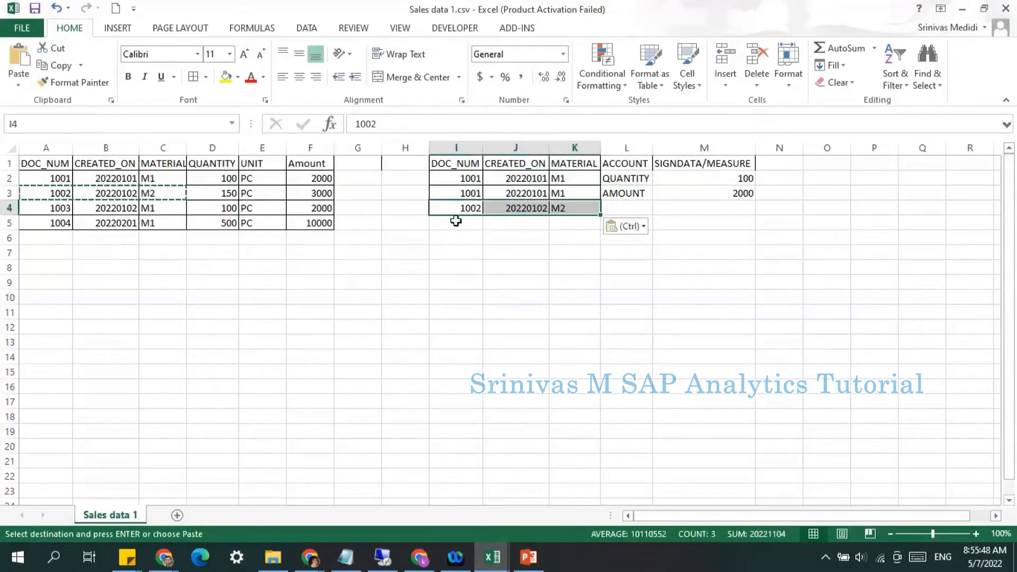
pyautogui.click(457, 221)
pyautogui.hotkey('ctrl', 'v')
# Step: Copy the QUANTITY and AMOUNT account labels from L2:L3 into L4:L5
pyautogui.moveTo(616, 180); pyautogui.dragTo(617, 193)
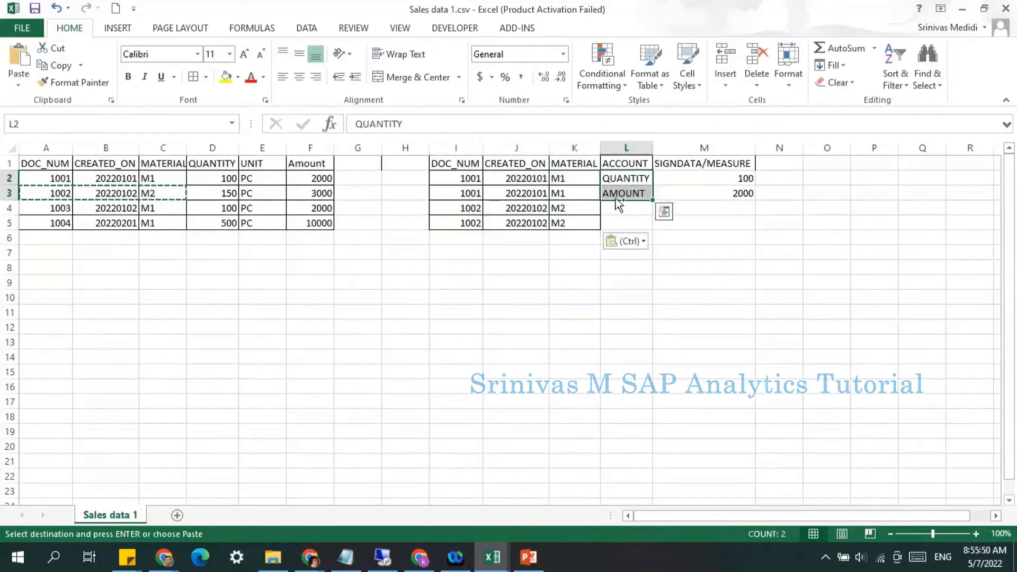
pyautogui.hotkey('ctrl', 'c')
pyautogui.click(615, 213)
pyautogui.hotkey('ctrl', 'v')
pyautogui.press('Escape')
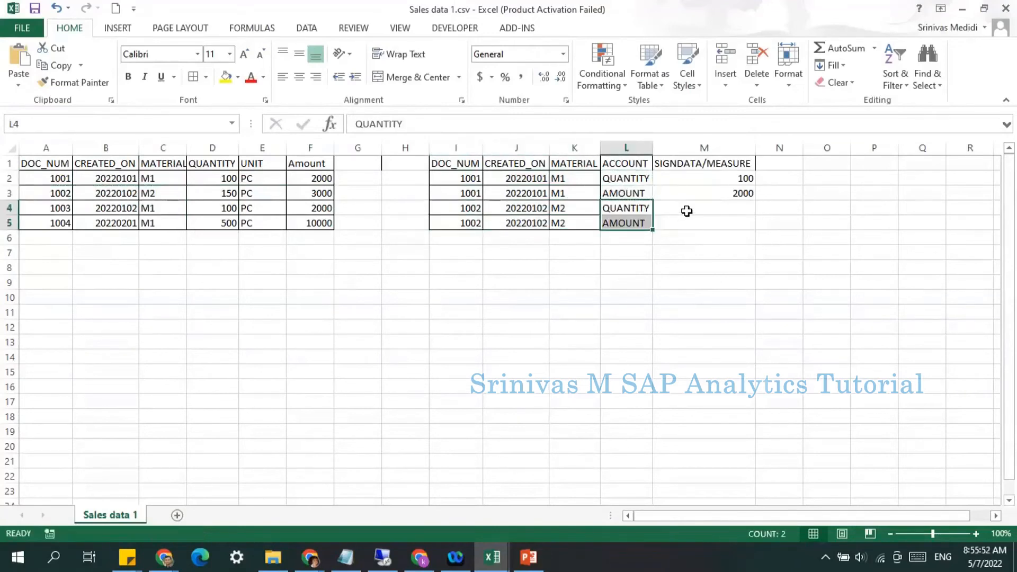
# Step: Enter the signdata values 150 in M4 and 3000 in M5
pyautogui.click(686, 211)
pyautogui.write('150')
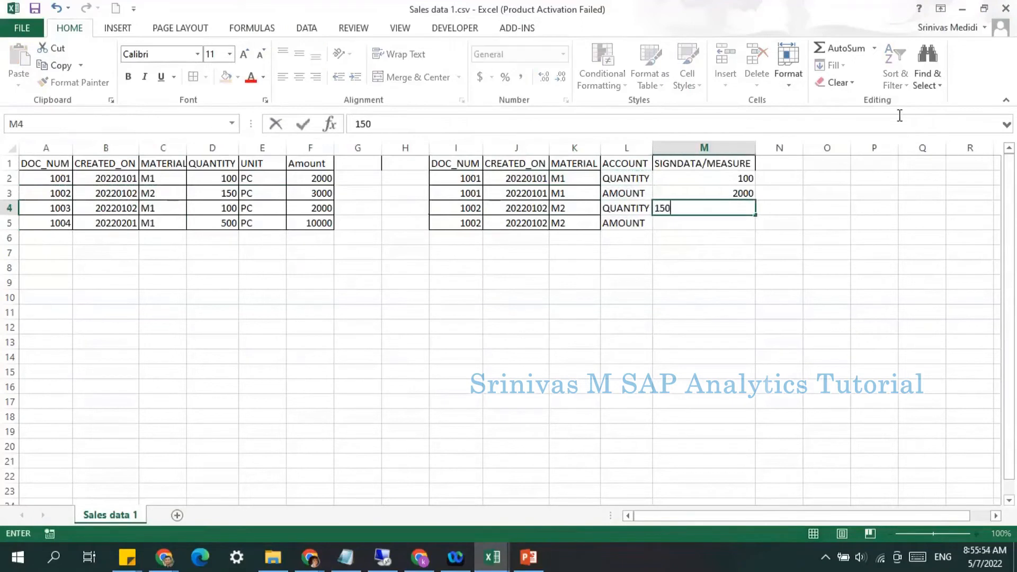
pyautogui.press('Tab')
pyautogui.write('30')
pyautogui.press('Escape')
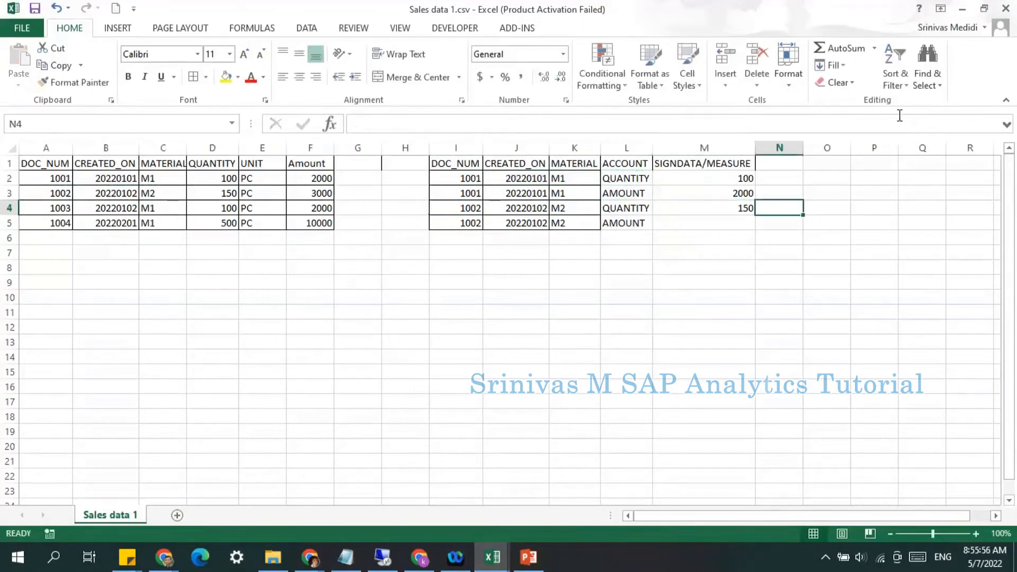
pyautogui.press('Right')
pyautogui.press('Down')
pyautogui.press('Left')
pyautogui.press('Left')
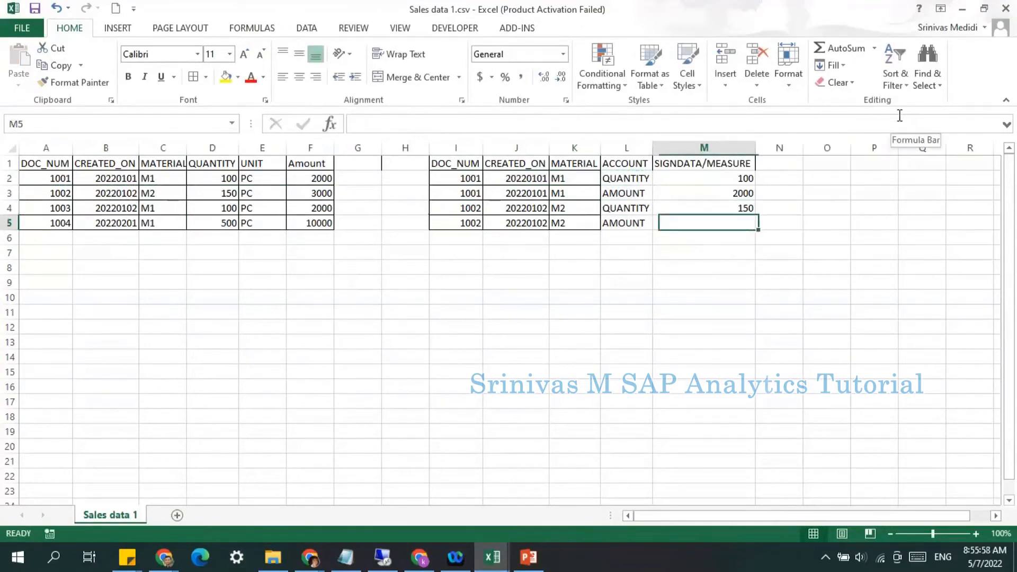
pyautogui.write('3000')
pyautogui.press('Return')
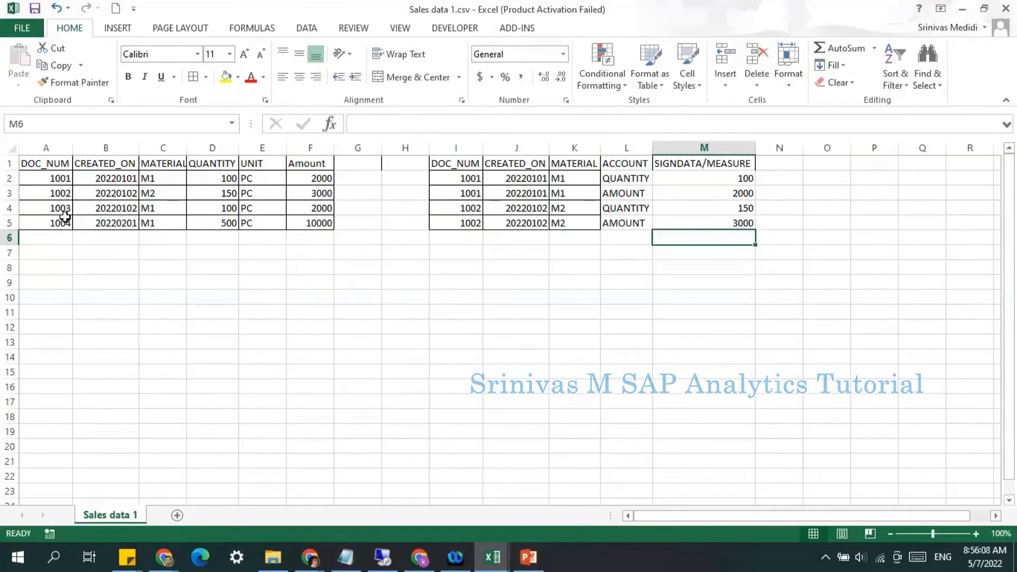
# Step: Create a new blank workbook and paste the I1:M5 account table into it
pyautogui.click(21, 29)
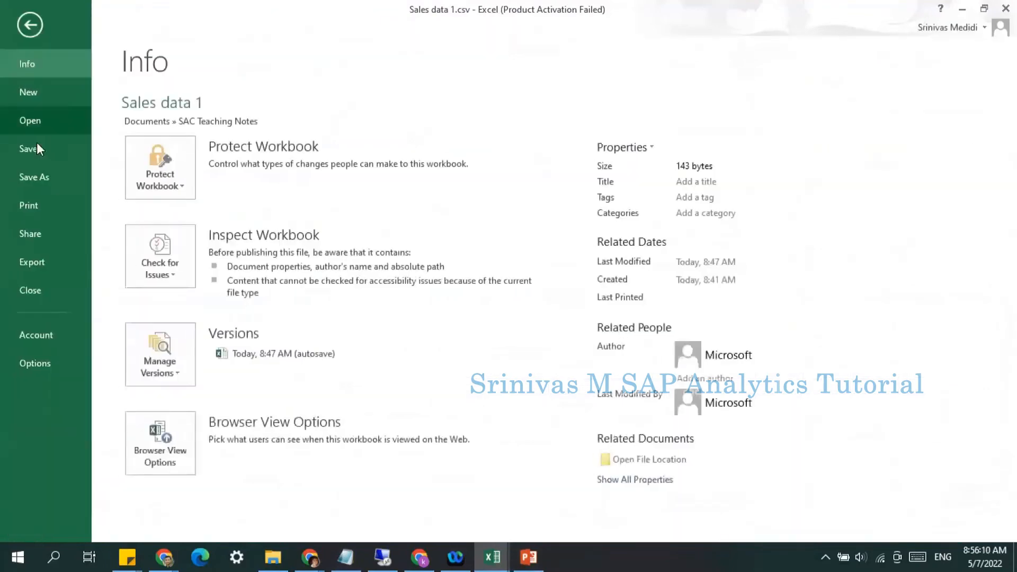
pyautogui.click(36, 89)
pyautogui.click(193, 247)
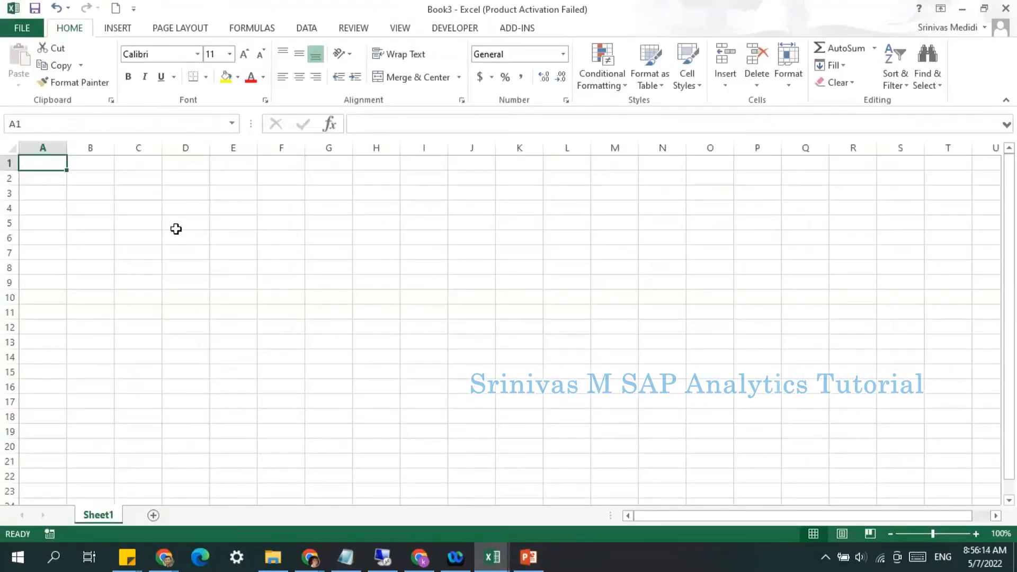
pyautogui.hotkey('alt', 'Tab')
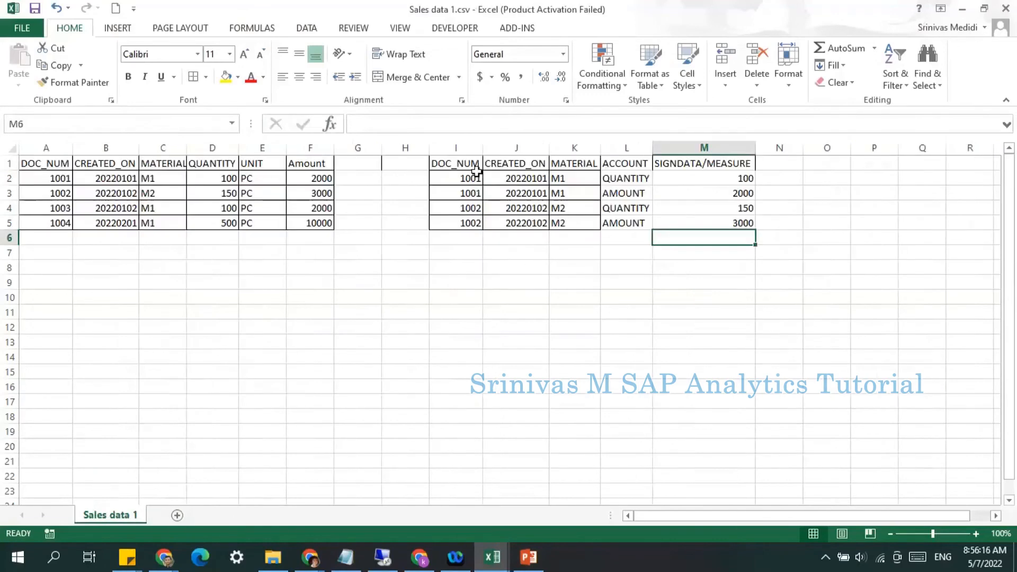
pyautogui.moveTo(475, 167); pyautogui.dragTo(679, 222)
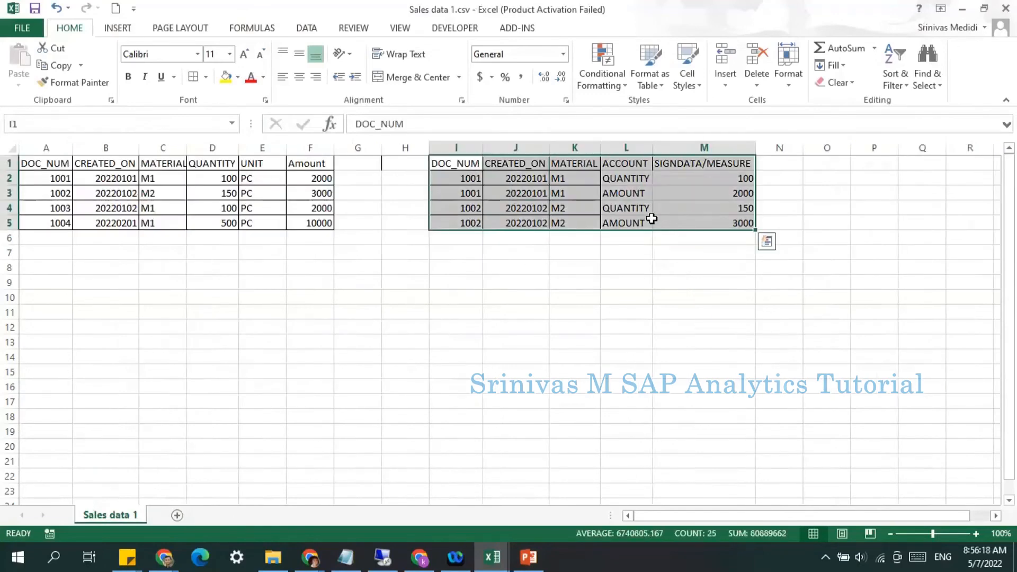
pyautogui.hotkey('ctrl', 'c')
pyautogui.hotkey('alt', 'Tab')
pyautogui.hotkey('ctrl', 'v')
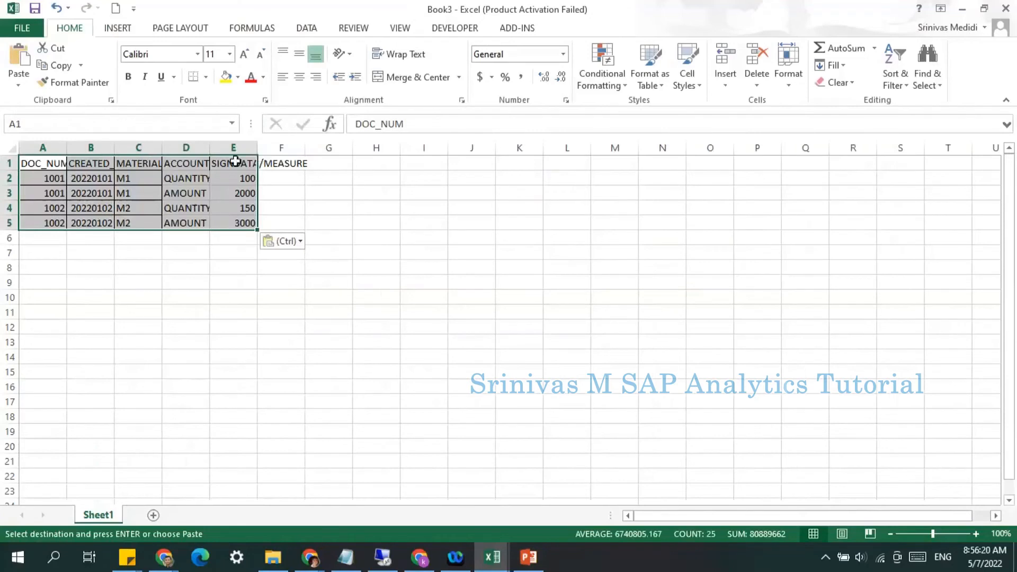
# Step: Rename the E1 header to SIGNDATA and autofit column E's width
pyautogui.click(235, 162)
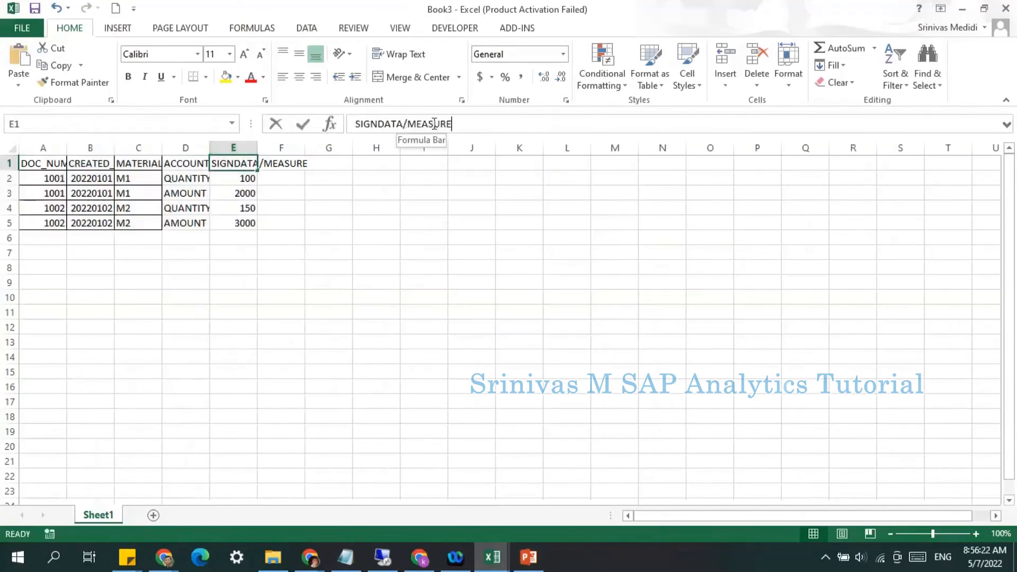
pyautogui.moveTo(404, 123); pyautogui.dragTo(504, 125)
pyautogui.press('Delete')
pyautogui.press('Return')
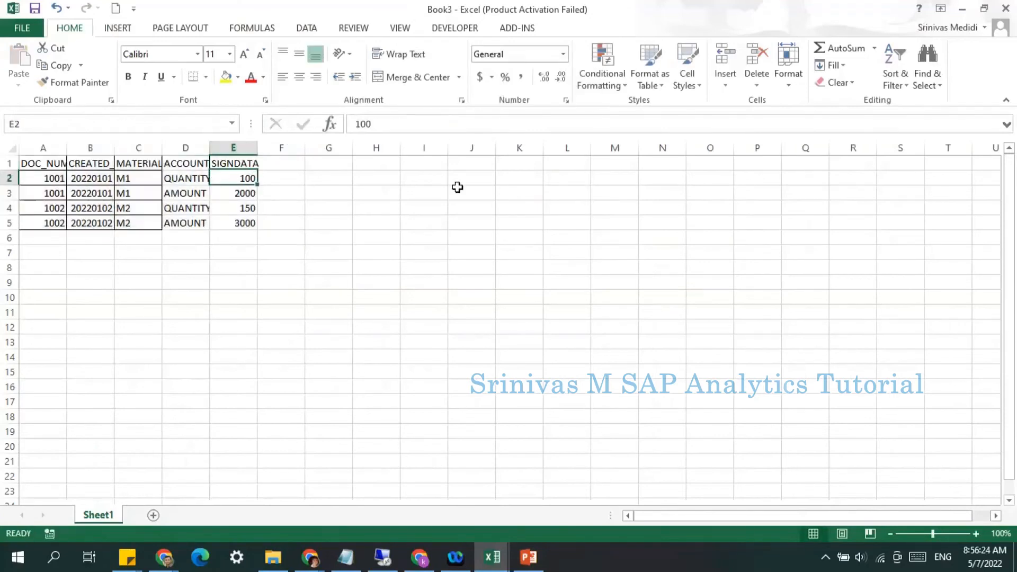
pyautogui.doubleClick(256, 151)
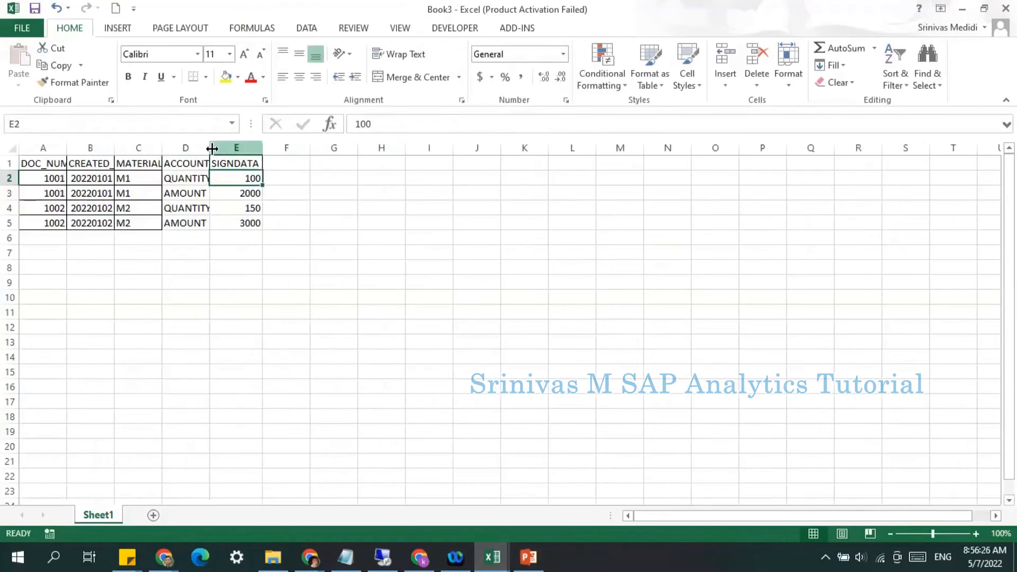
# Step: Add all borders to the A1:E5 table and autofit the widths of all columns
pyautogui.doubleClick(211, 150)
pyautogui.moveTo(56, 166); pyautogui.dragTo(262, 224)
pyautogui.click(208, 78)
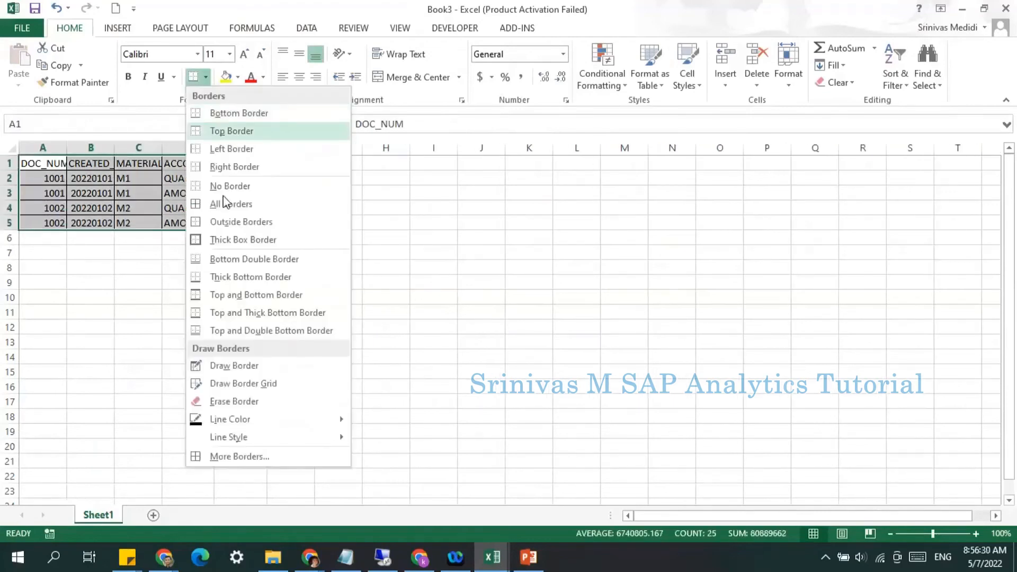
pyautogui.click(221, 203)
pyautogui.click(12, 148)
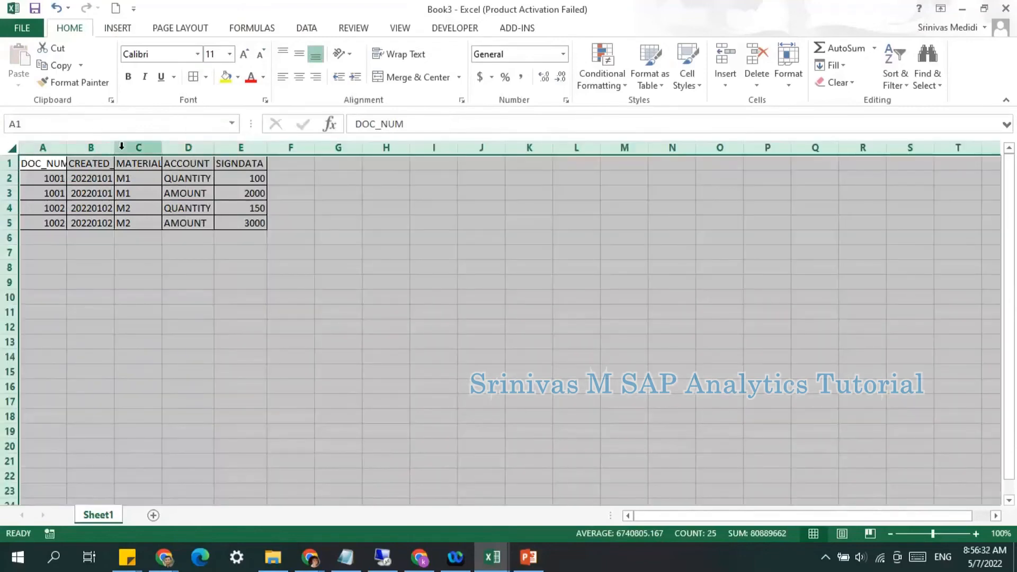
pyautogui.doubleClick(114, 150)
pyautogui.click(132, 225)
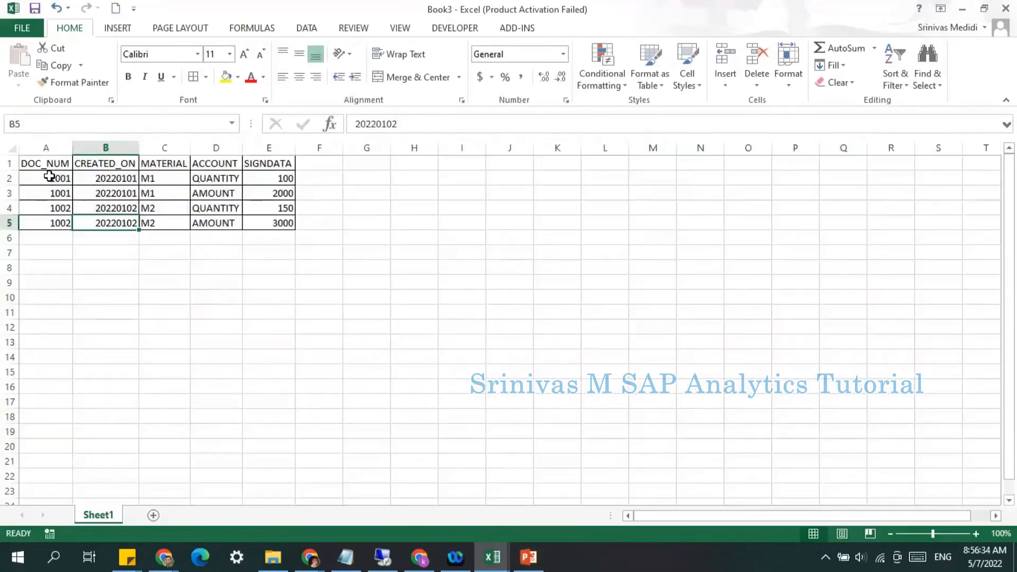
# Step: Review the table's columns and values by selecting rows and columns of the data
pyautogui.moveTo(50, 177); pyautogui.dragTo(160, 180)
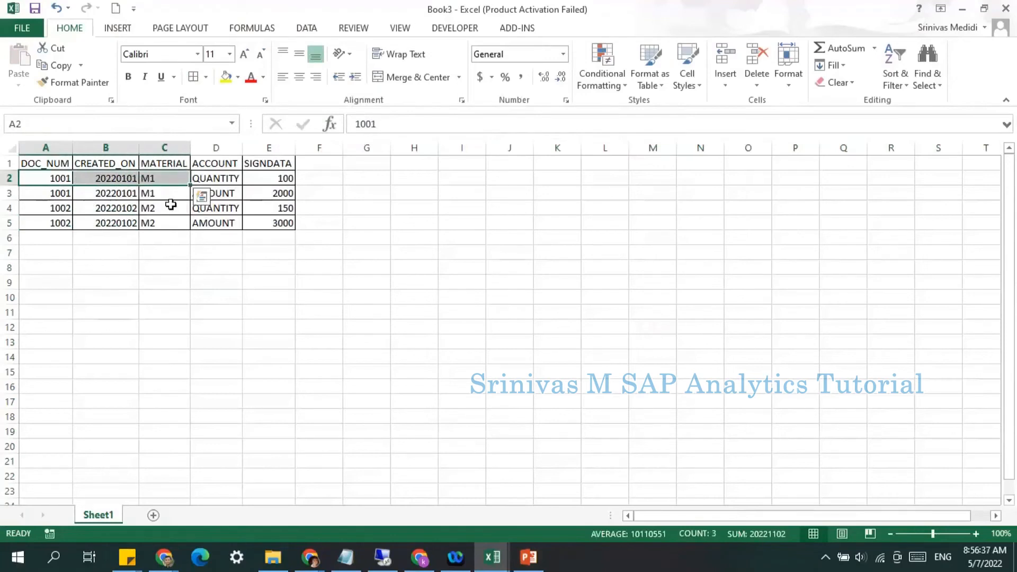
pyautogui.click(231, 268)
pyautogui.moveTo(212, 178); pyautogui.dragTo(218, 224)
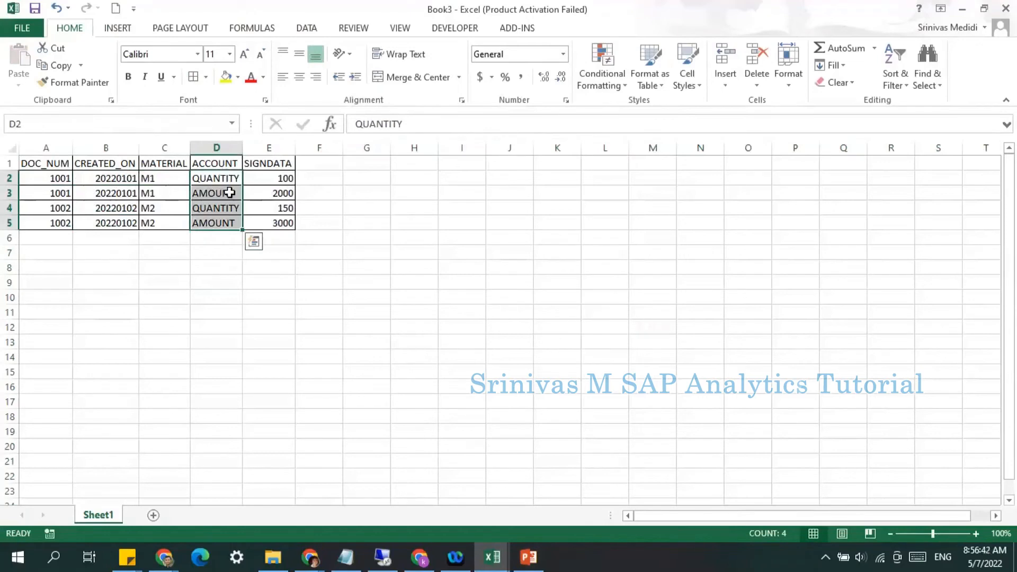
pyautogui.click(220, 164)
pyautogui.click(264, 164)
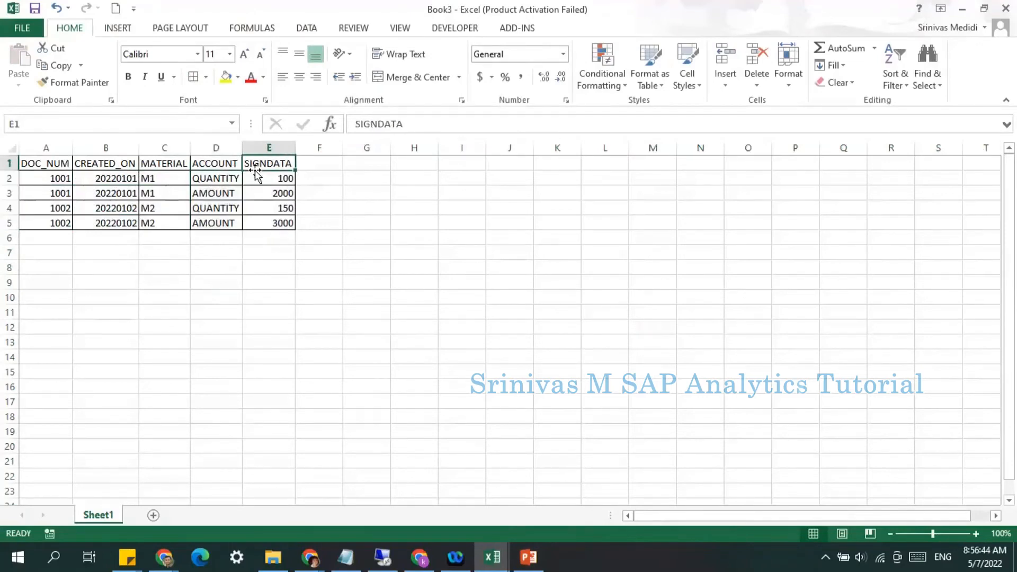
pyautogui.moveTo(48, 163); pyautogui.dragTo(265, 220)
pyautogui.click(263, 304)
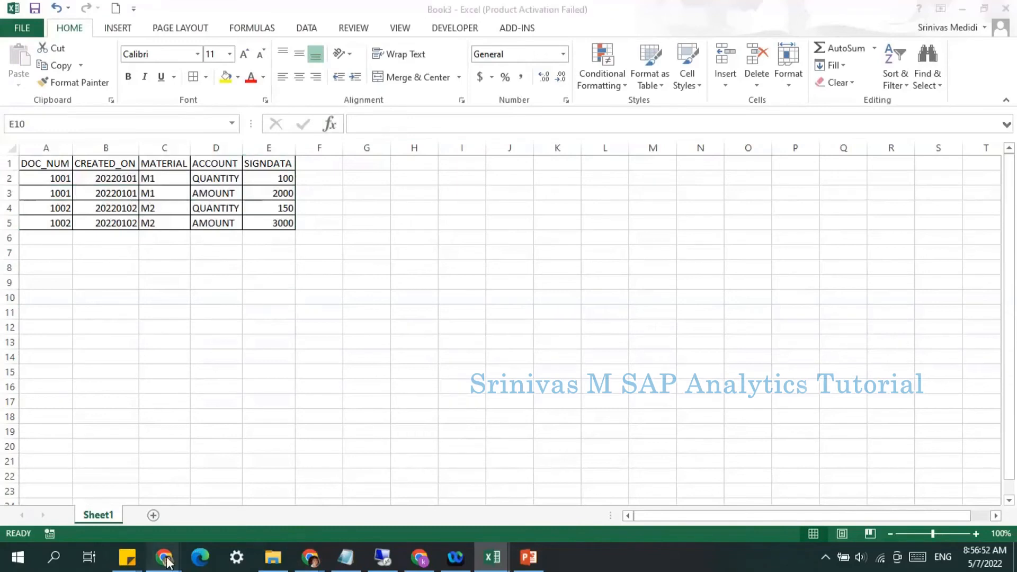
# Step: Save the workbook as CSV (Comma delimited) named Sales data 2.csv in the SAC Teaching Notes folder, keeping the CSV format
pyautogui.click(25, 32)
pyautogui.click(42, 180)
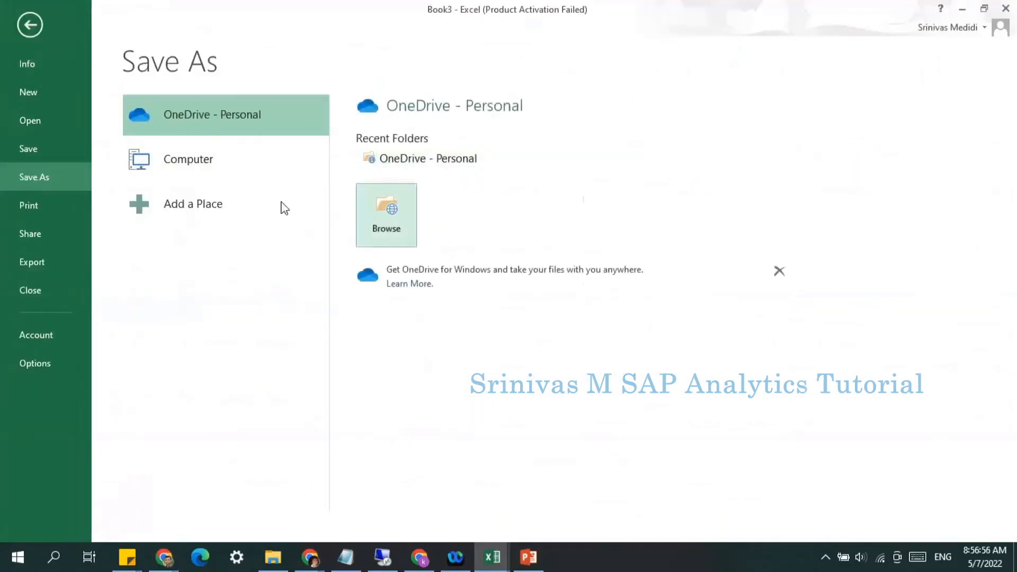
pyautogui.click(180, 161)
pyautogui.click(441, 175)
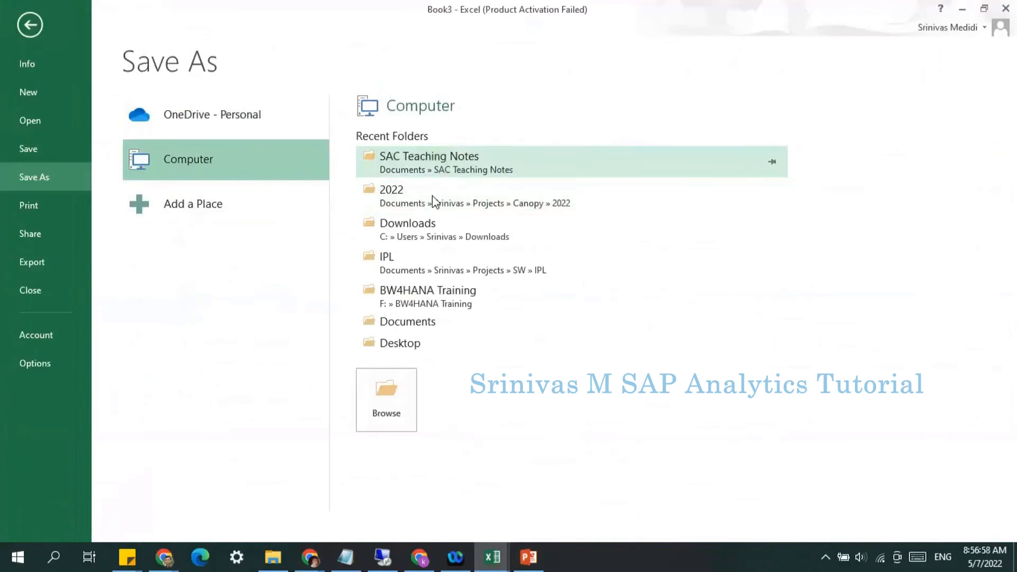
pyautogui.click(170, 274)
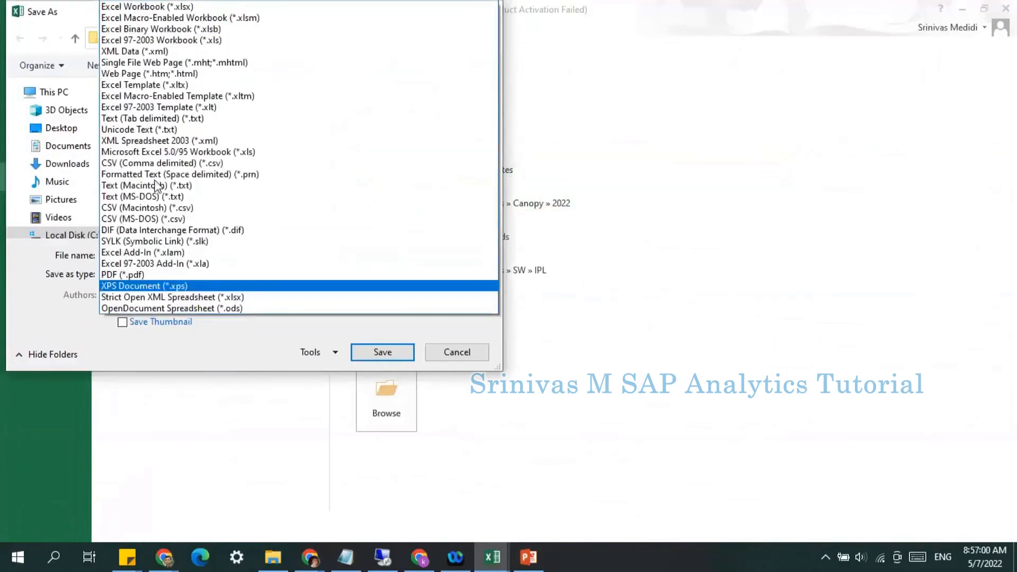
pyautogui.click(159, 165)
pyautogui.click(177, 141)
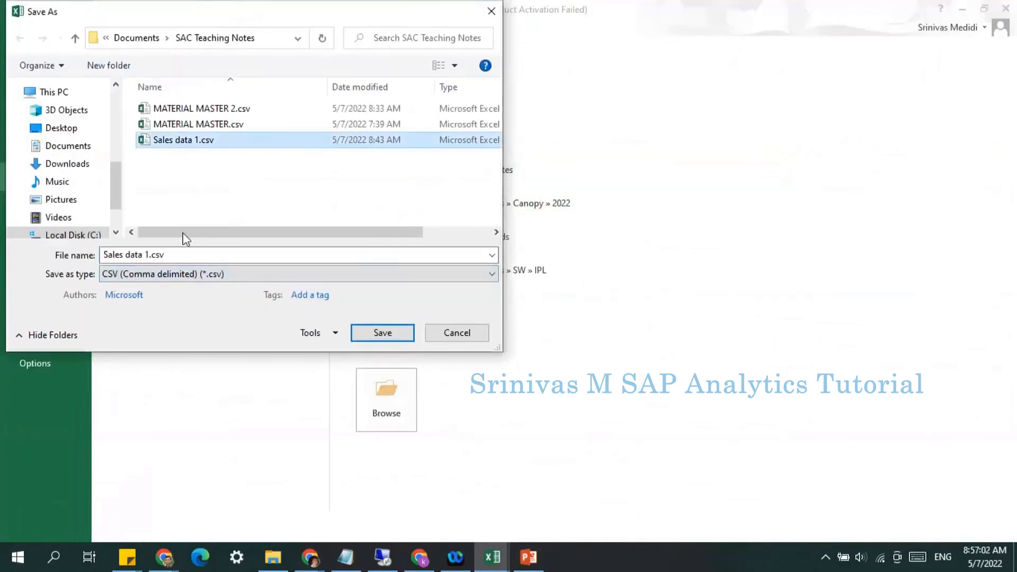
pyautogui.click(148, 254)
pyautogui.click(148, 255)
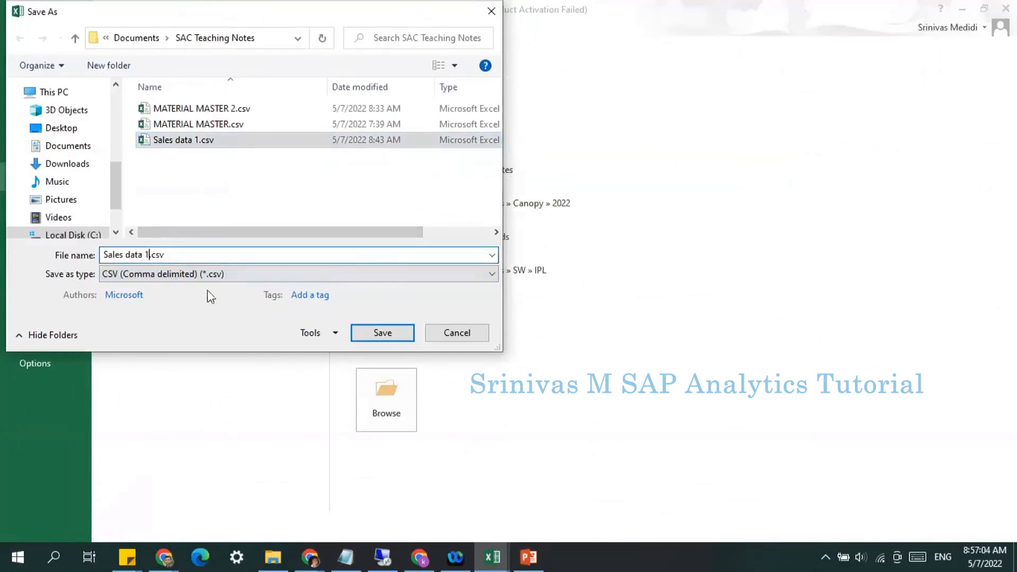
pyautogui.press('BackSpace')
pyautogui.write('2')
pyautogui.click(394, 332)
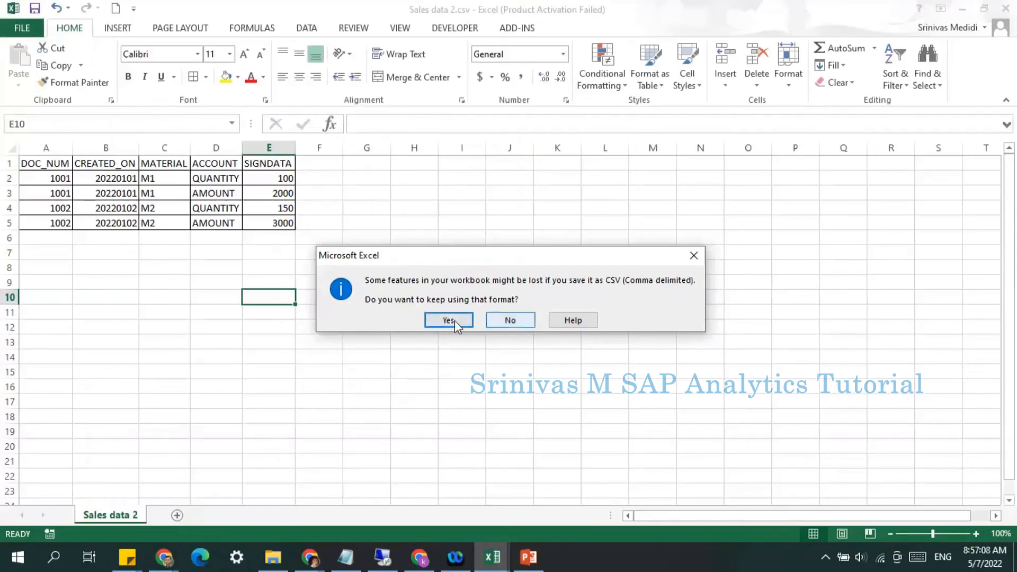
pyautogui.click(449, 320)
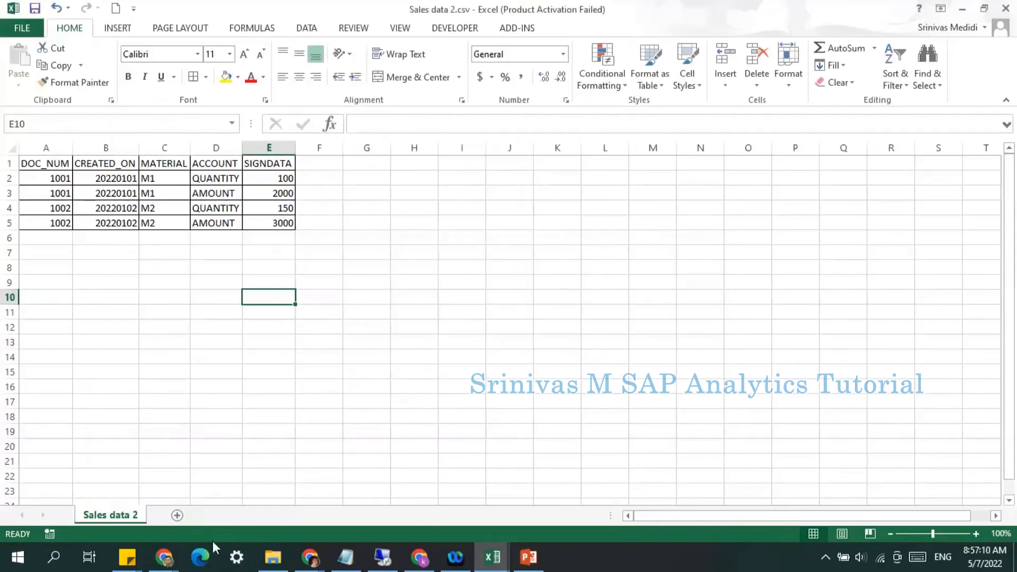
# Step: Switch to the browser and leave the Sales Data 1 model for the Modeler's Models page
pyautogui.click(165, 557)
pyautogui.click(227, 506)
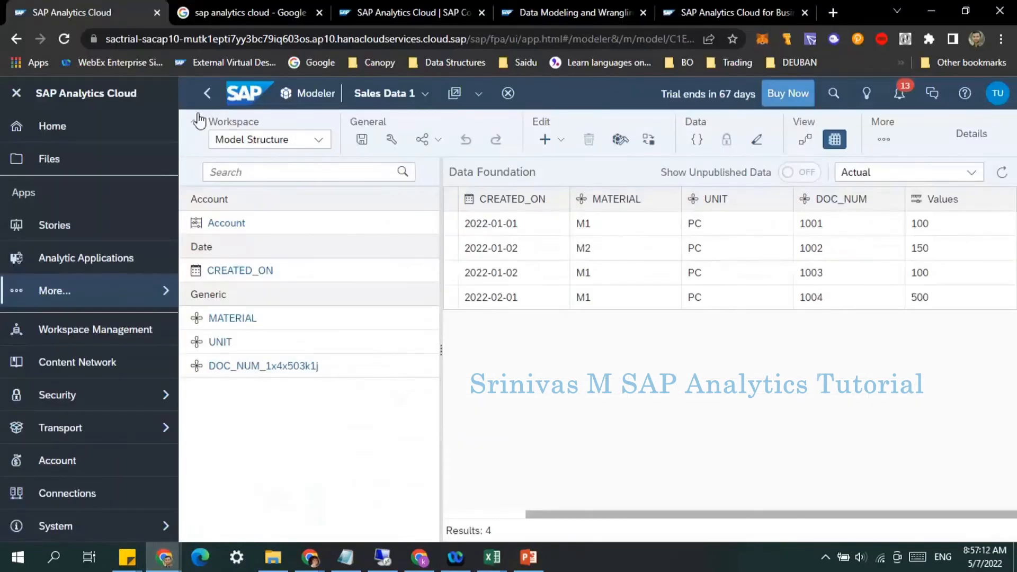
pyautogui.click(207, 96)
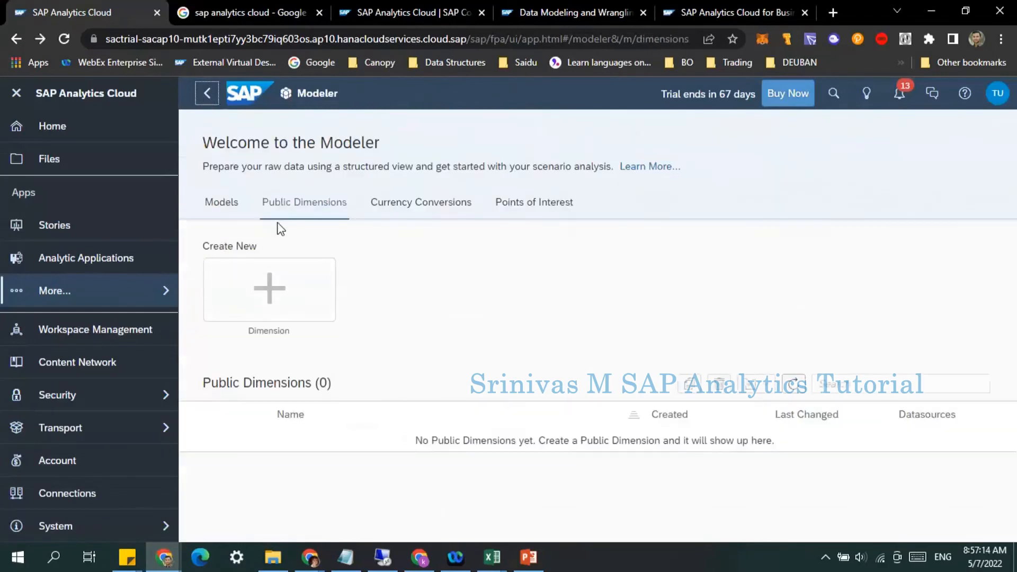
pyautogui.click(221, 210)
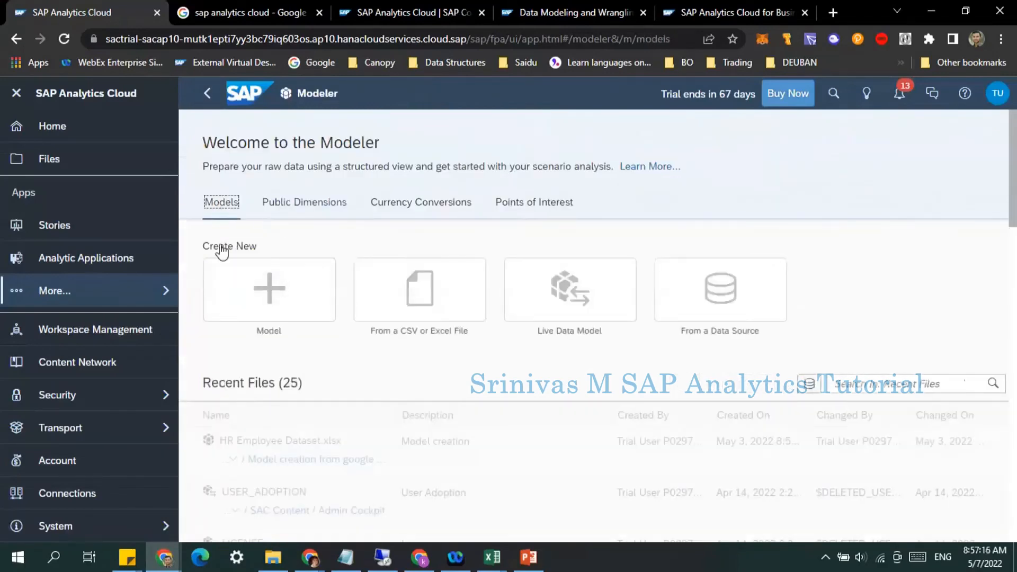
# Step: Open My Files and start creating a new Model
pyautogui.click(80, 164)
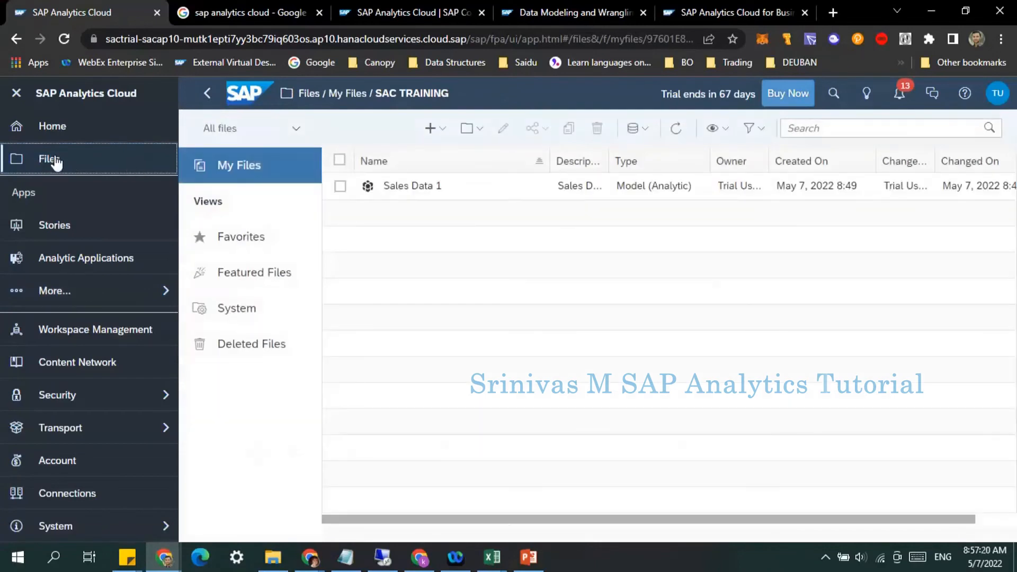
pyautogui.click(56, 161)
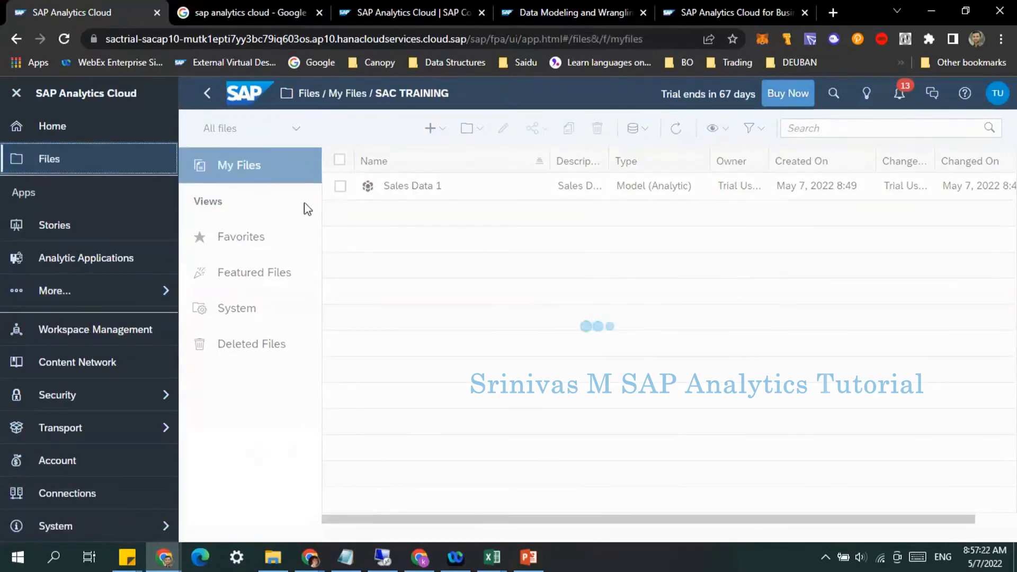
pyautogui.click(417, 270)
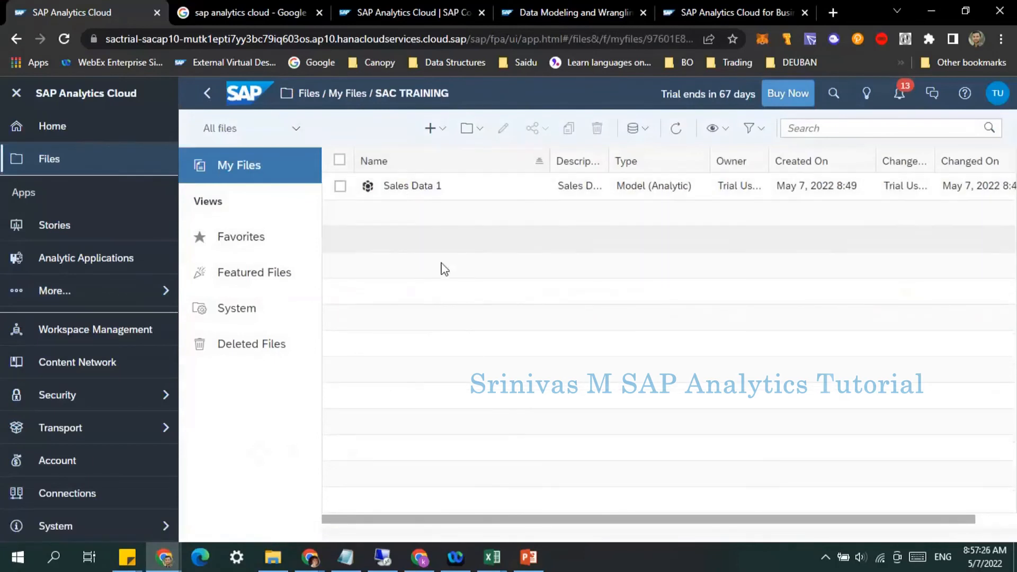
pyautogui.click(430, 129)
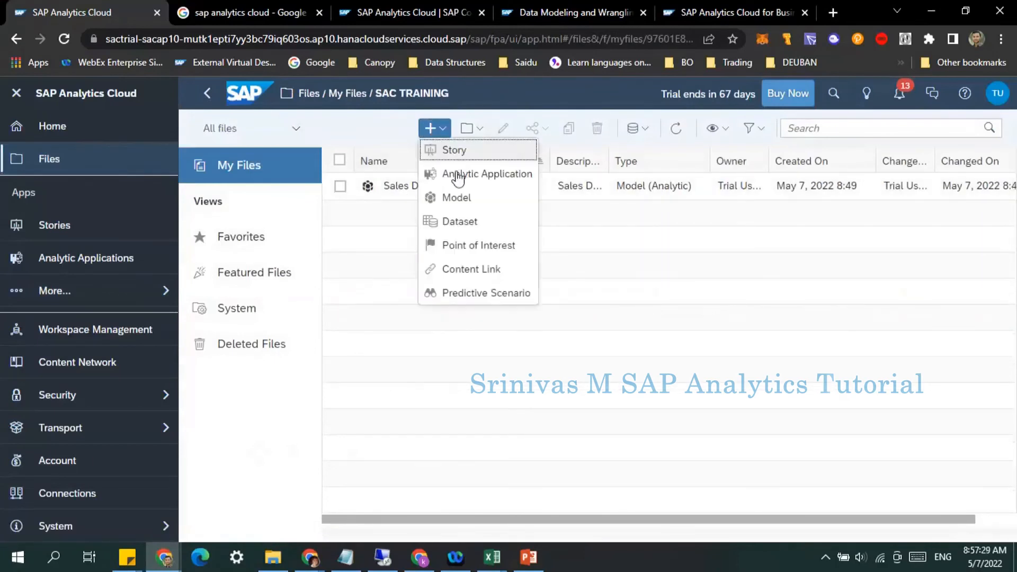
pyautogui.click(453, 200)
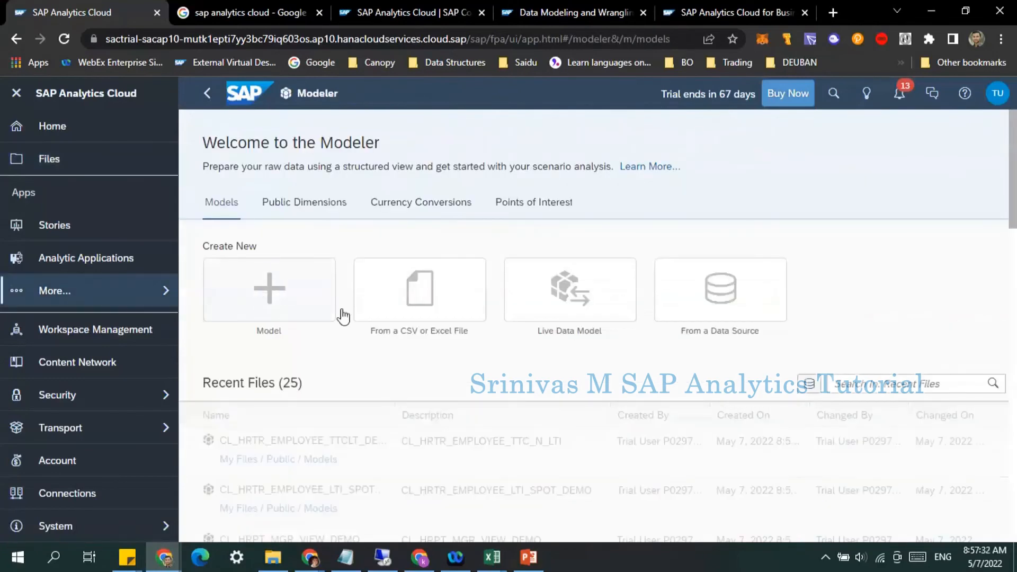
# Step: Create a model from a CSV file, selecting Sales data 2.csv as source and importing it
pyautogui.click(412, 300)
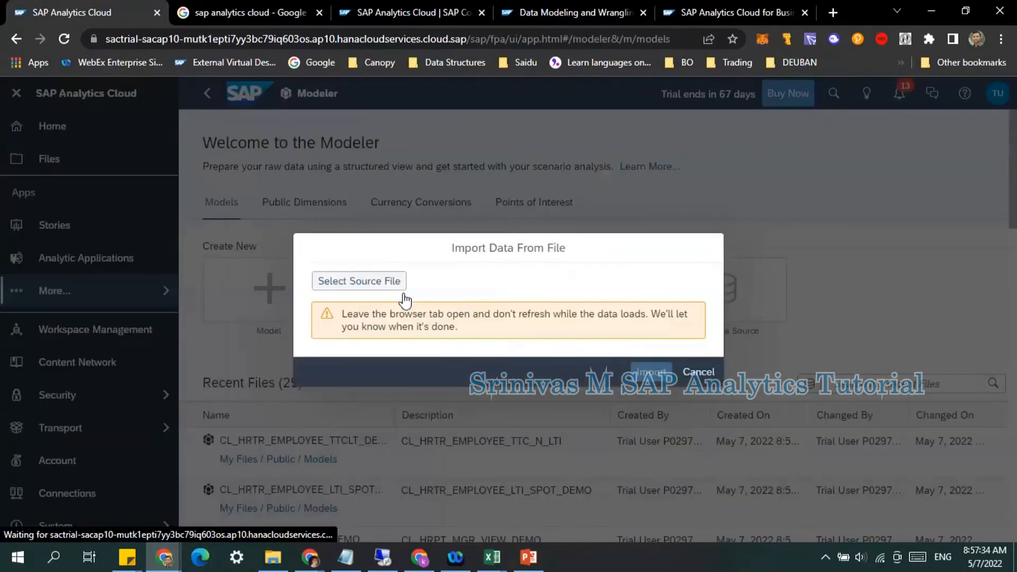
pyautogui.click(341, 282)
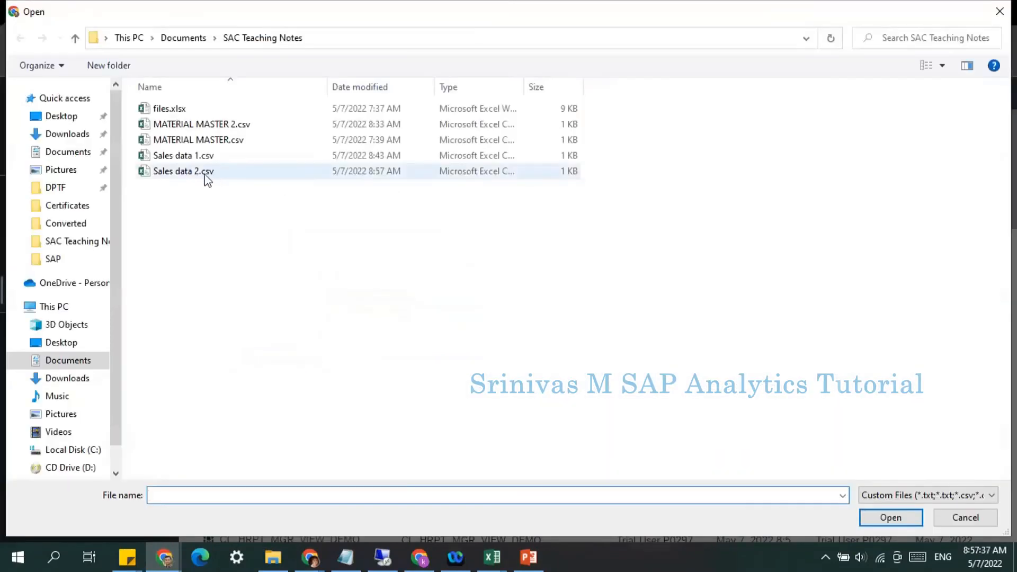
pyautogui.click(205, 177)
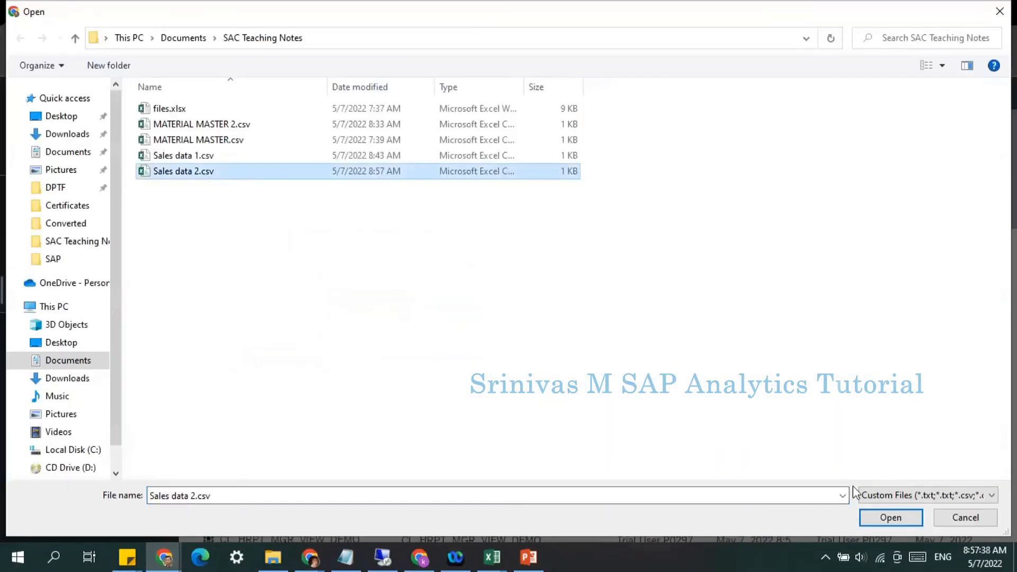
pyautogui.click(879, 517)
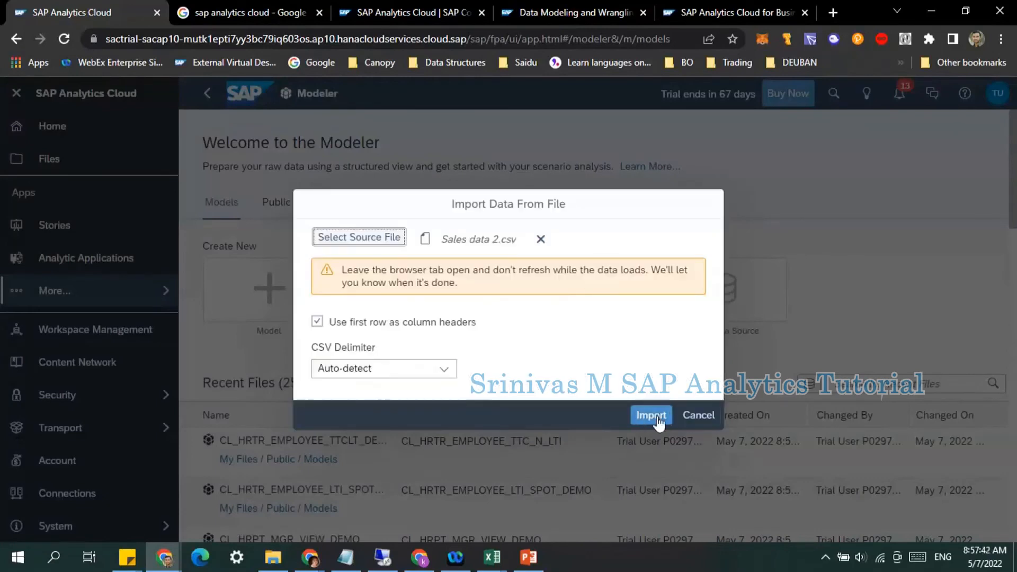
pyautogui.click(650, 416)
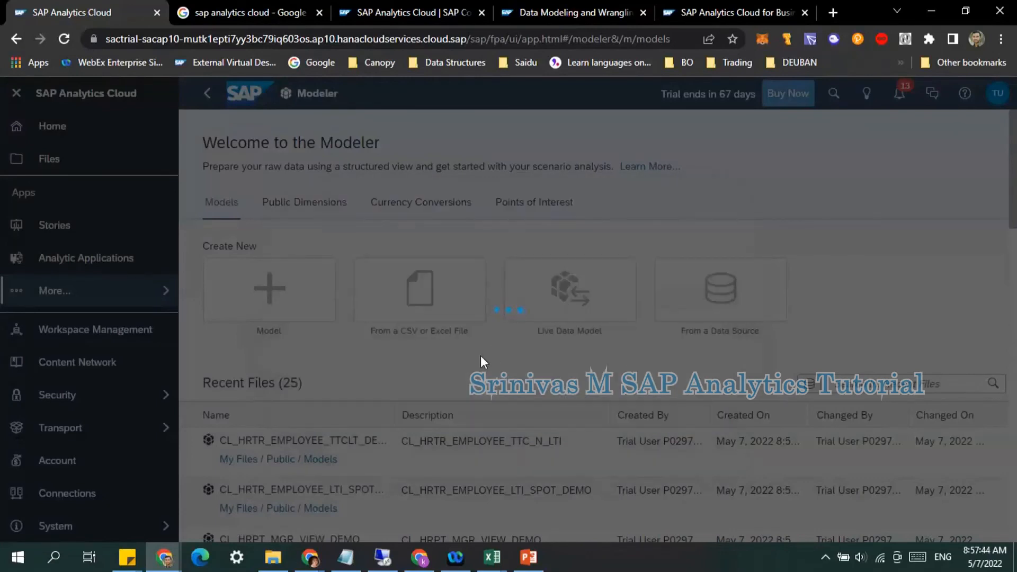
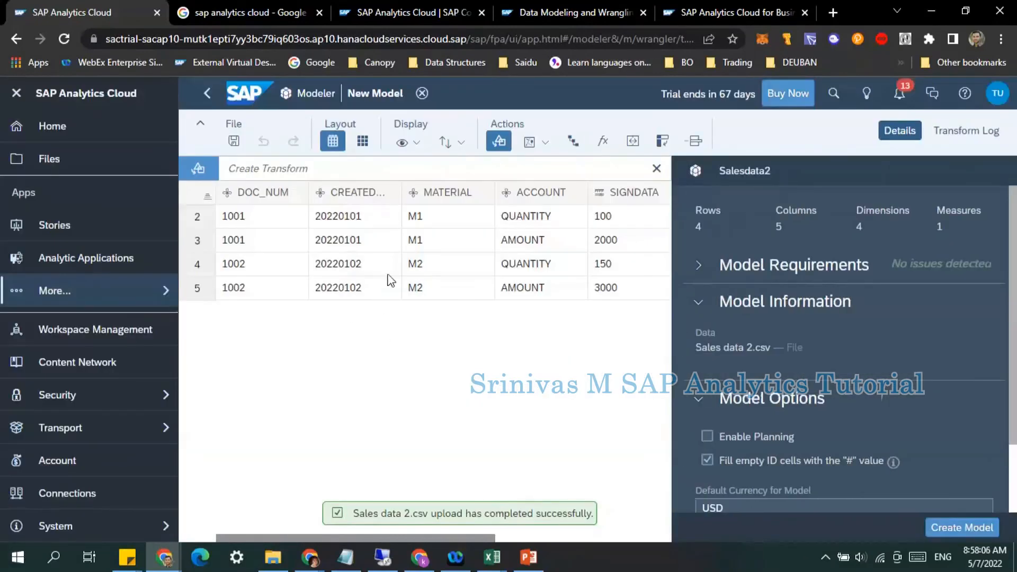
# Step: Inspect the DOC_NUM column's modeling type and data details
pyautogui.click(276, 195)
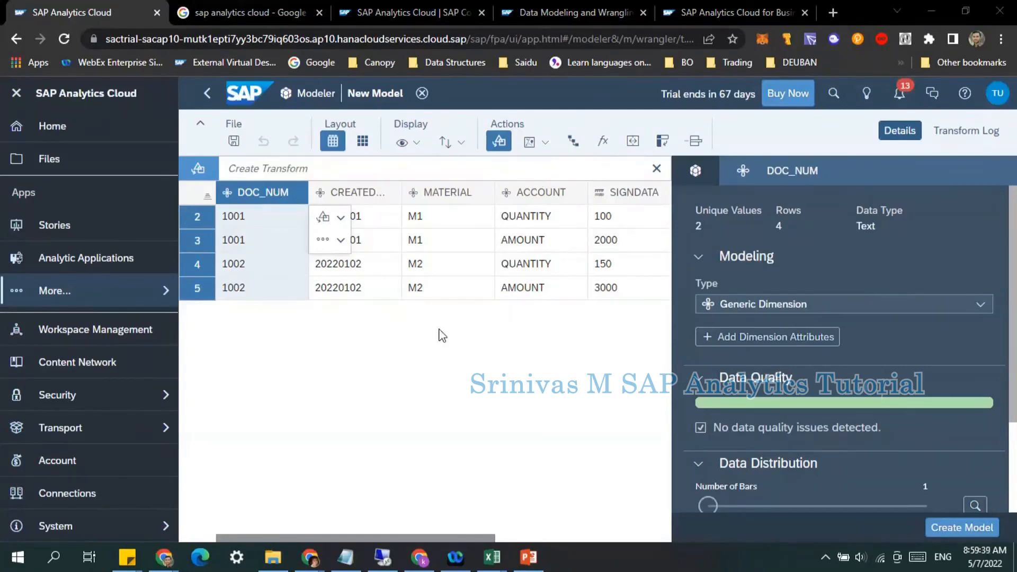
pyautogui.click(443, 349)
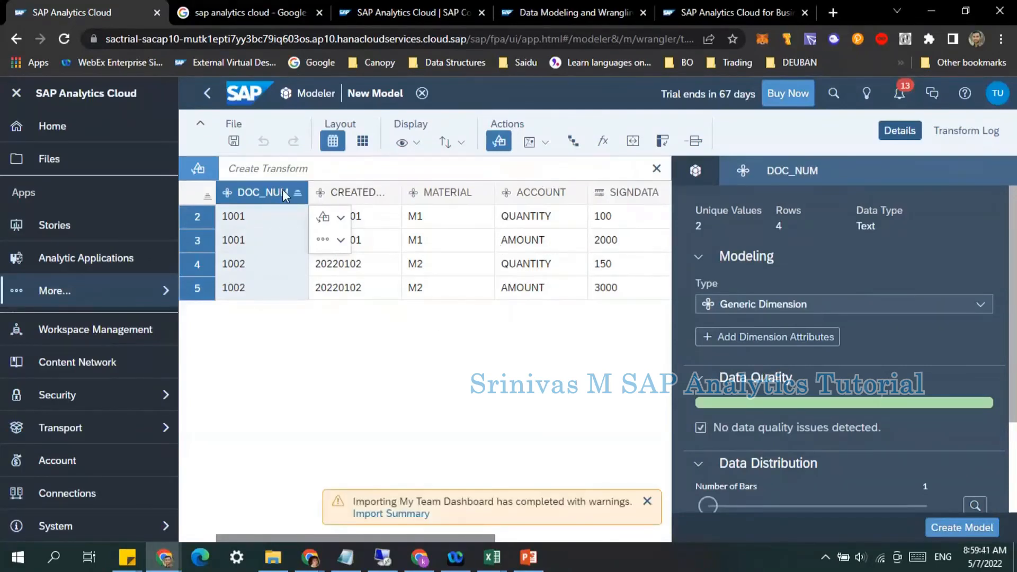
pyautogui.click(767, 305)
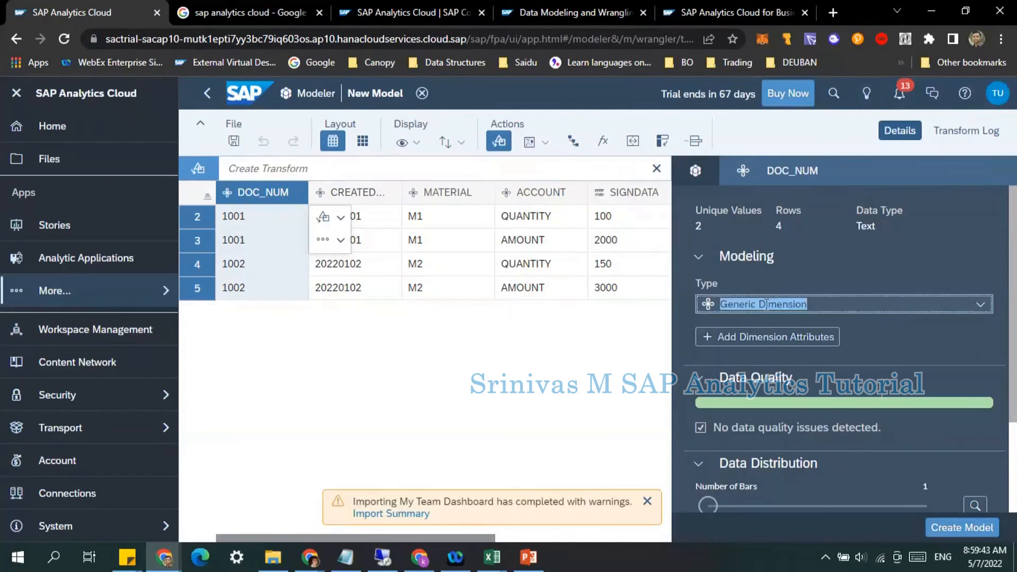
pyautogui.scroll(-3, 795, 387)
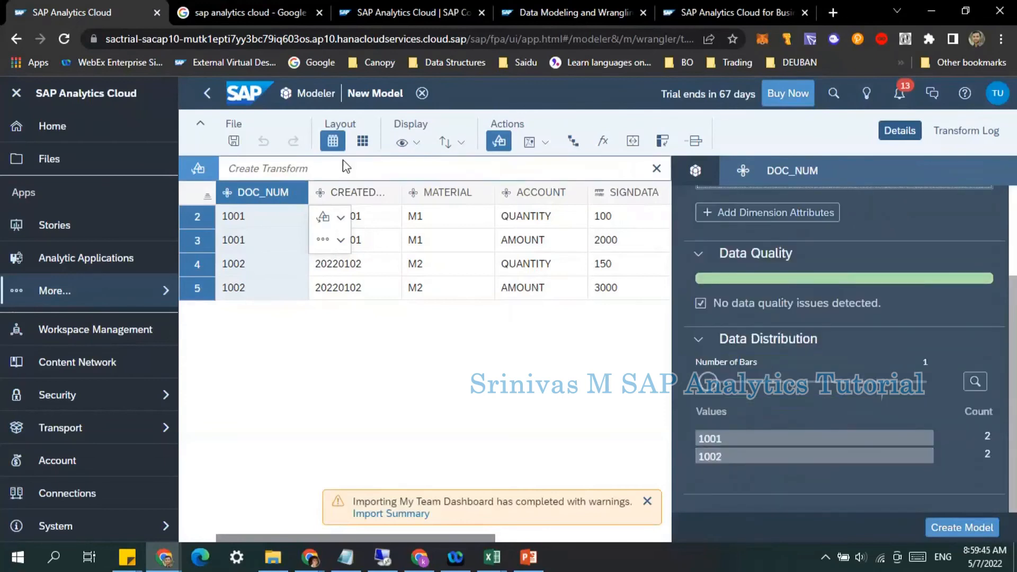
# Step: Select the CREATED_ON column and change its type to a Date dimension
pyautogui.click(371, 194)
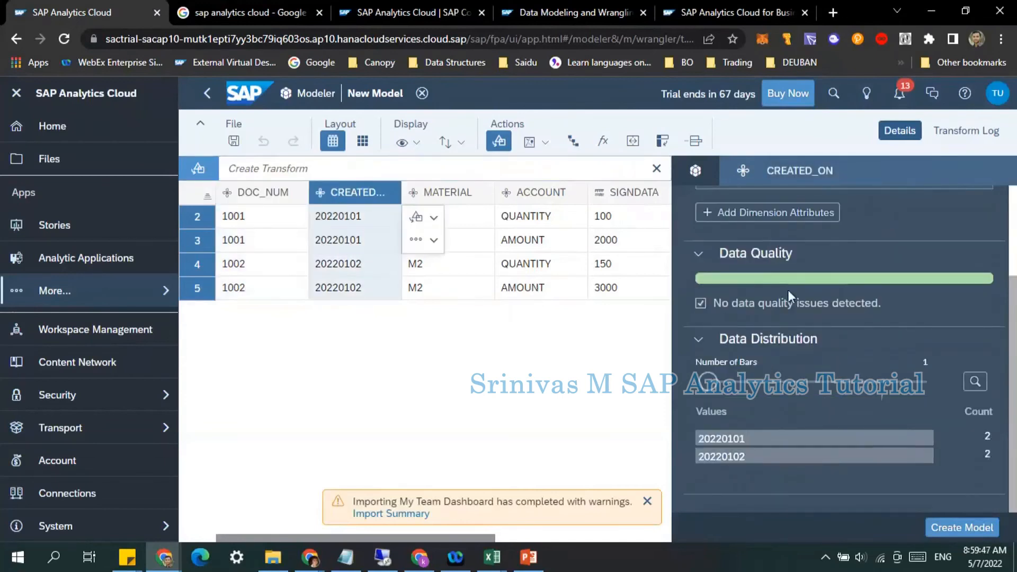
pyautogui.scroll(3, 787, 290)
pyautogui.click(764, 305)
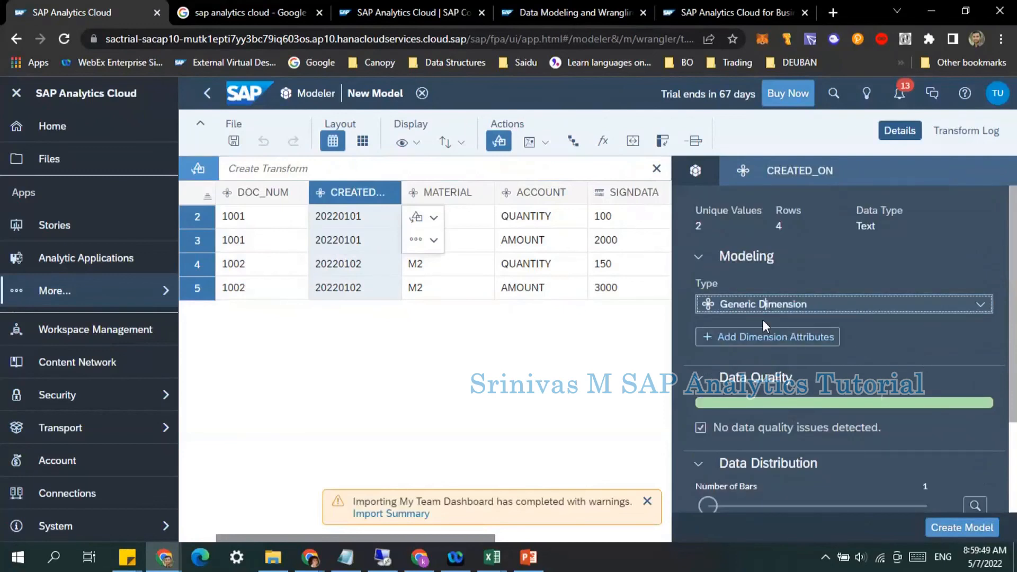
pyautogui.click(980, 304)
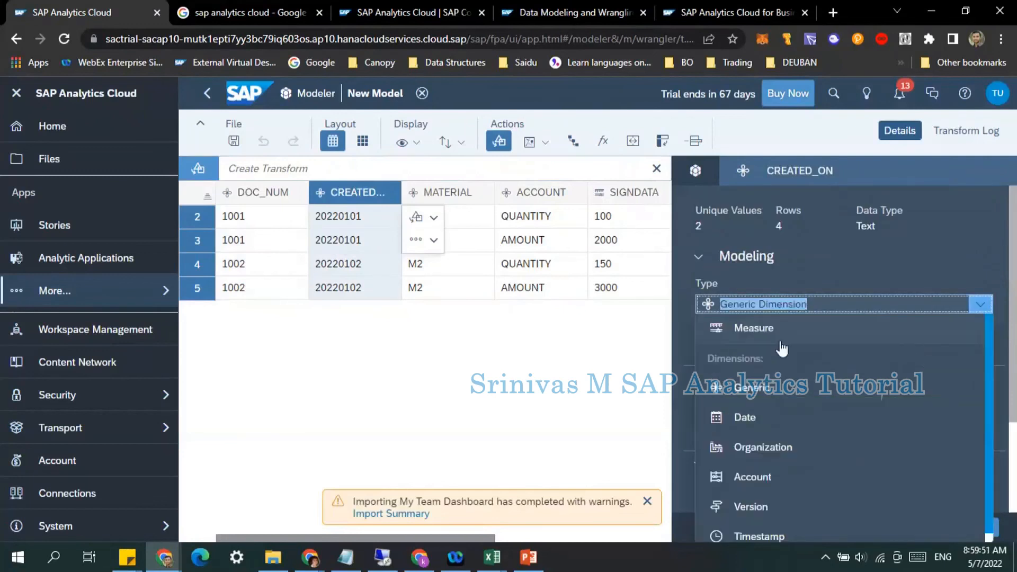
pyautogui.click(753, 417)
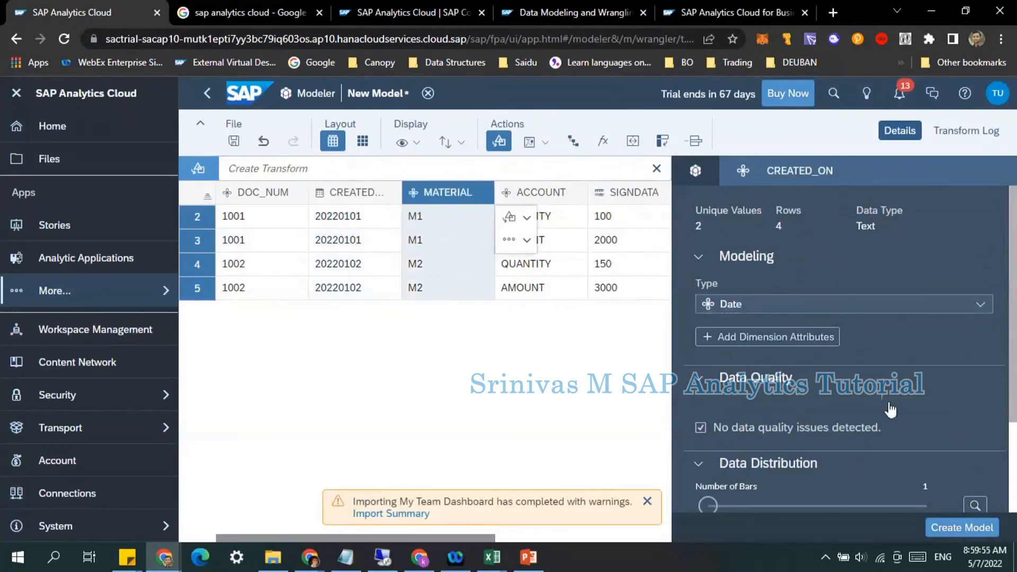
# Step: Review the CREATED_ON column's date format and the MATERIAL column's details
pyautogui.scroll(-3, 890, 410)
pyautogui.scroll(1, 834, 297)
pyautogui.scroll(1, 833, 295)
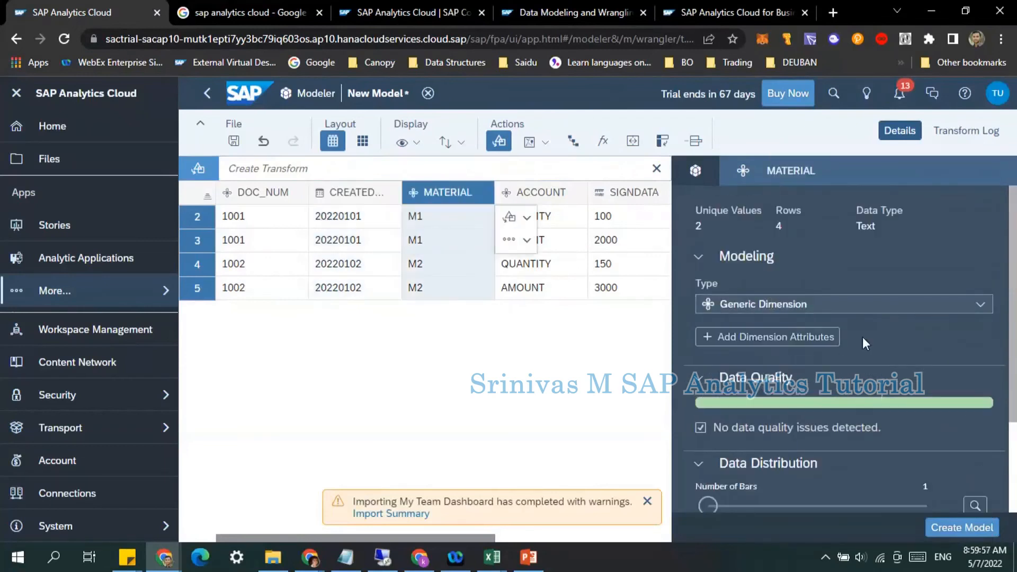
pyautogui.click(354, 193)
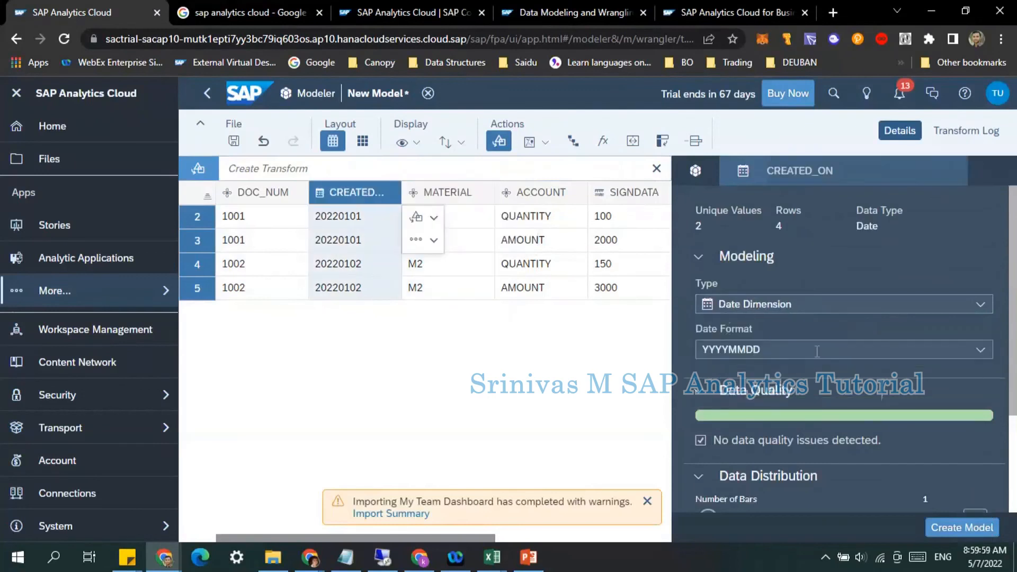
pyautogui.click(451, 193)
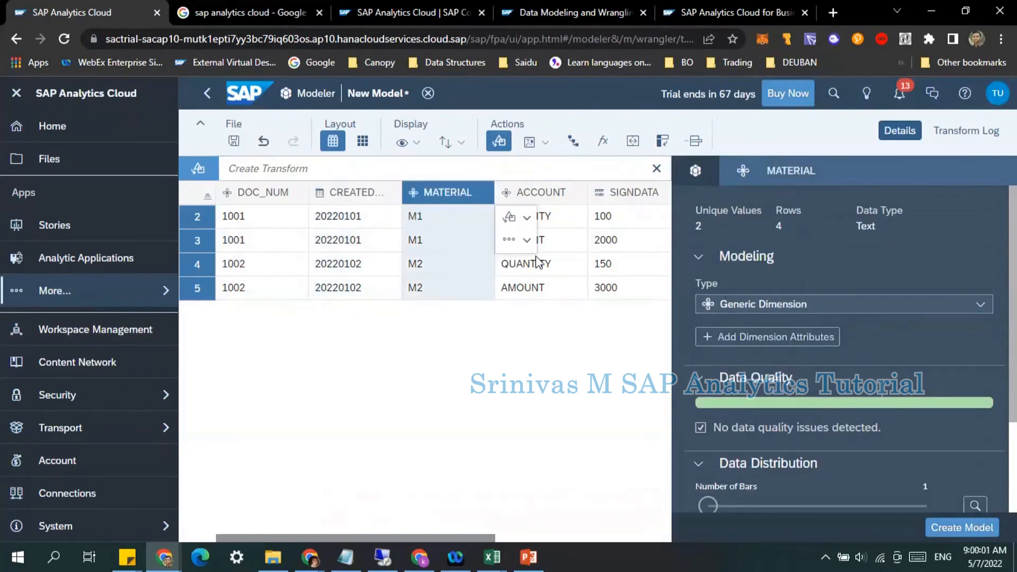
# Step: Select the ACCOUNT column and change its type to an Account dimension
pyautogui.click(542, 196)
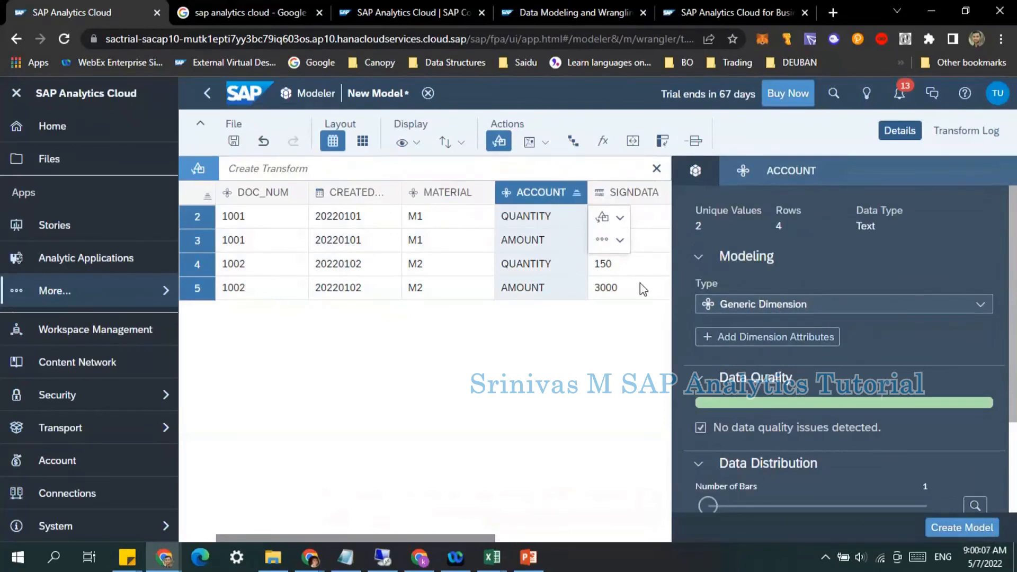
pyautogui.click(984, 305)
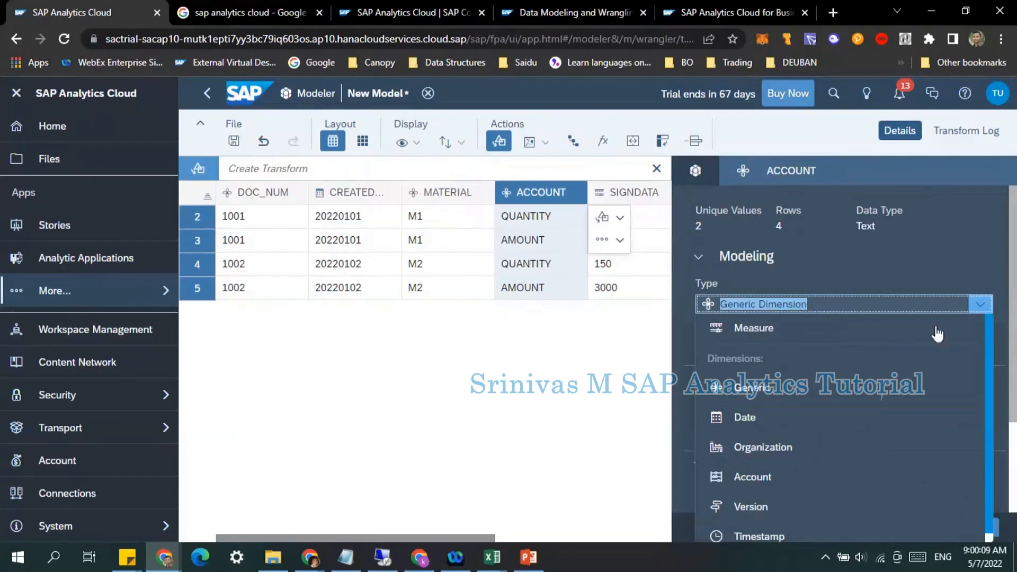
pyautogui.click(767, 477)
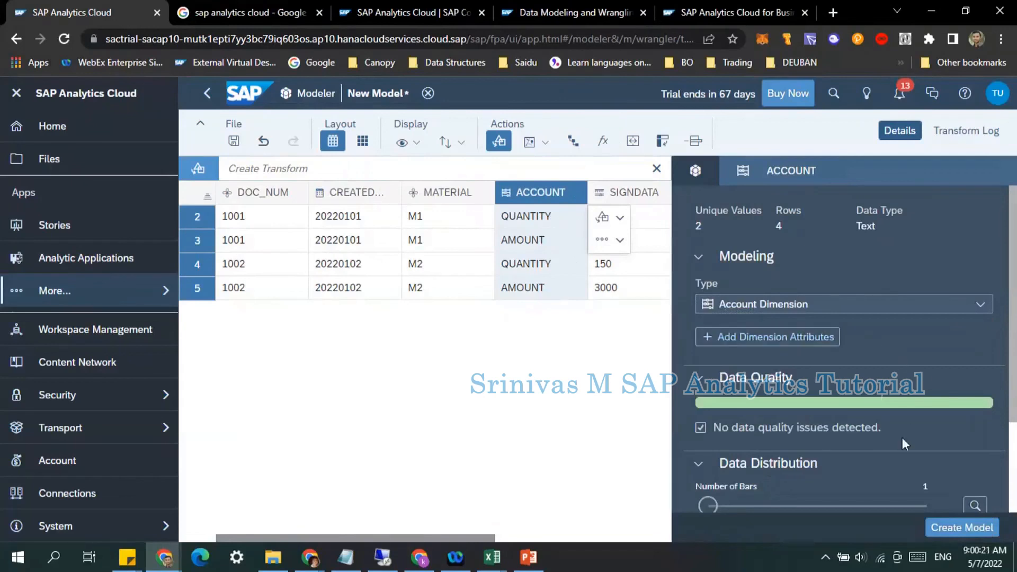
# Step: Inspect the SIGNDATA column's measure type, number format and data distribution
pyautogui.scroll(-2, 903, 440)
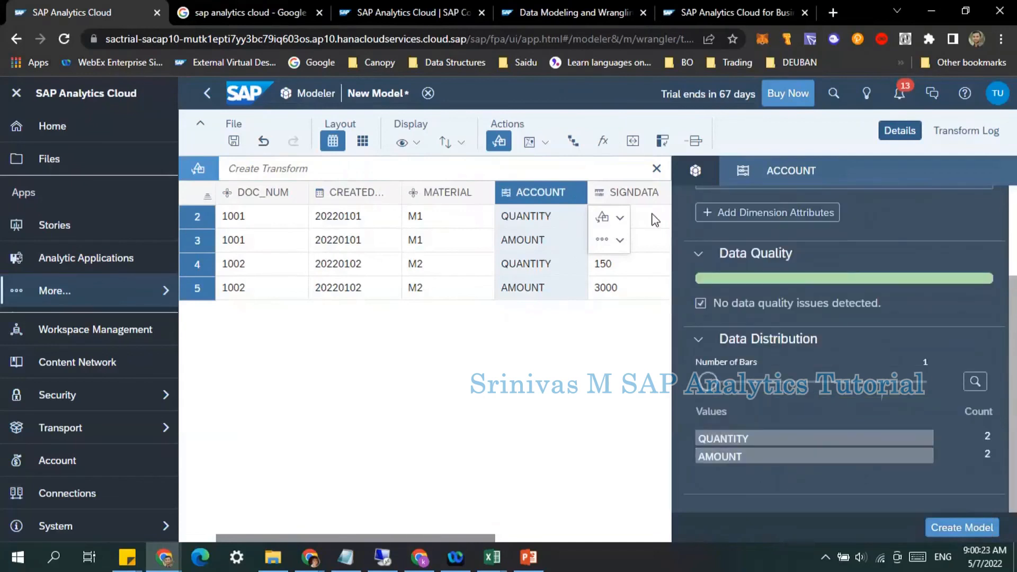
pyautogui.click(642, 192)
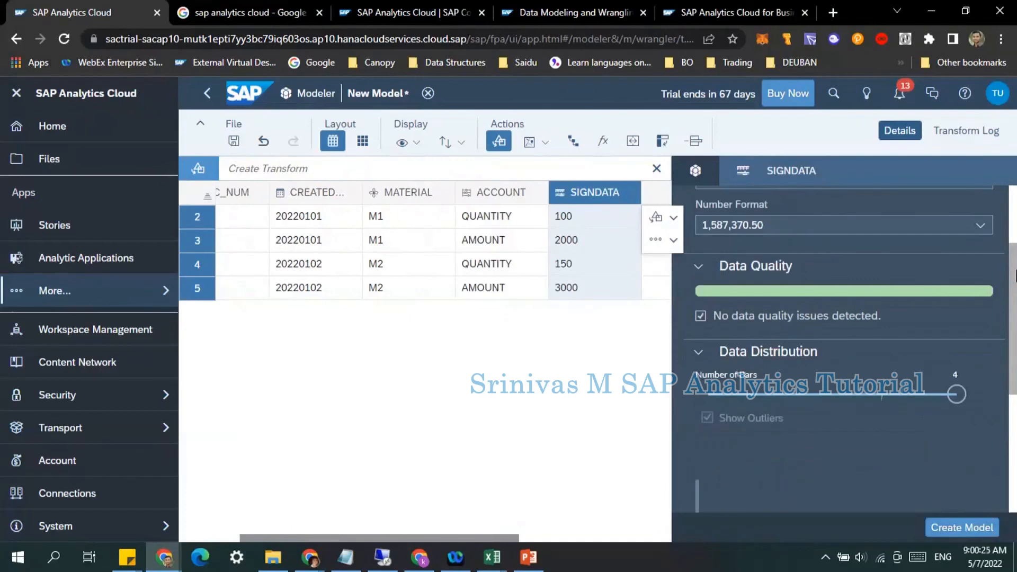
pyautogui.scroll(2, 816, 307)
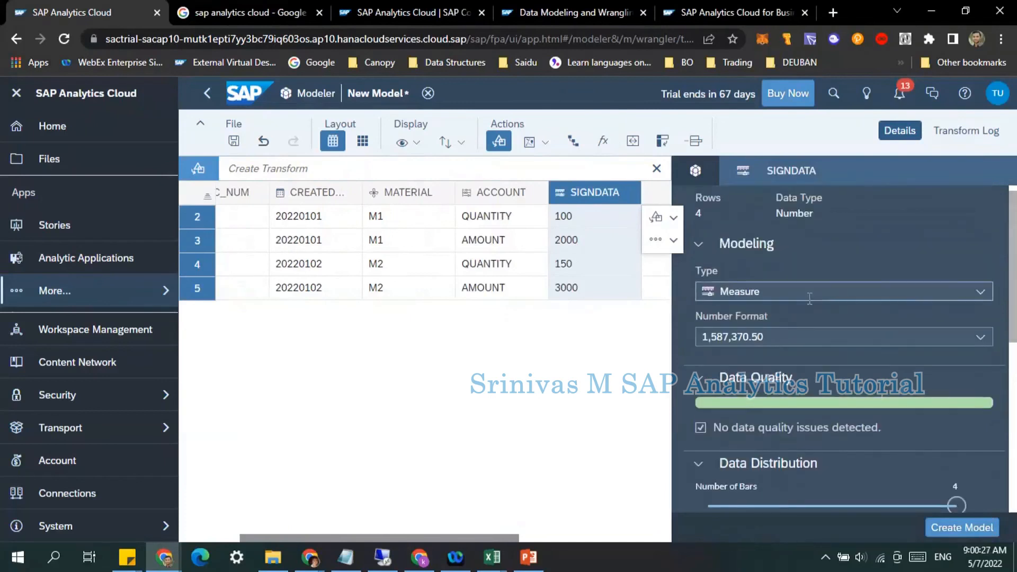
pyautogui.scroll(-5, 901, 382)
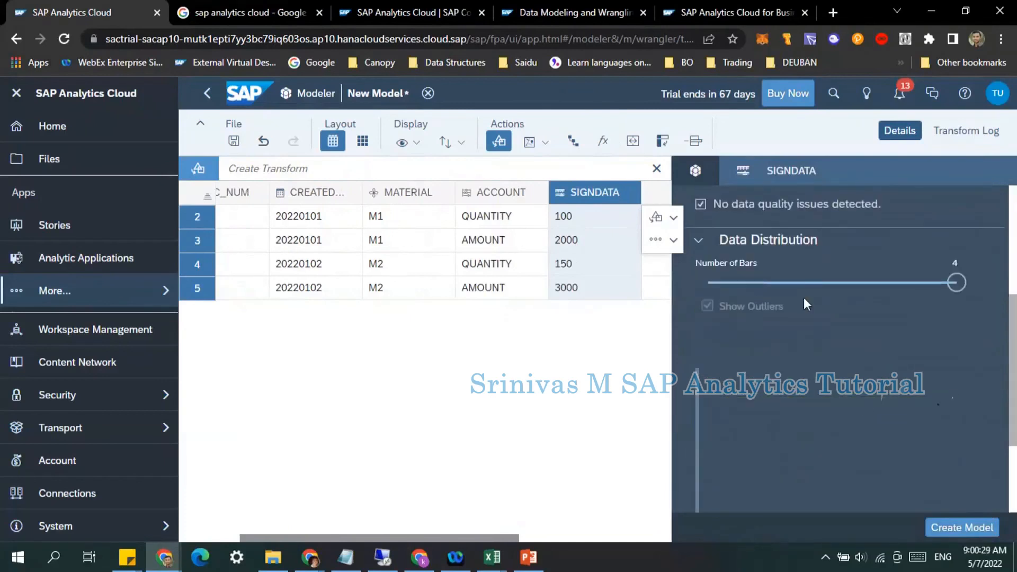
pyautogui.scroll(3, 804, 297)
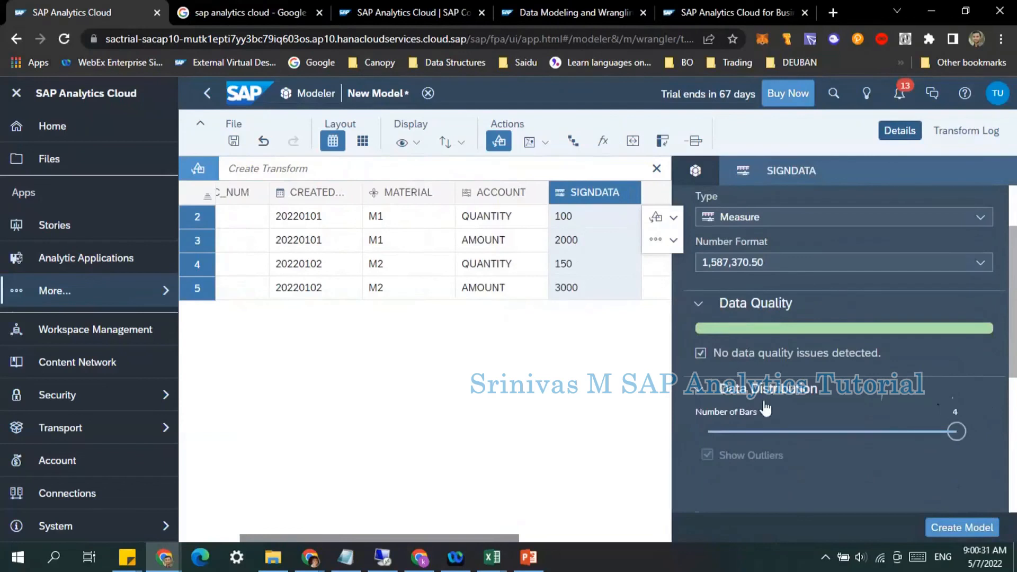
pyautogui.scroll(-5, 765, 409)
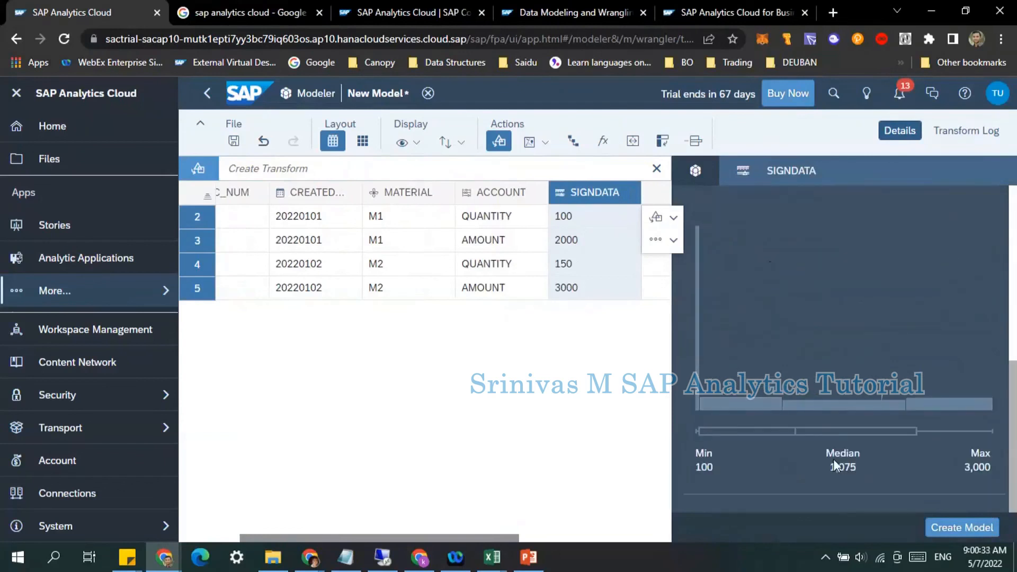
pyautogui.scroll(5, 835, 451)
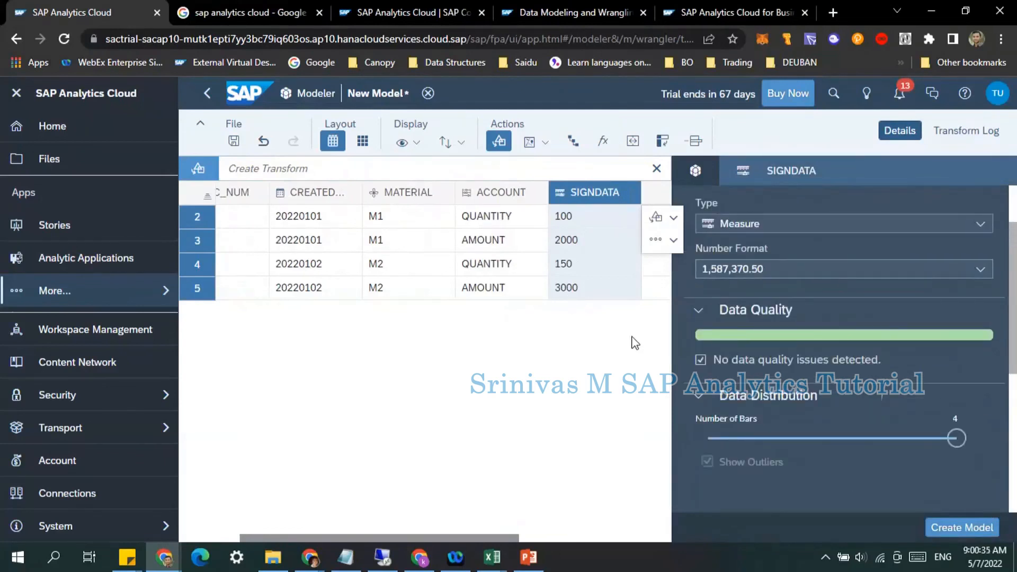
# Step: Create the model, saving it as Salesdata2 in the SAC TRAINING folder
pyautogui.click(941, 529)
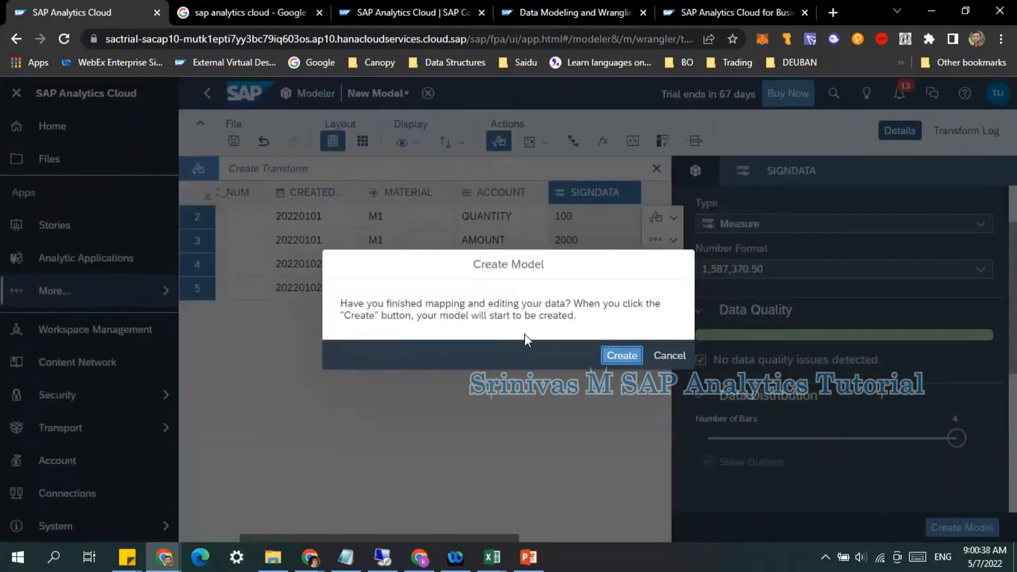
pyautogui.click(610, 356)
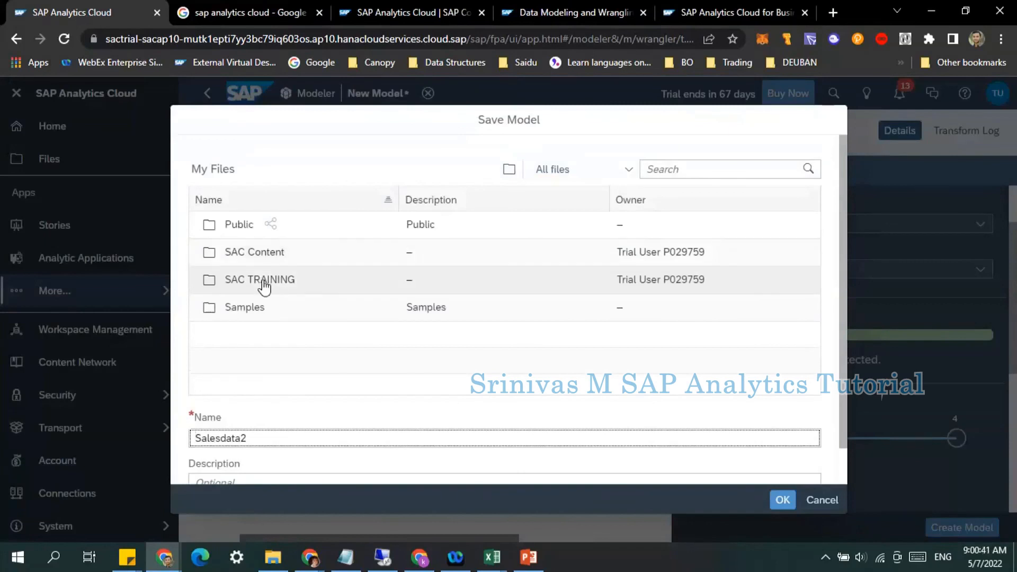
pyautogui.click(263, 280)
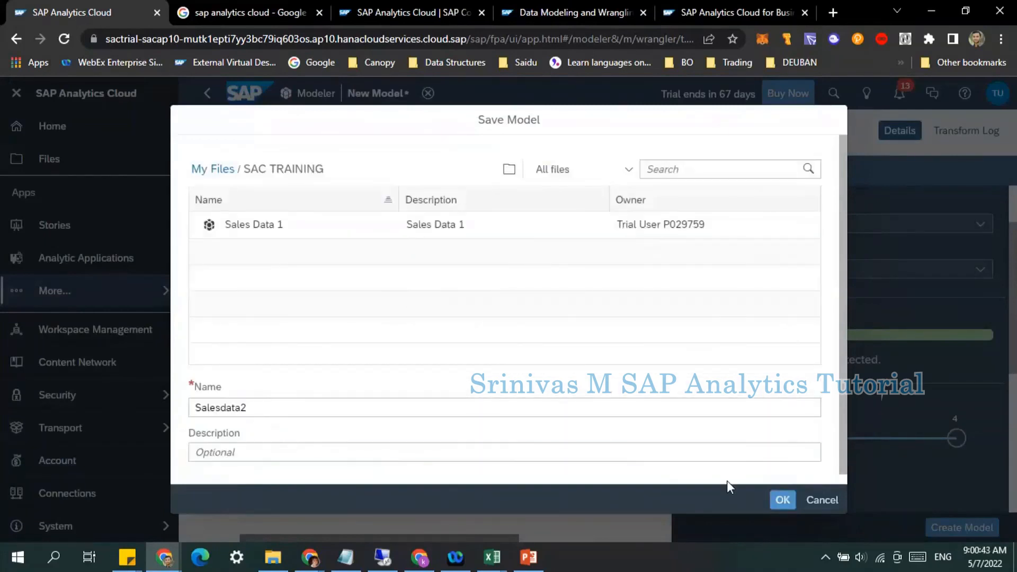
pyautogui.click(783, 500)
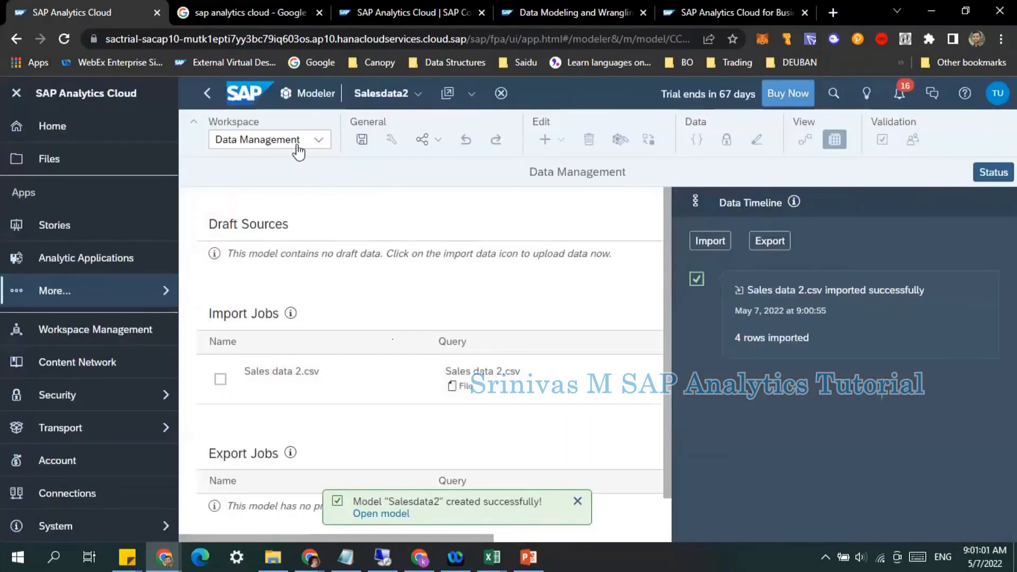
# Step: Switch the workspace to Model Structure and close the model details panel
pyautogui.click(318, 140)
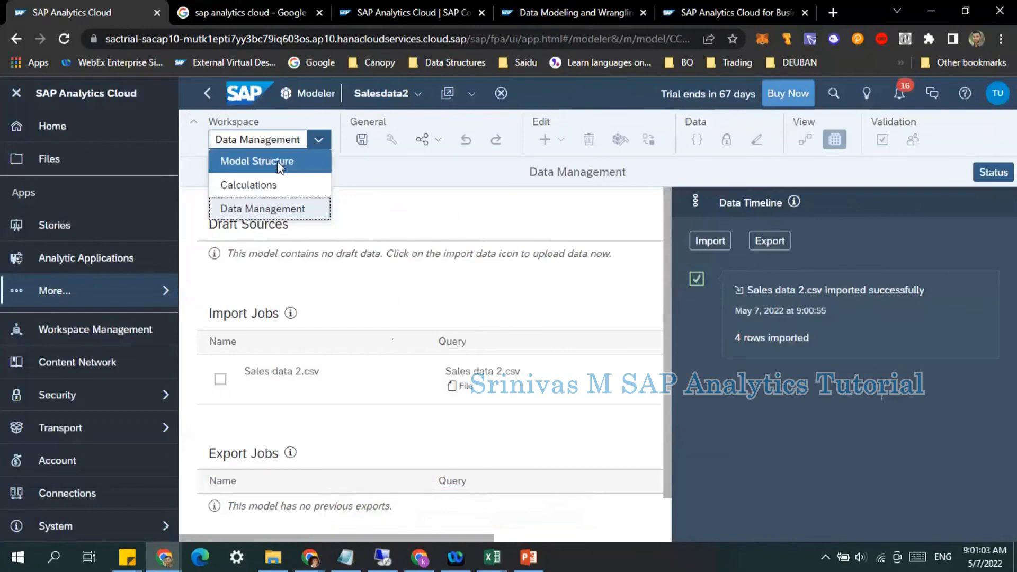
pyautogui.click(279, 165)
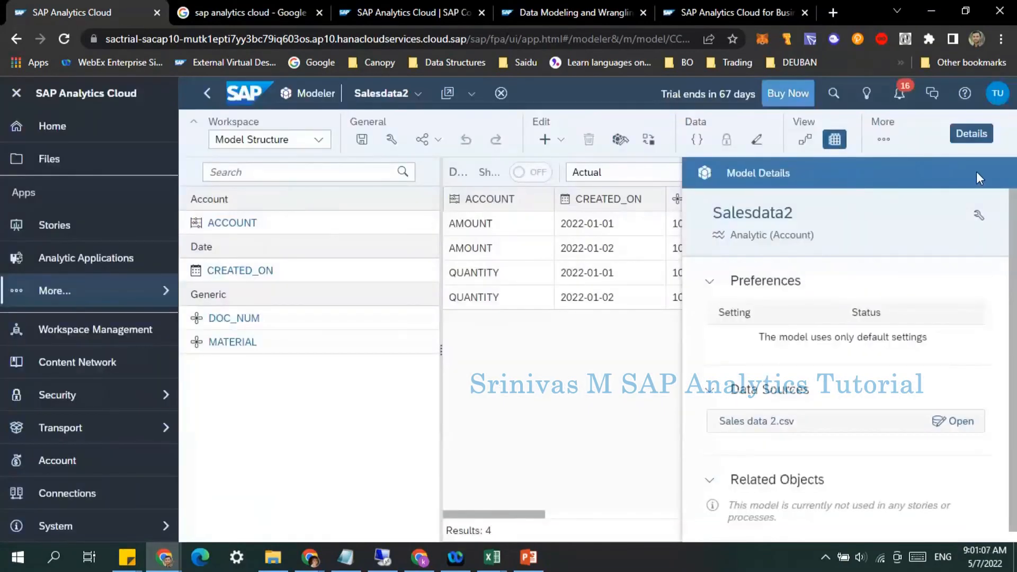
pyautogui.click(972, 134)
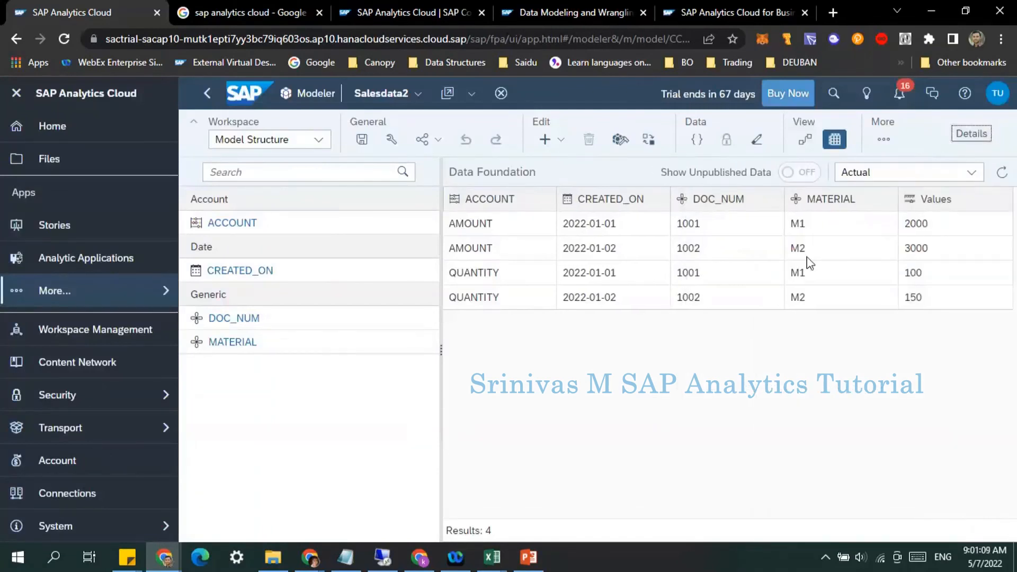